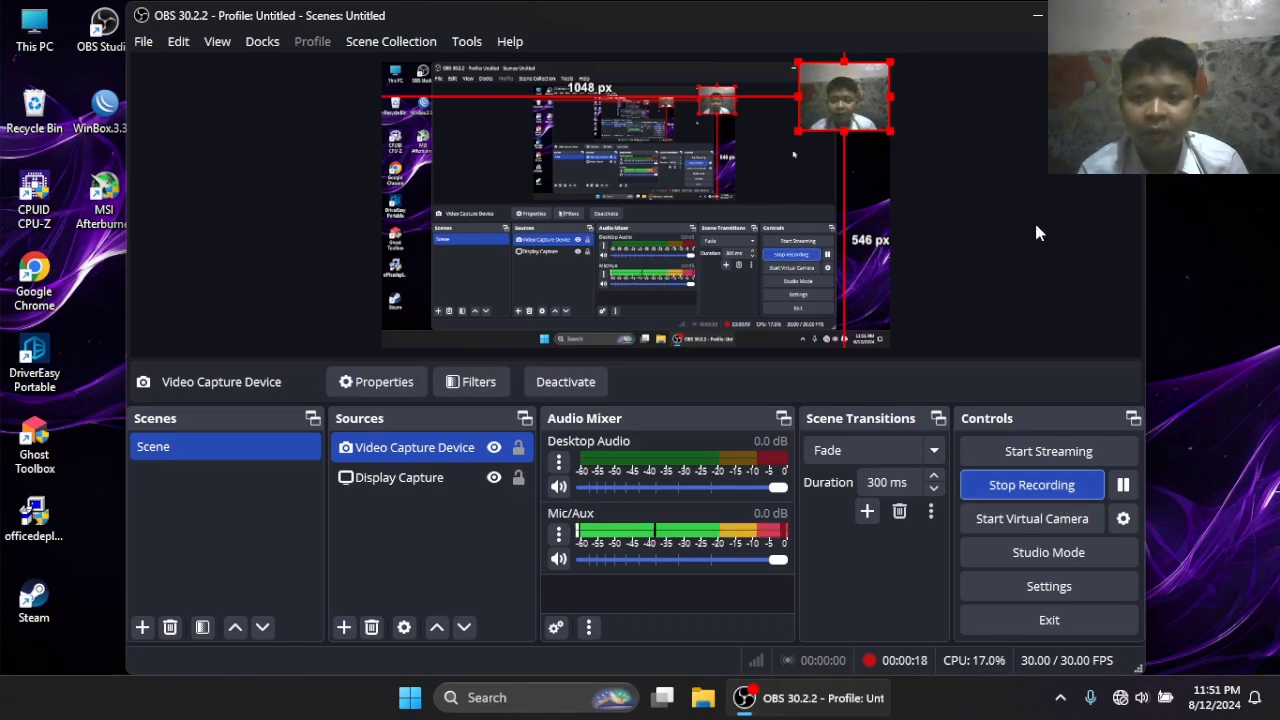
# - Minimize the OBS Studio window, leaving the recording running and the desktop visible
pyautogui.click(1027, 20)
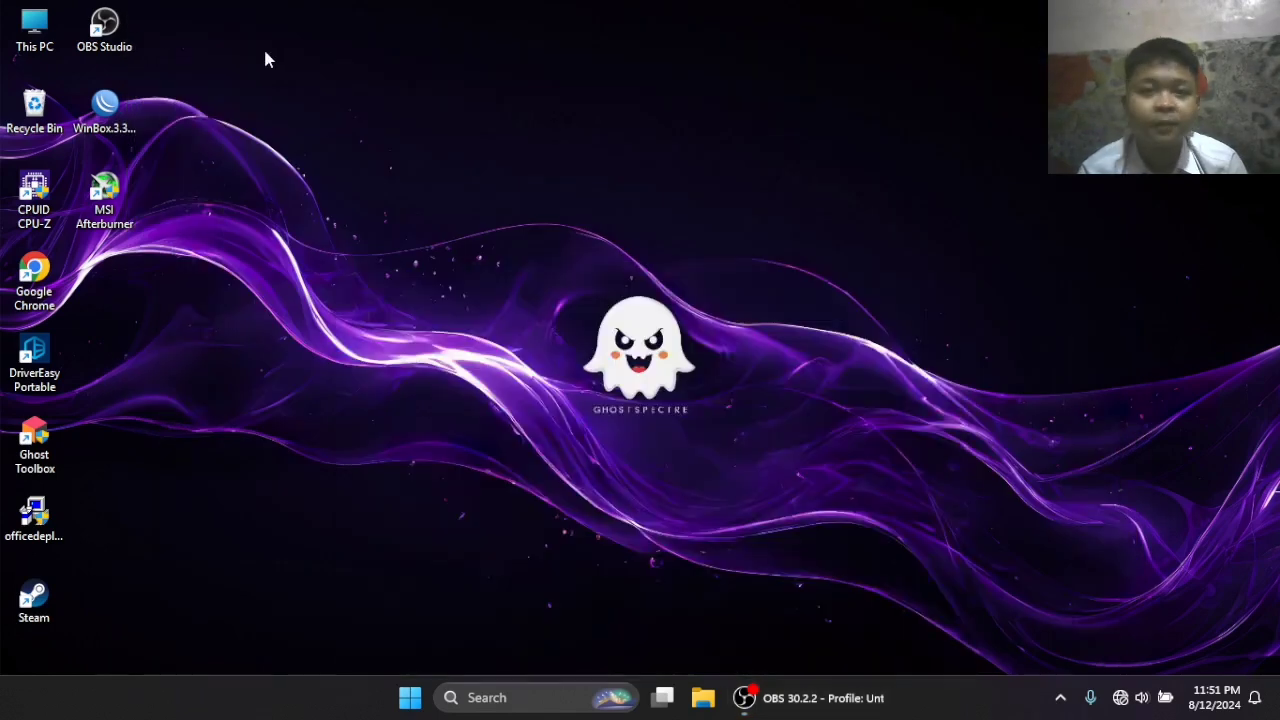
# - Launch WinBox and log in to the hAP lite router chosen by MAC from Neighbors
pyautogui.doubleClick(100, 117)
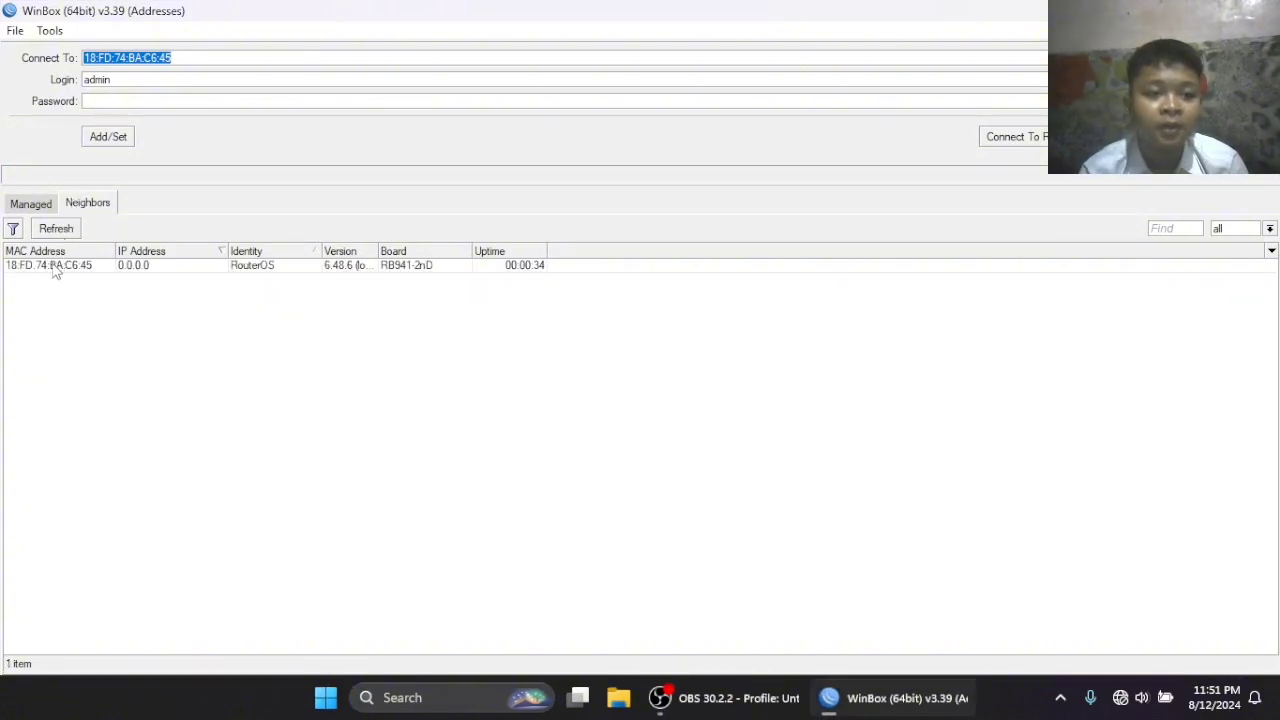
pyautogui.click(53, 270)
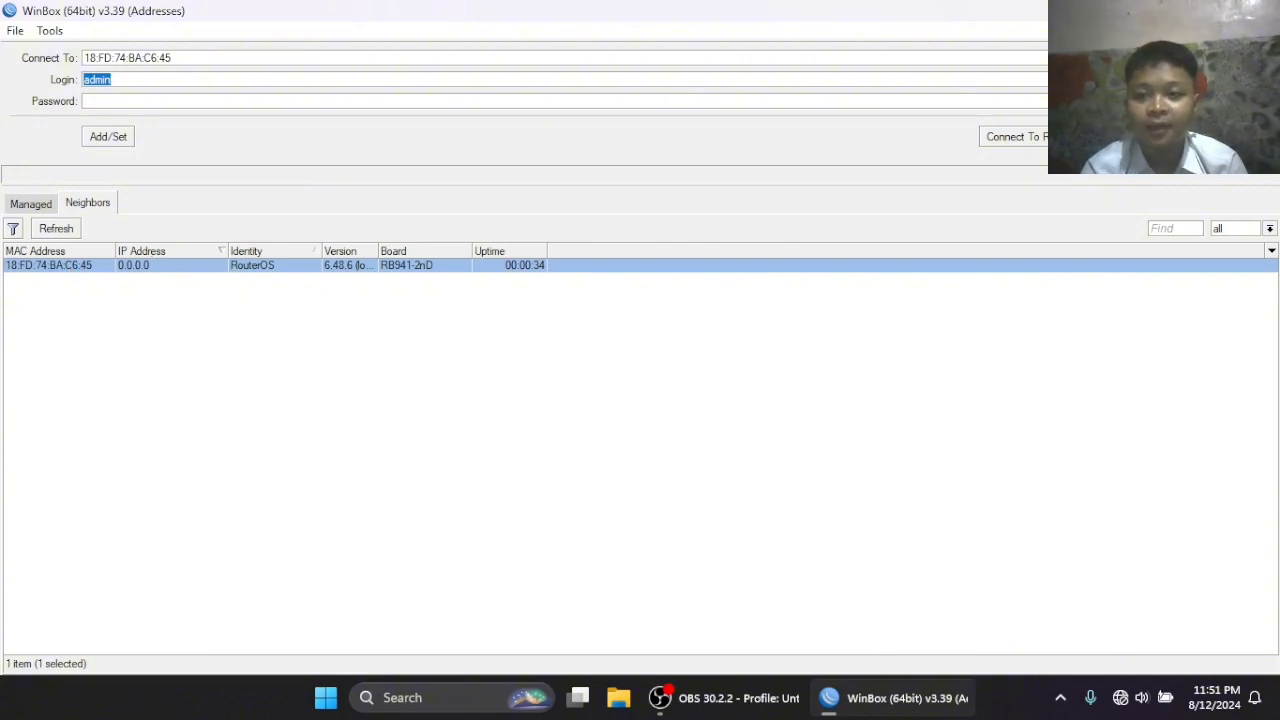
pyautogui.press('Return')
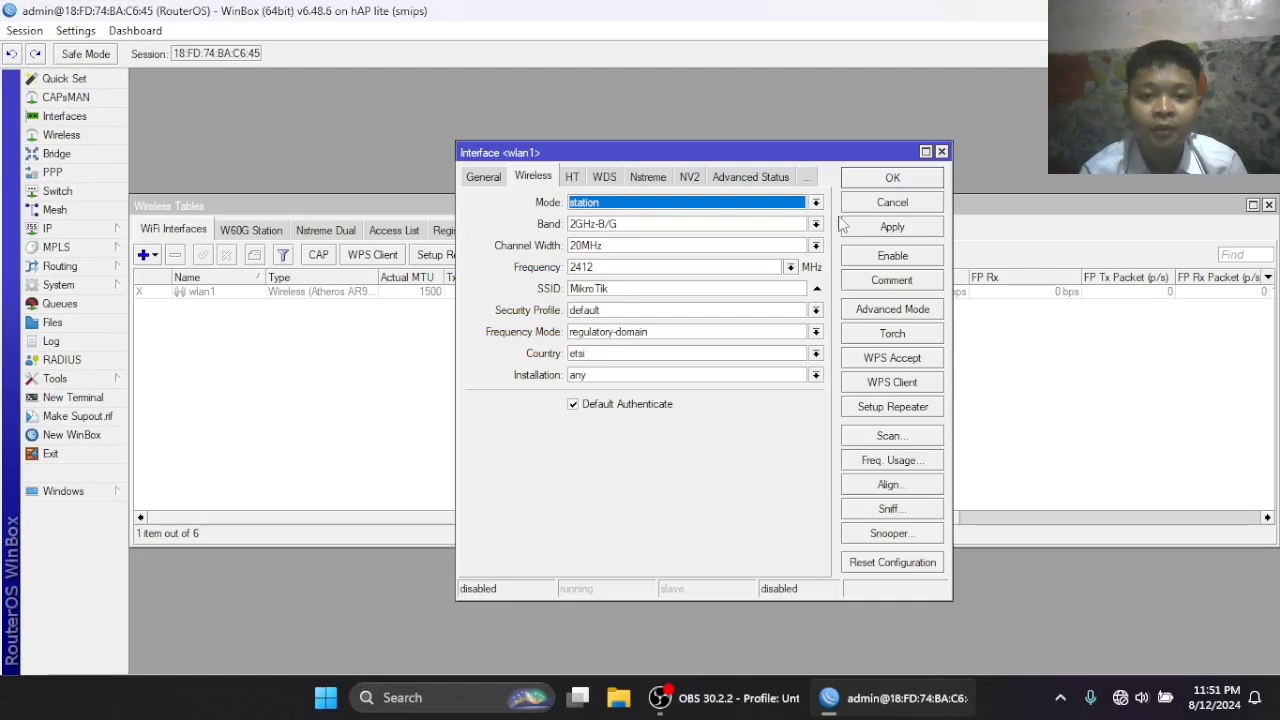
# - Close the wlan1 windows and add a new entry under Wireless Security Profiles
pyautogui.click(941, 152)
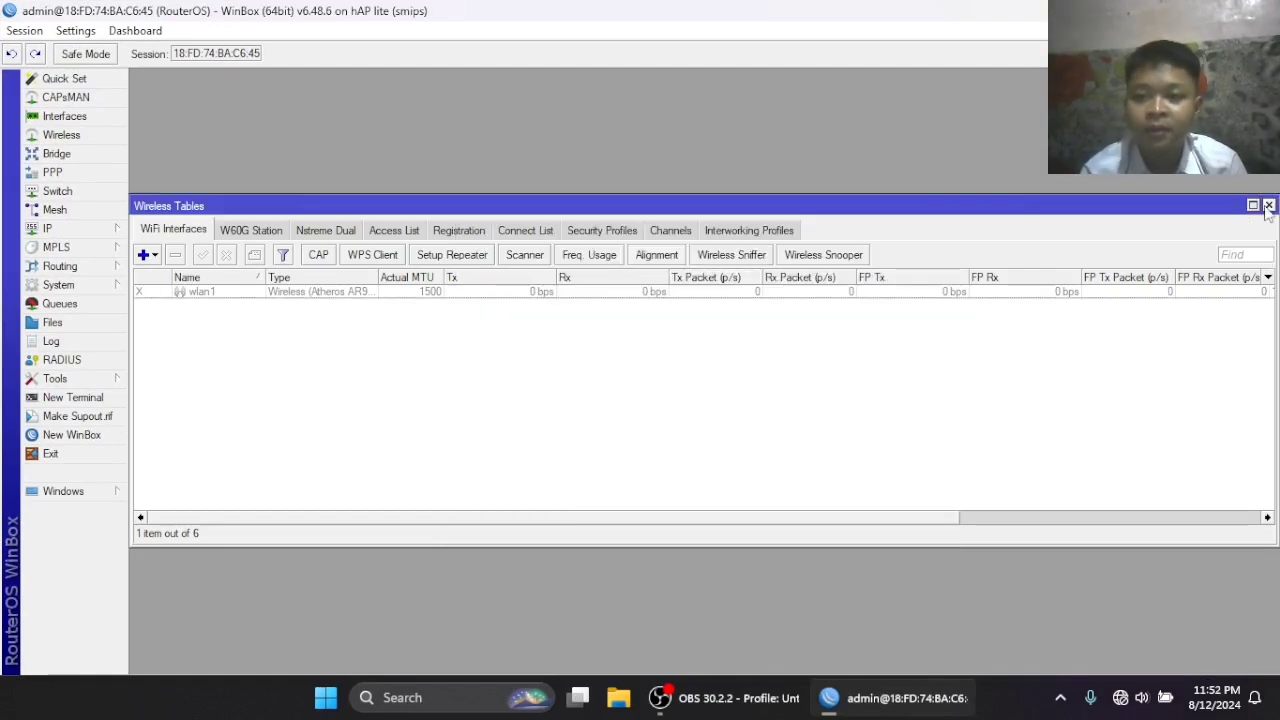
pyautogui.click(1268, 205)
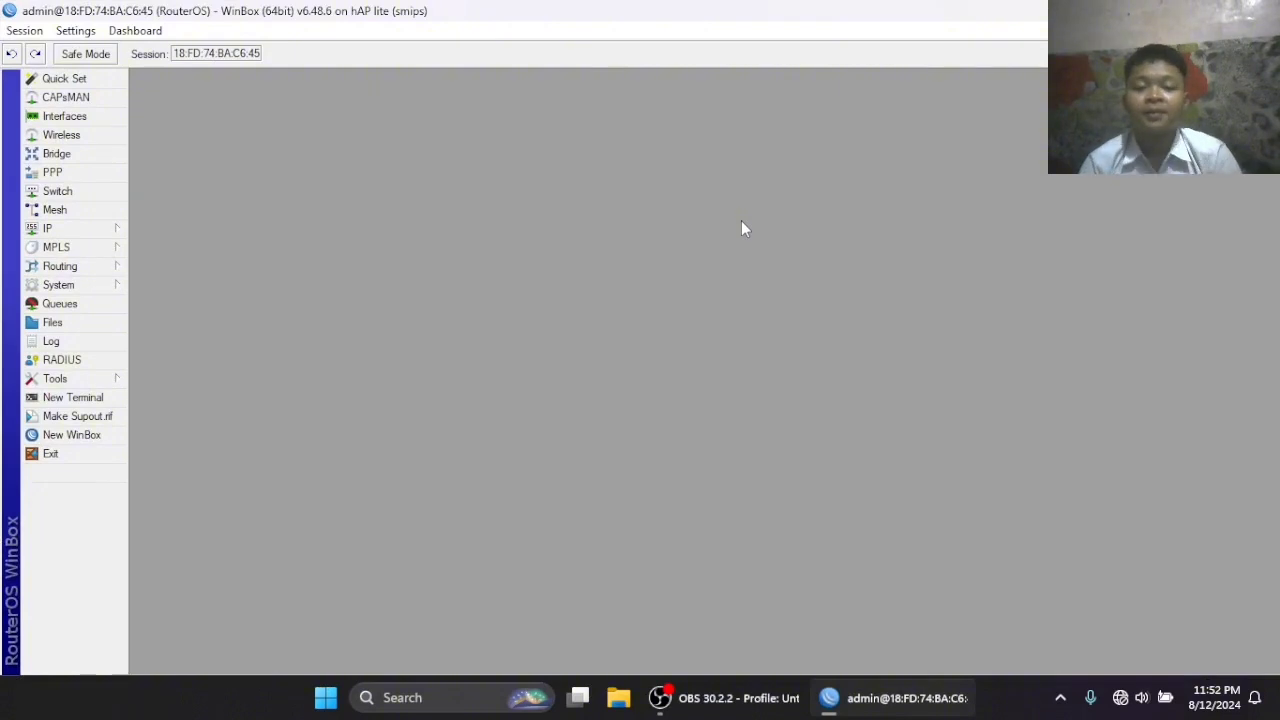
pyautogui.click(61, 135)
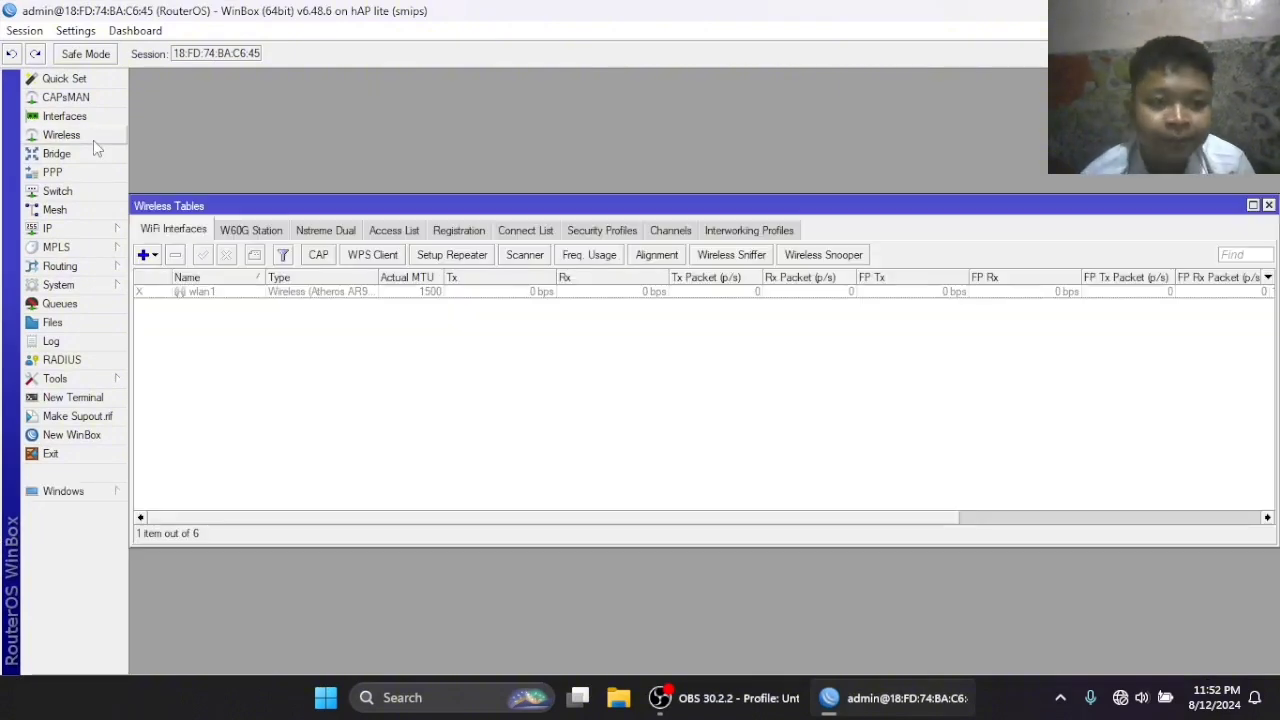
pyautogui.click(584, 230)
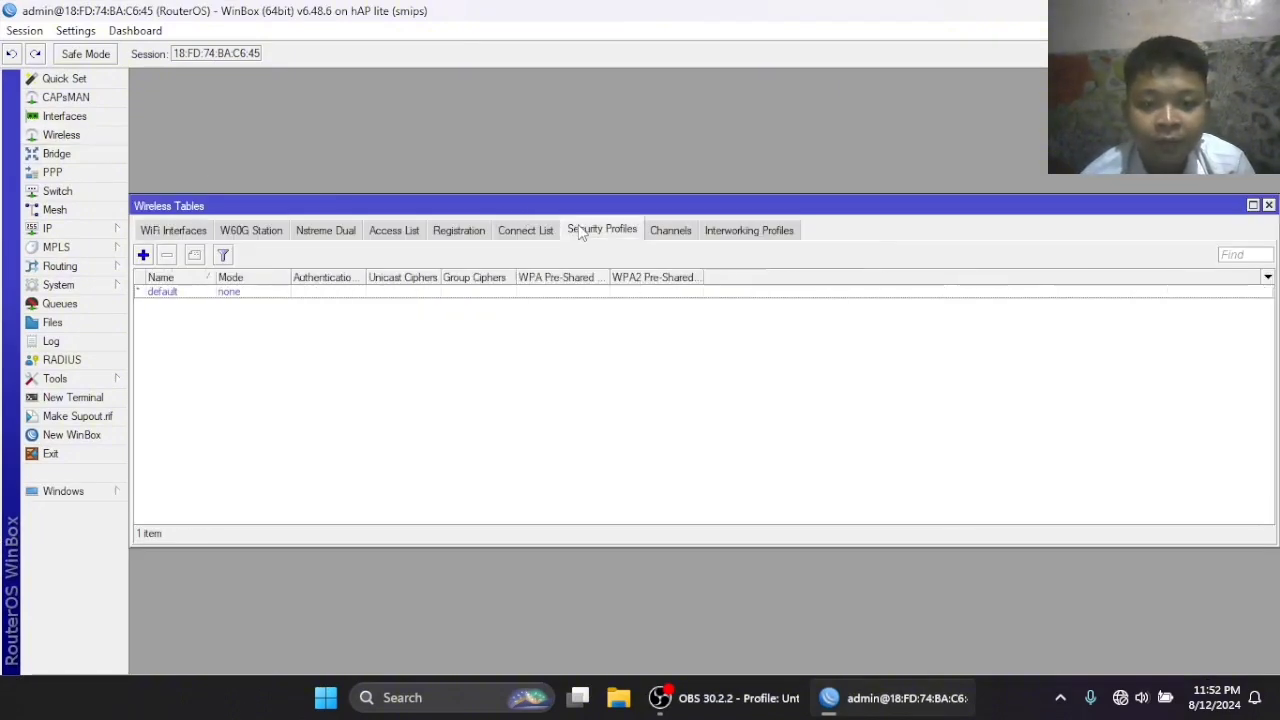
pyautogui.click(143, 256)
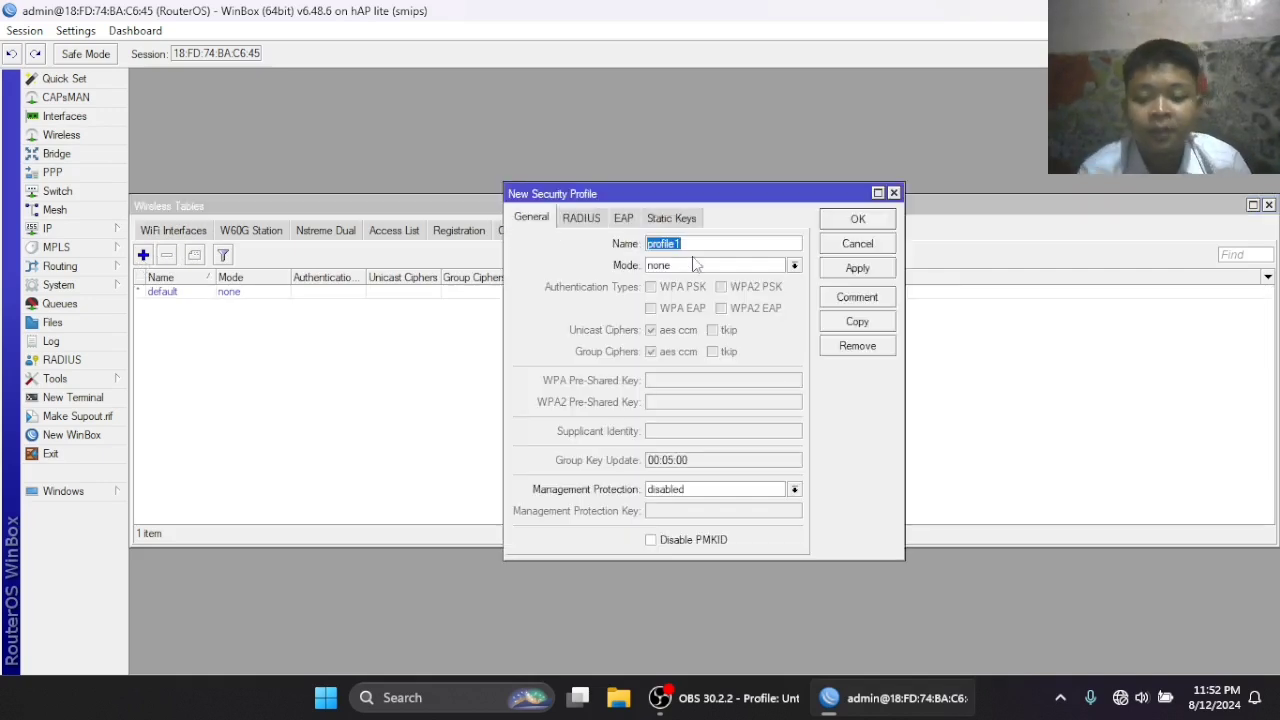
# - Name the profile, set dynamic keys mode with WPA2 PSK and a pre-shared key, and save it
pyautogui.press('BackSpace')
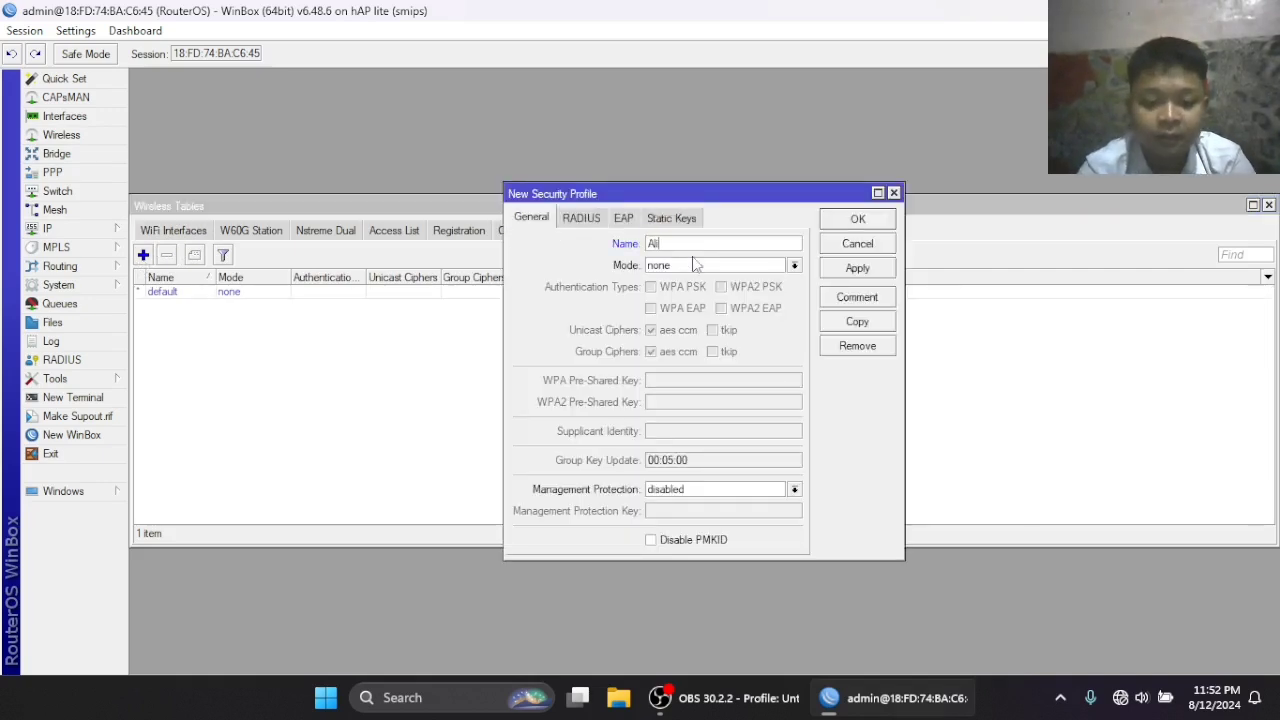
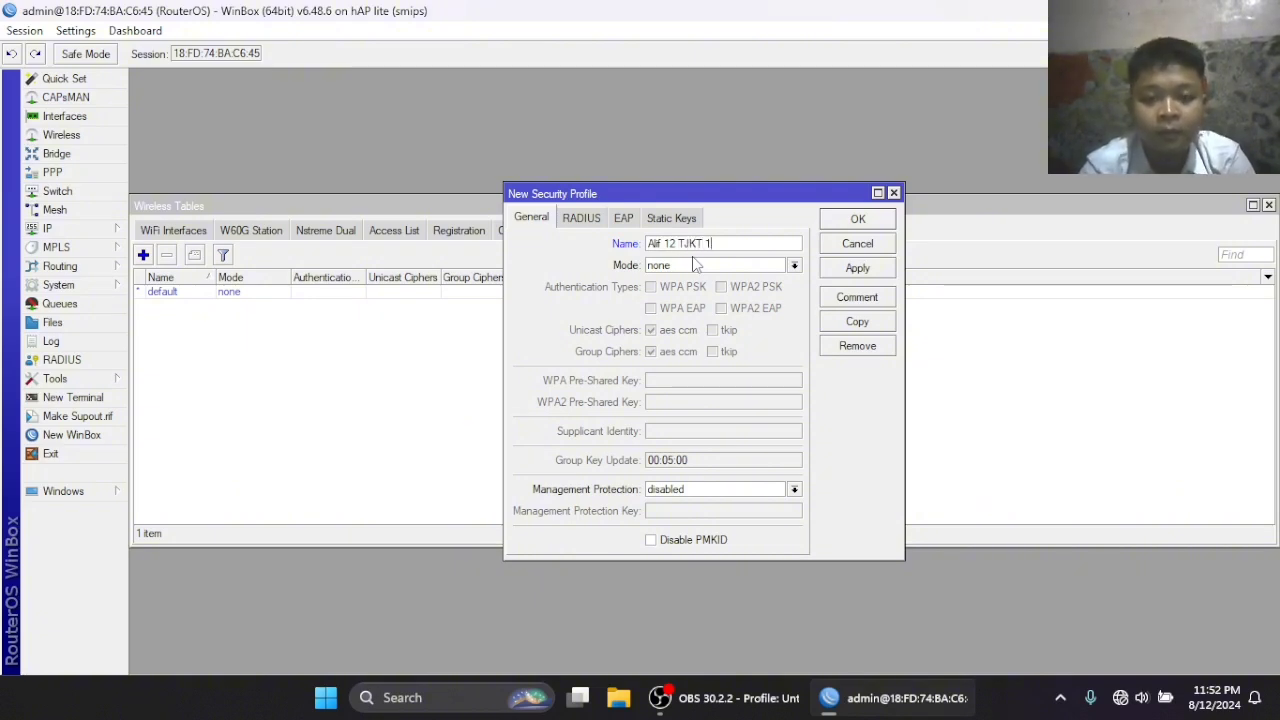
pyautogui.click(794, 266)
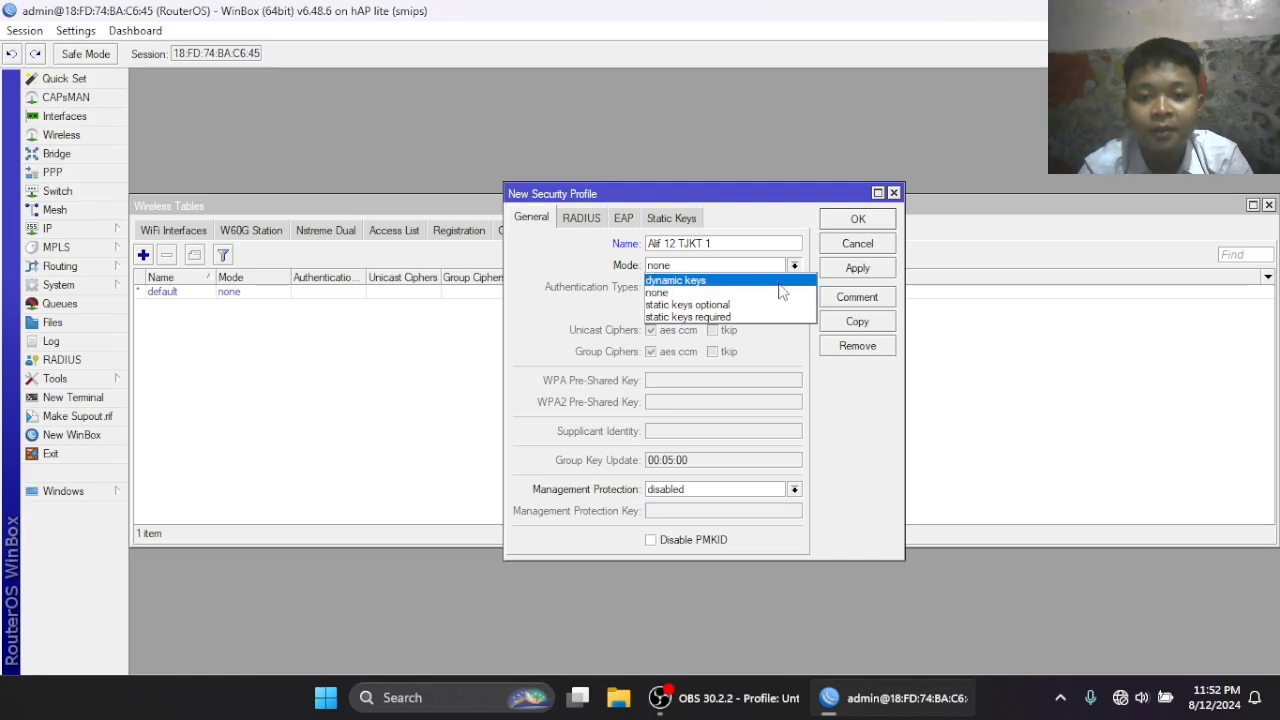
pyautogui.click(779, 283)
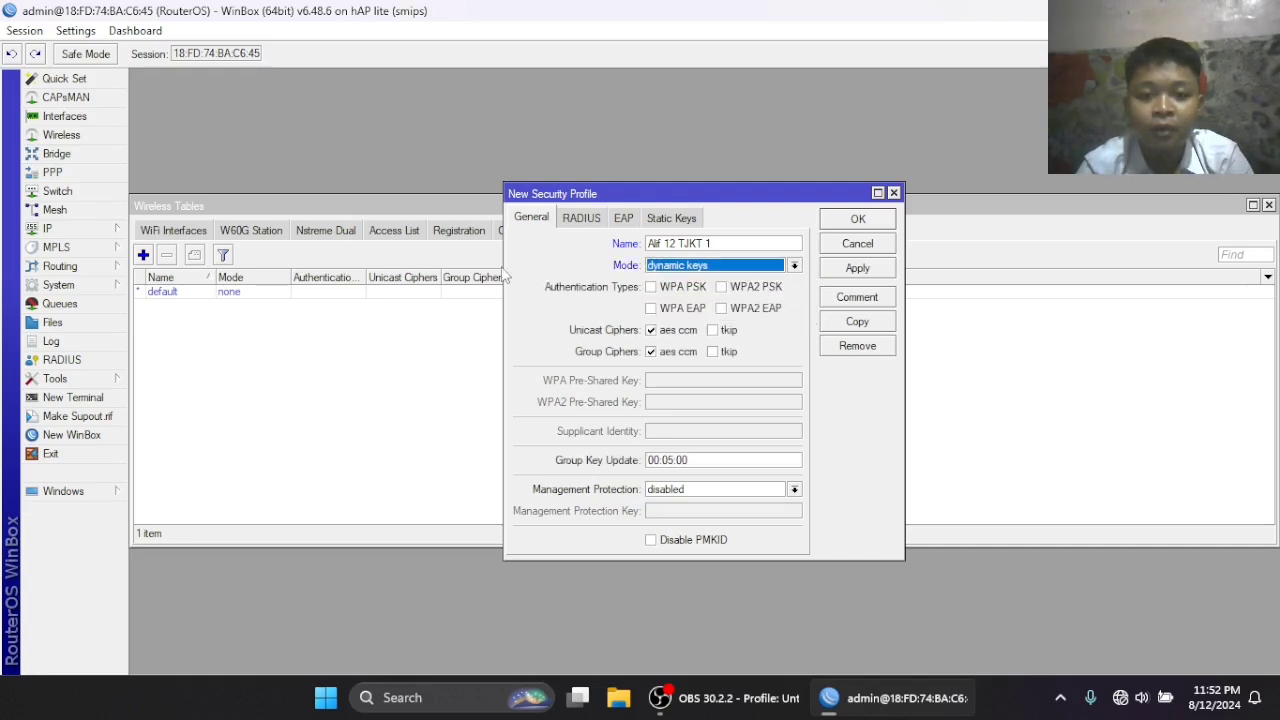
pyautogui.click(721, 288)
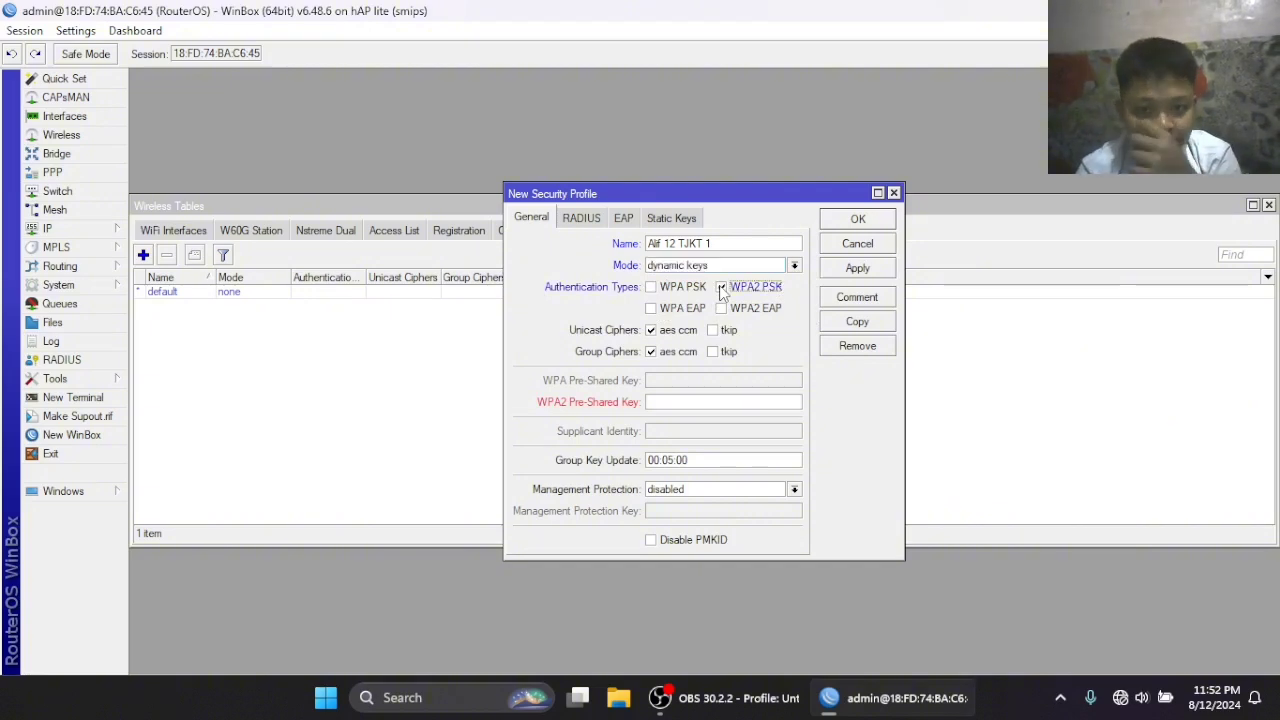
pyautogui.click(697, 400)
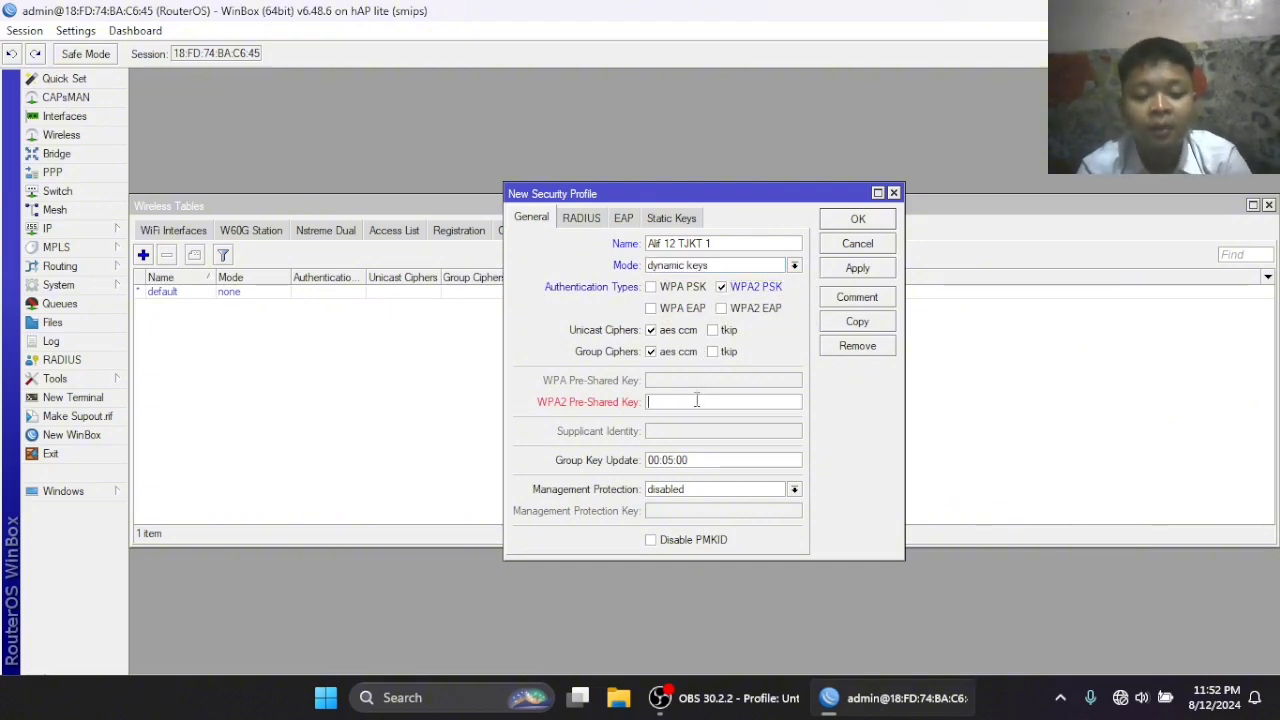
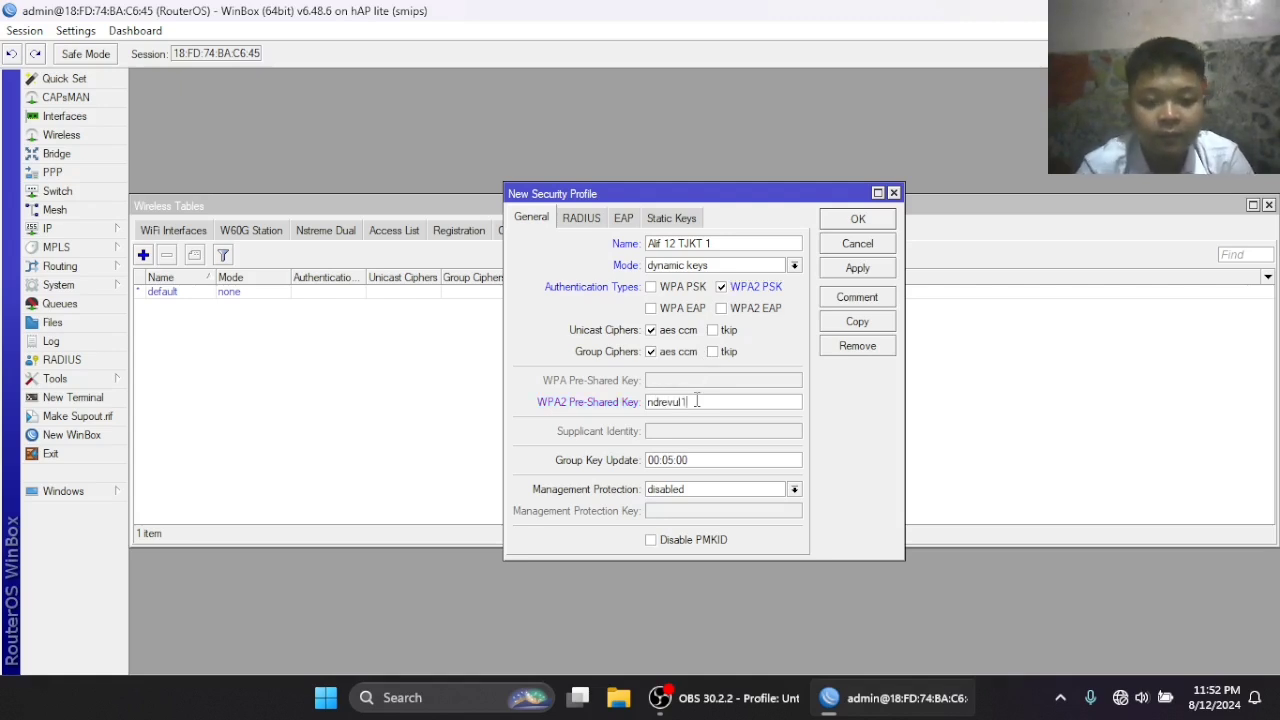
pyautogui.click(857, 268)
pyautogui.click(858, 220)
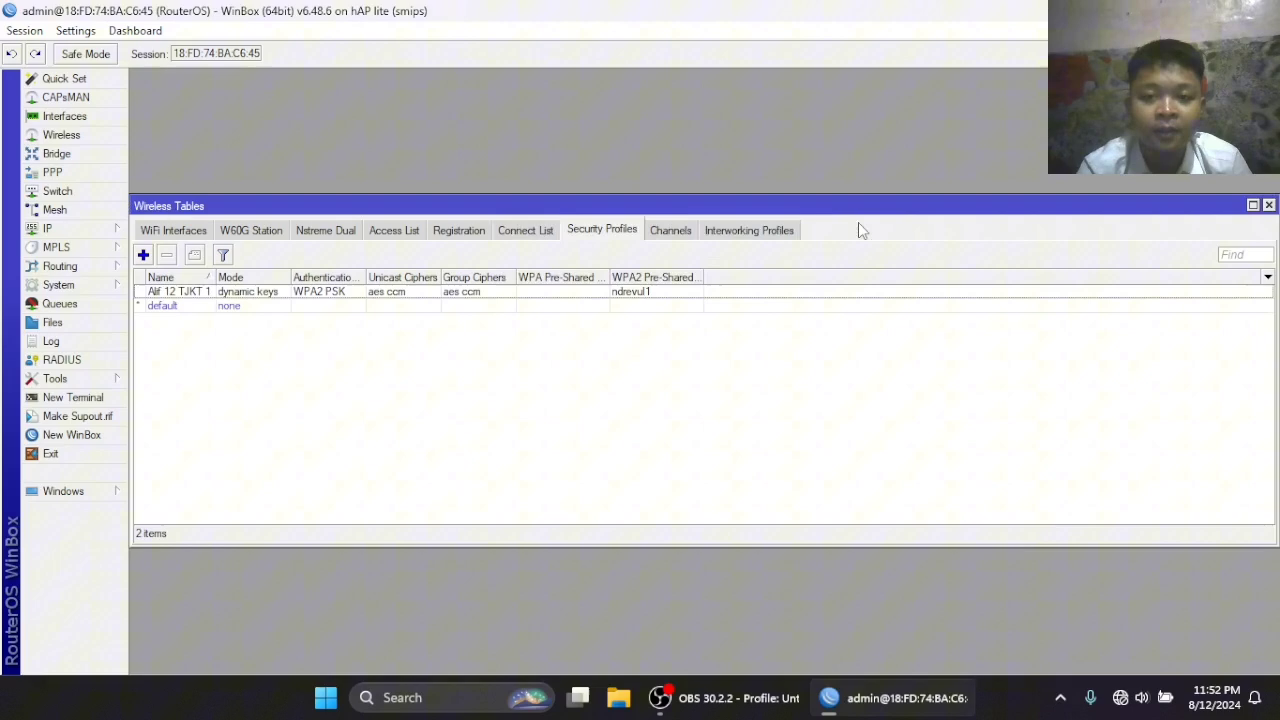
# - Enable wlan1 and switch its Security Profile from default to the new WPA2 profile
pyautogui.click(175, 232)
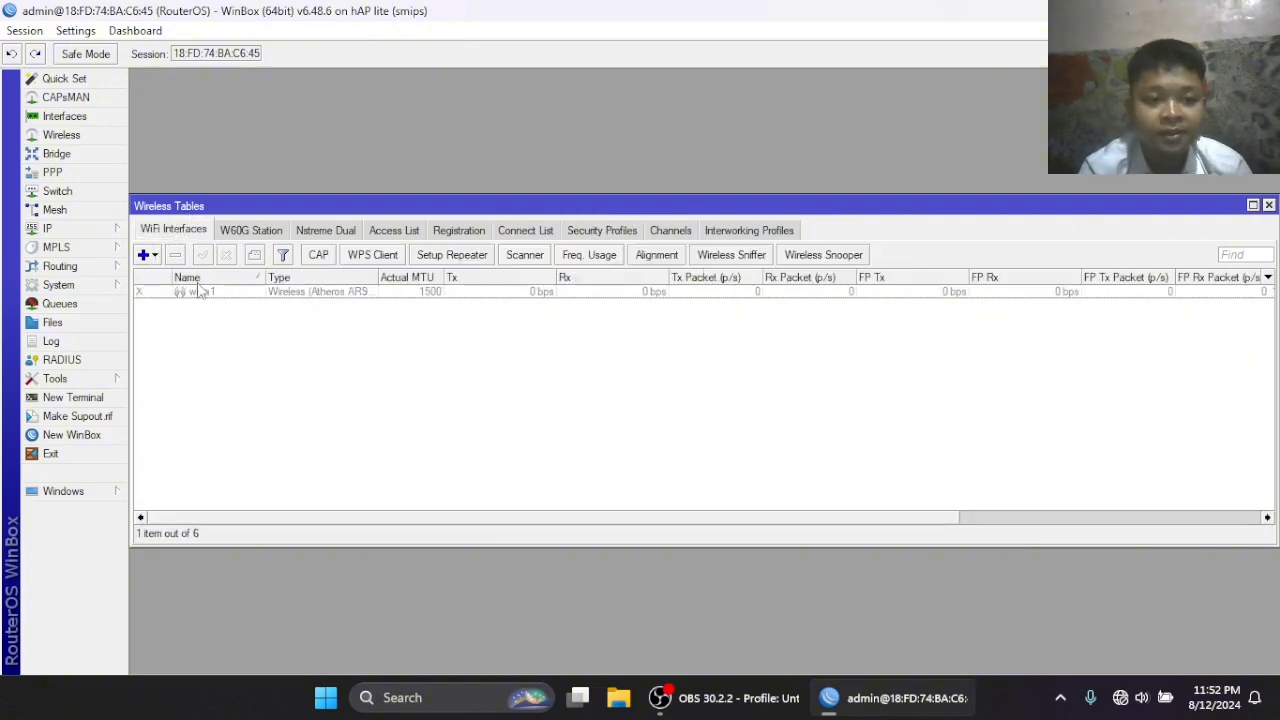
pyautogui.click(204, 292)
pyautogui.click(203, 255)
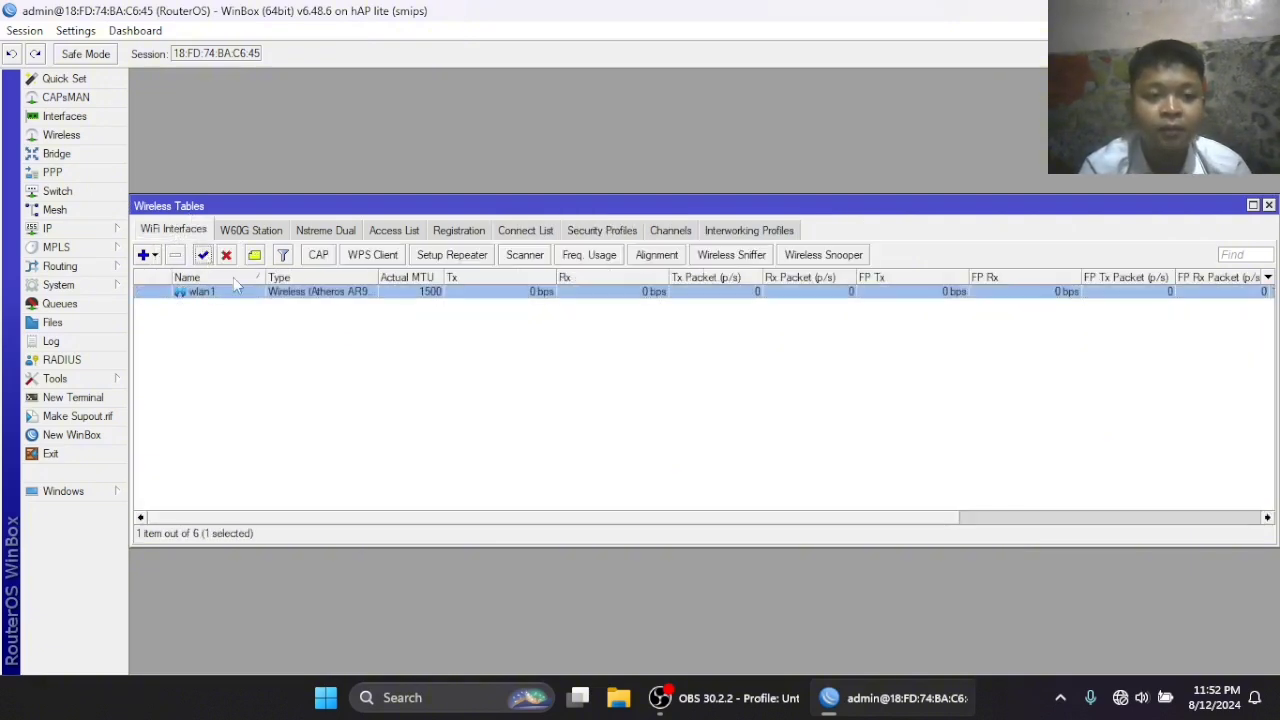
pyautogui.doubleClick(252, 296)
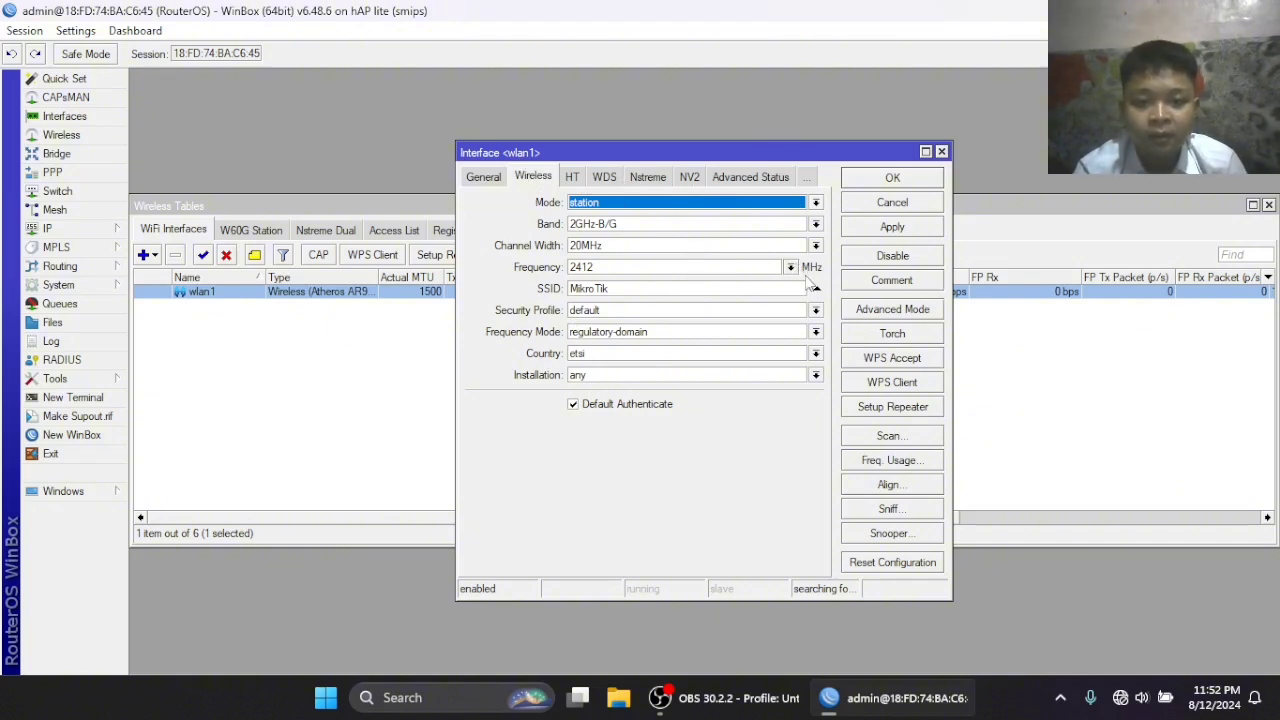
pyautogui.click(816, 311)
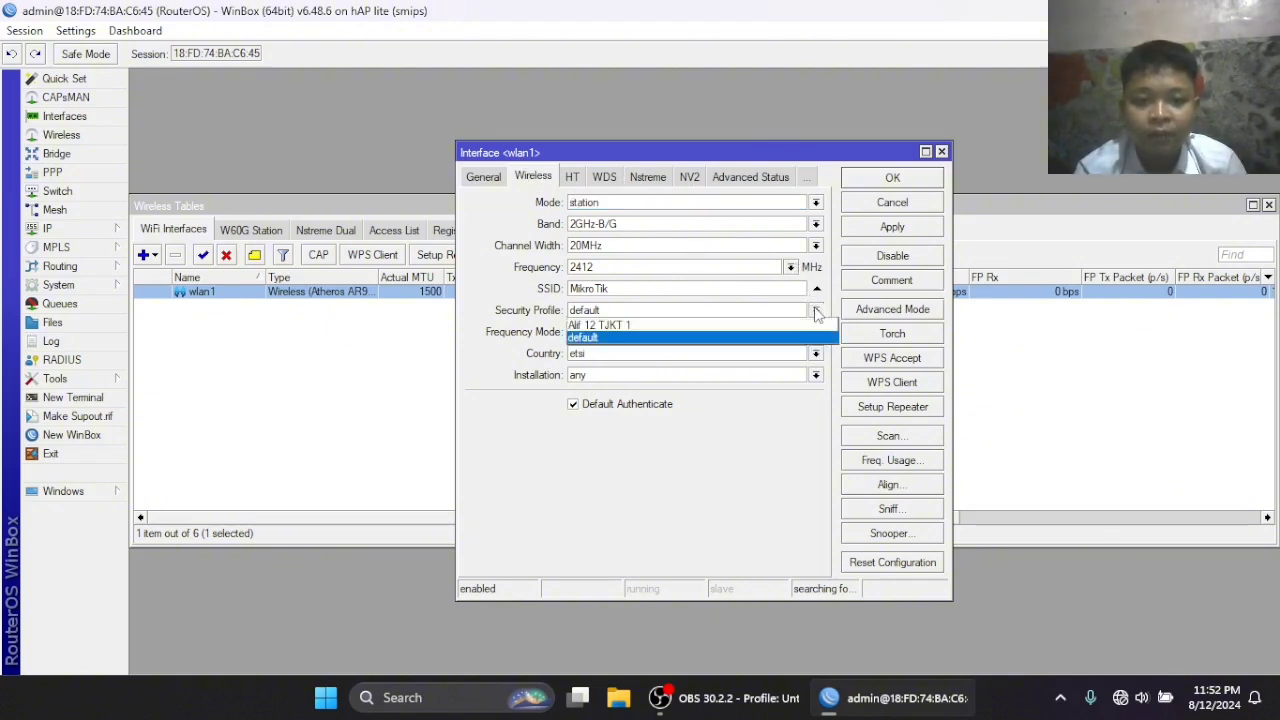
pyautogui.click(781, 327)
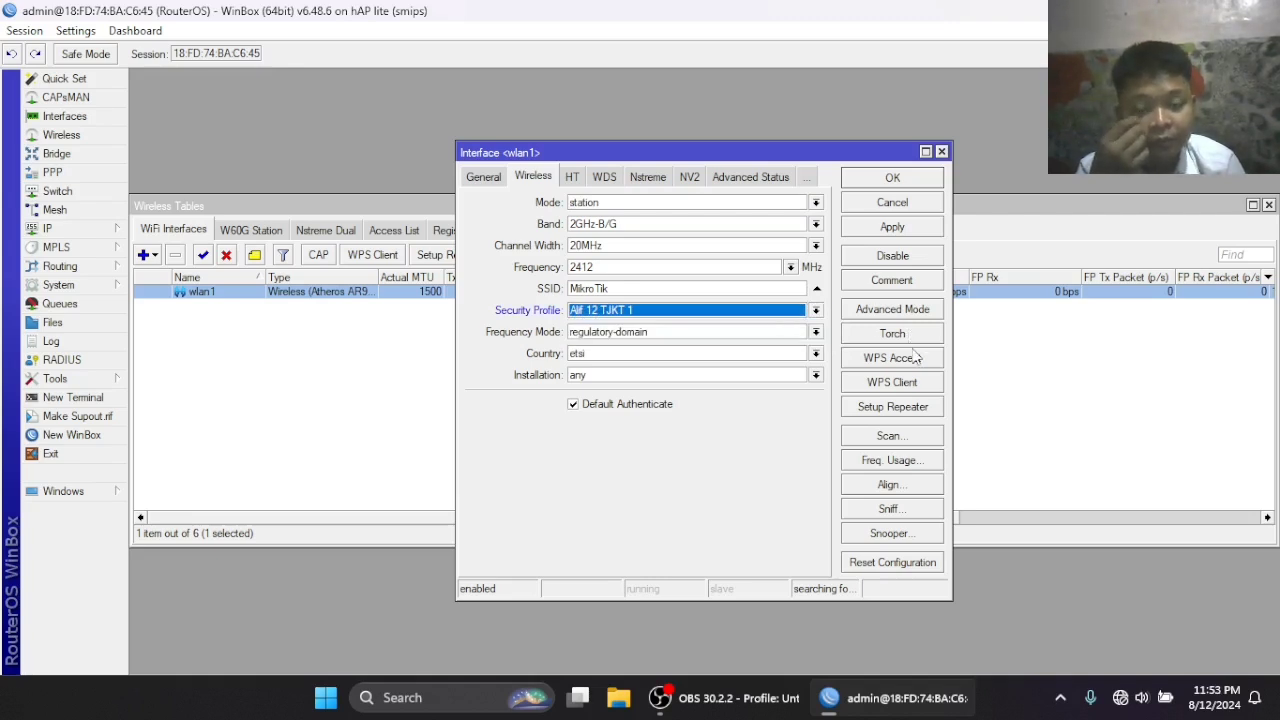
# - Scan for access points, connect wlan1 to POCO M3_6096, and save the wlan1 settings
pyautogui.click(888, 436)
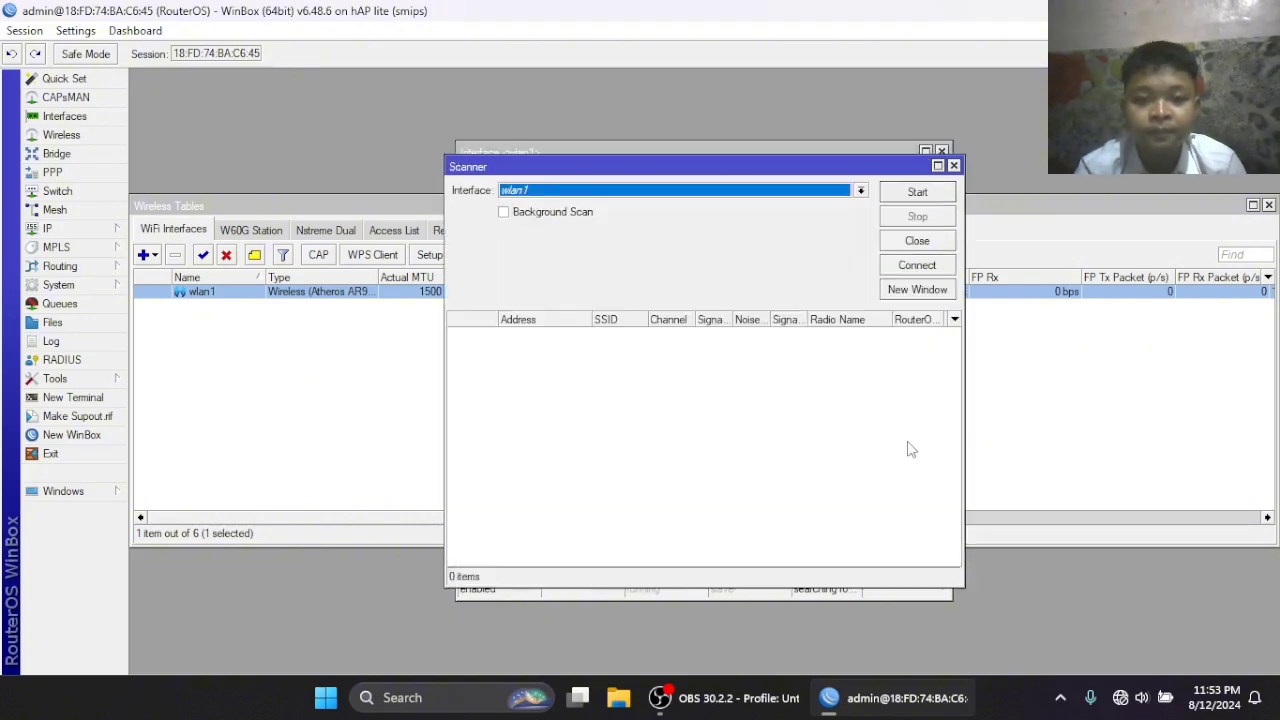
pyautogui.click(918, 191)
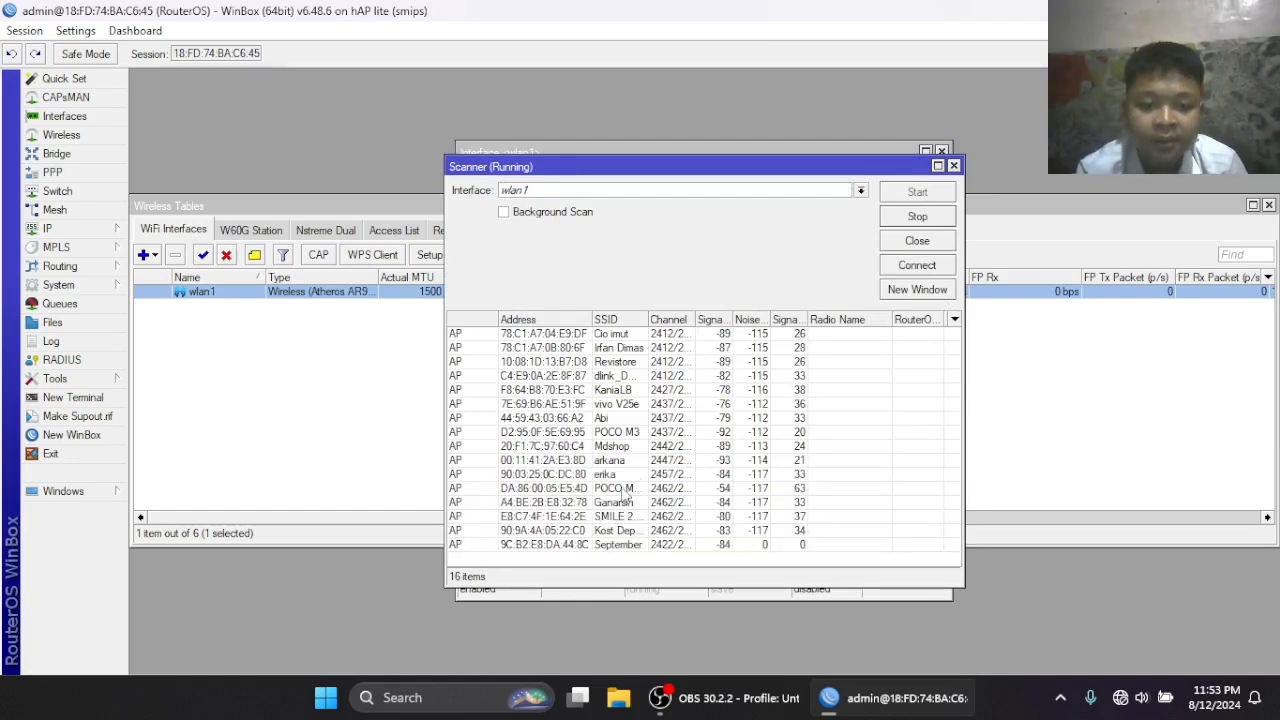
pyautogui.doubleClick(625, 489)
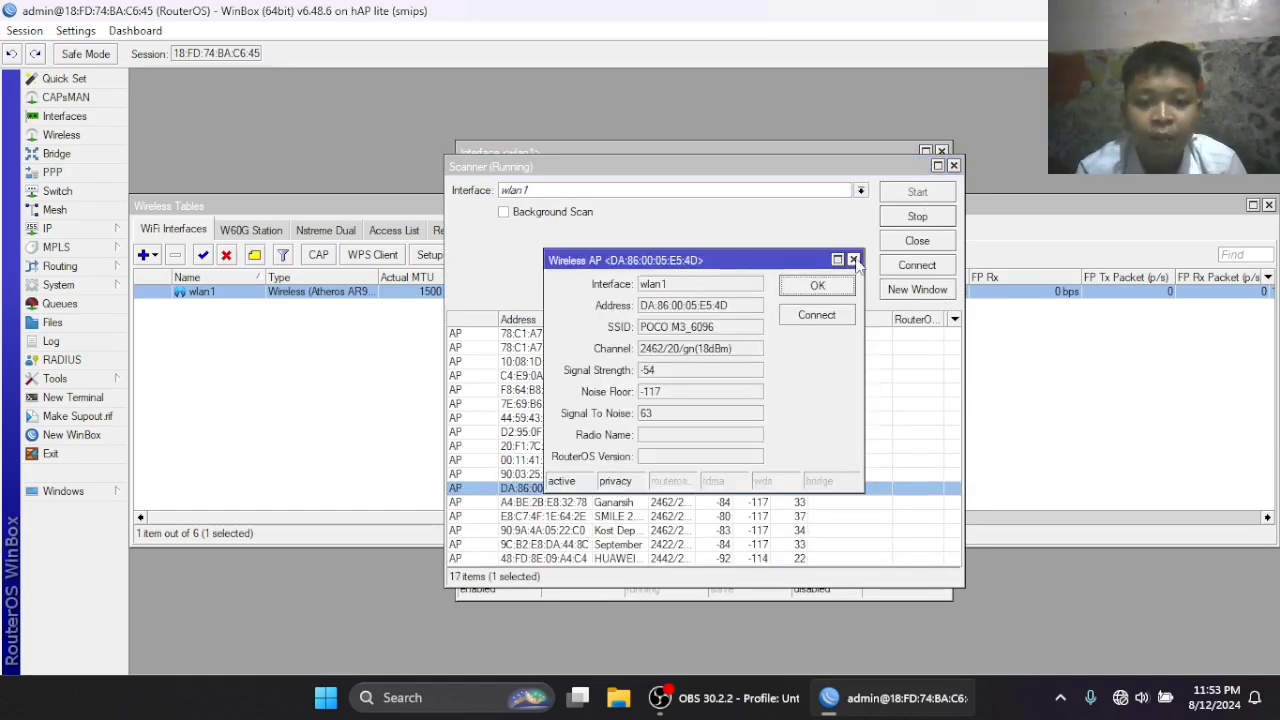
pyautogui.click(853, 260)
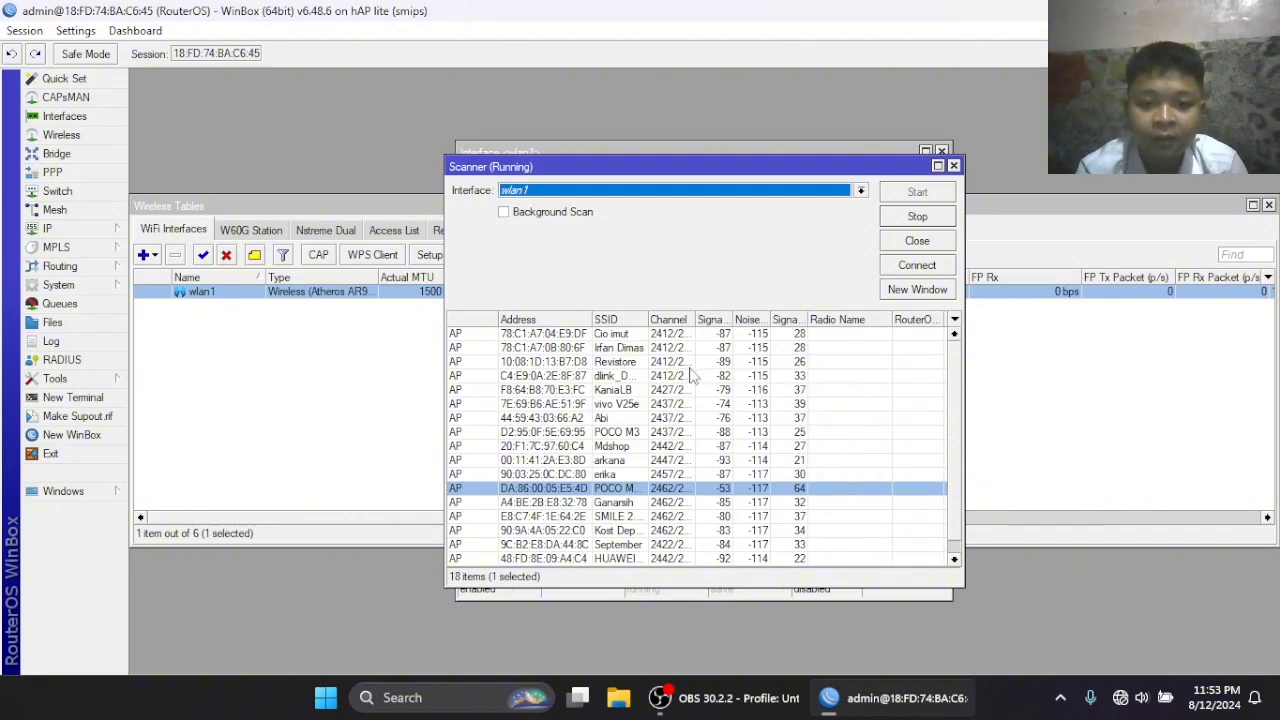
pyautogui.click(568, 490)
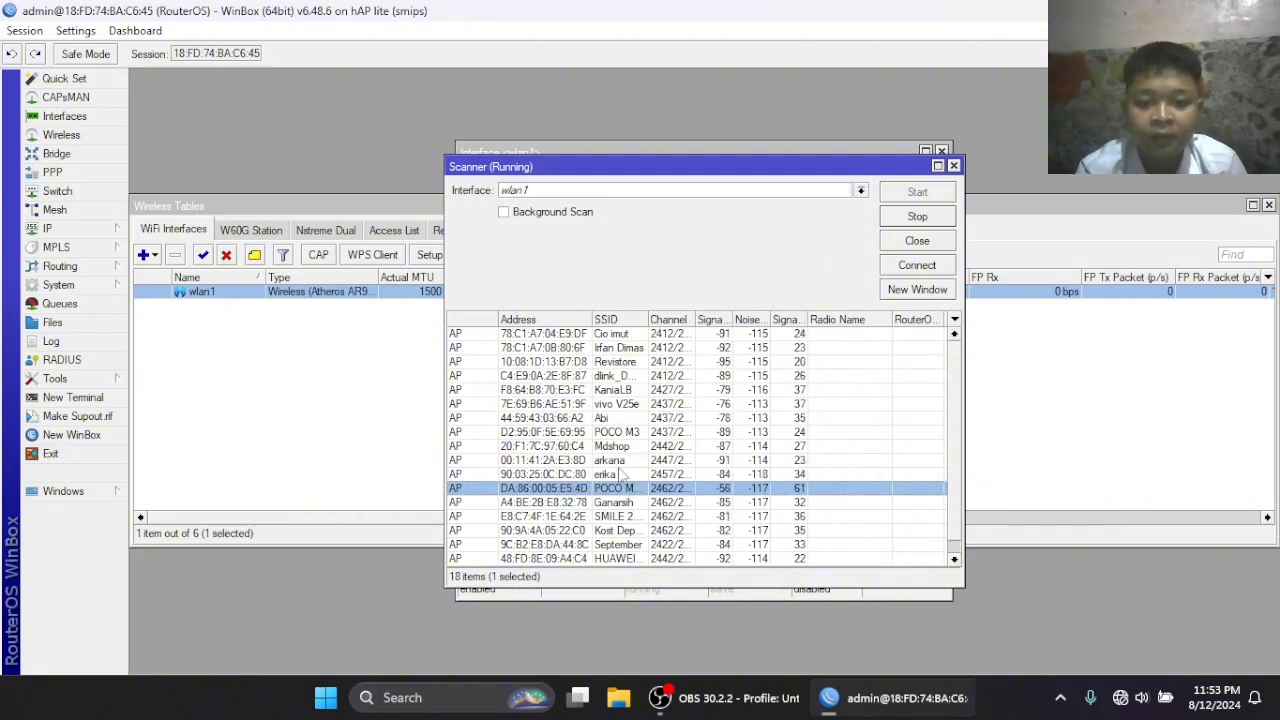
pyautogui.click(915, 266)
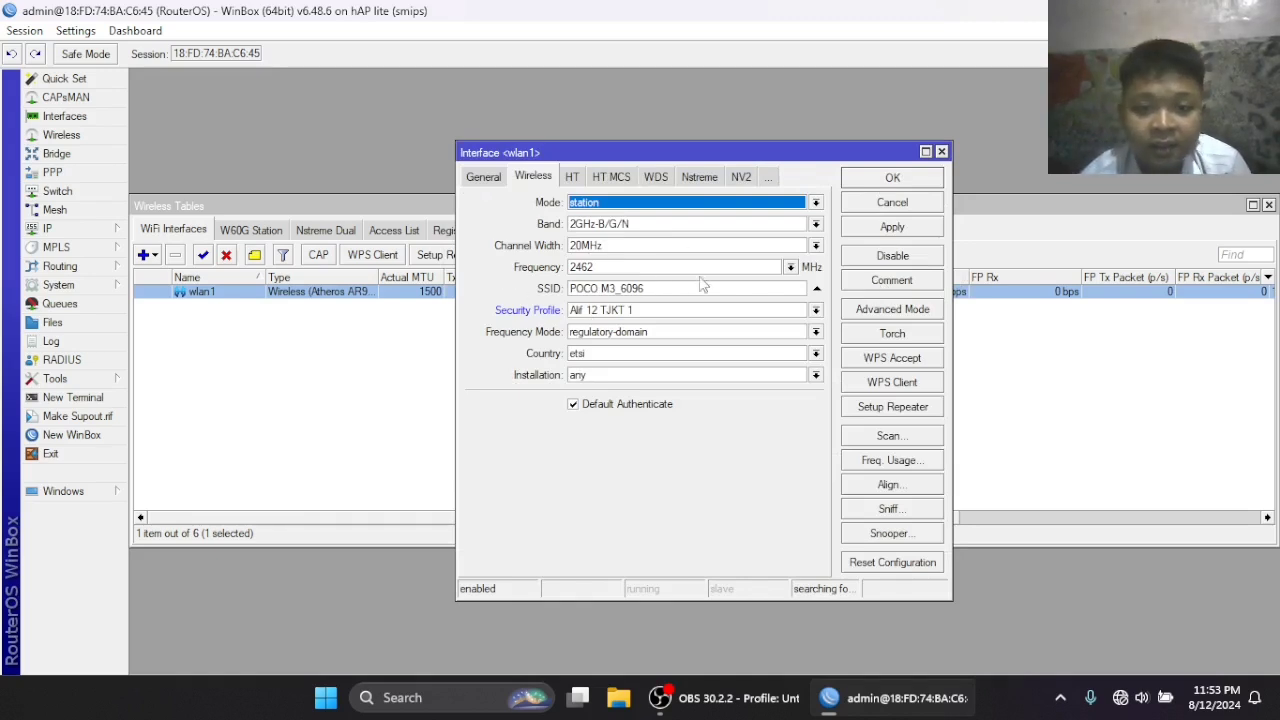
pyautogui.click(890, 230)
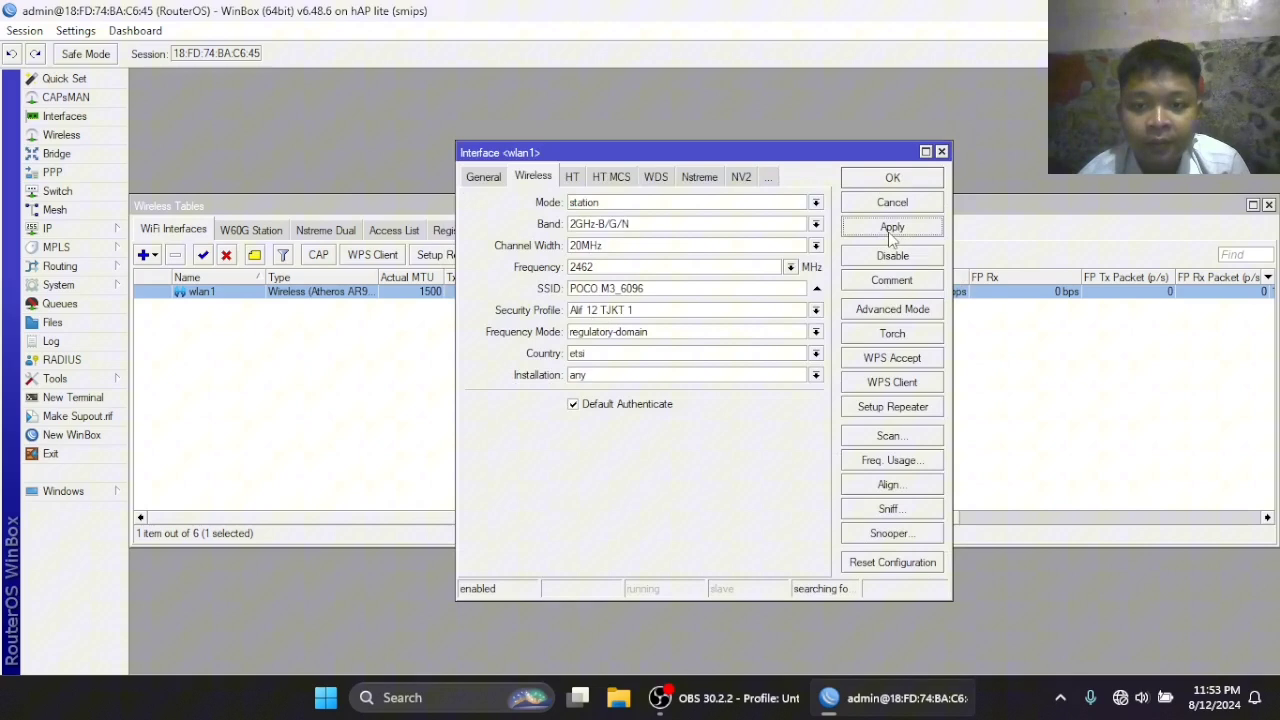
pyautogui.click(894, 179)
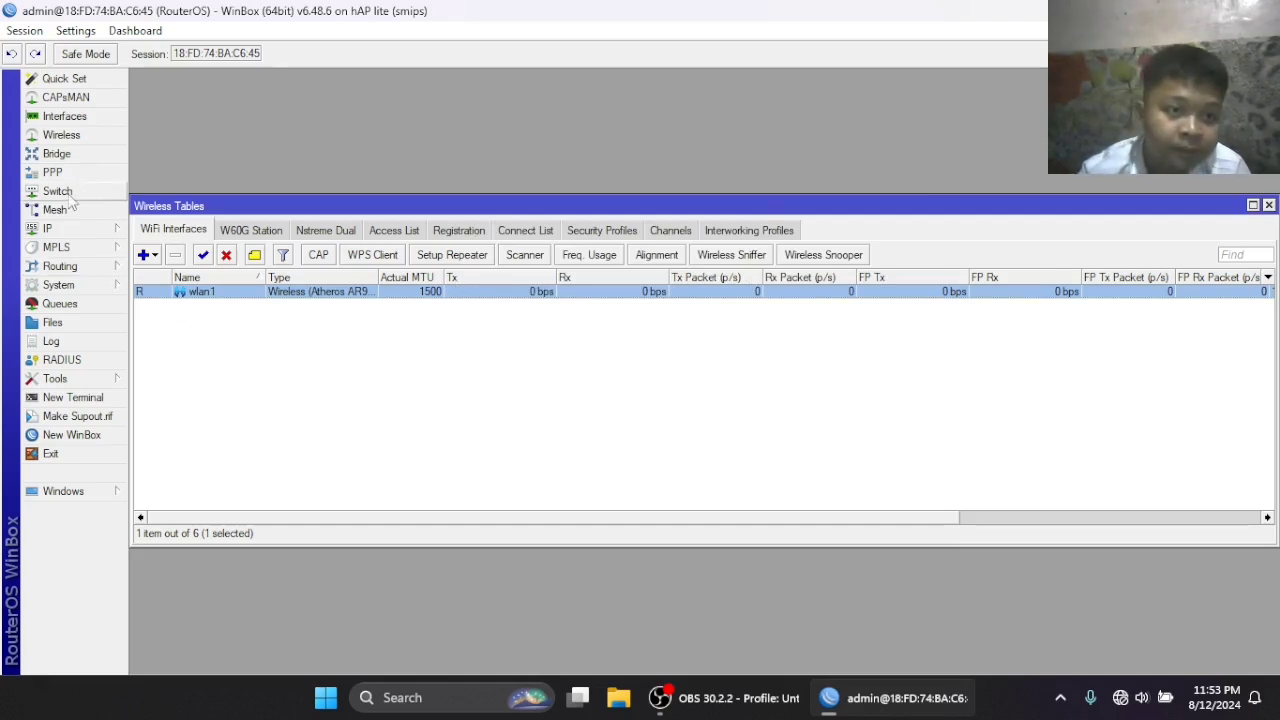
# - Disable ether1 in the Interface List, then select ether2 and open the add-interface menu
pyautogui.click(78, 116)
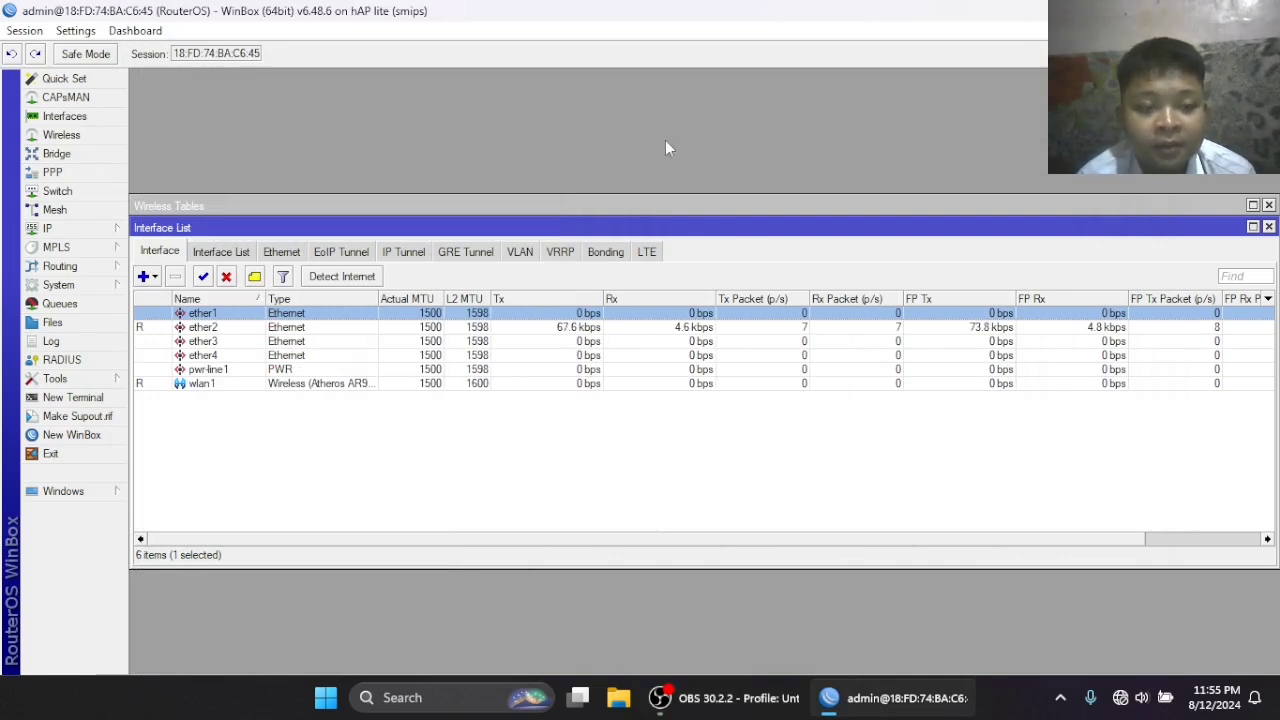
pyautogui.click(226, 277)
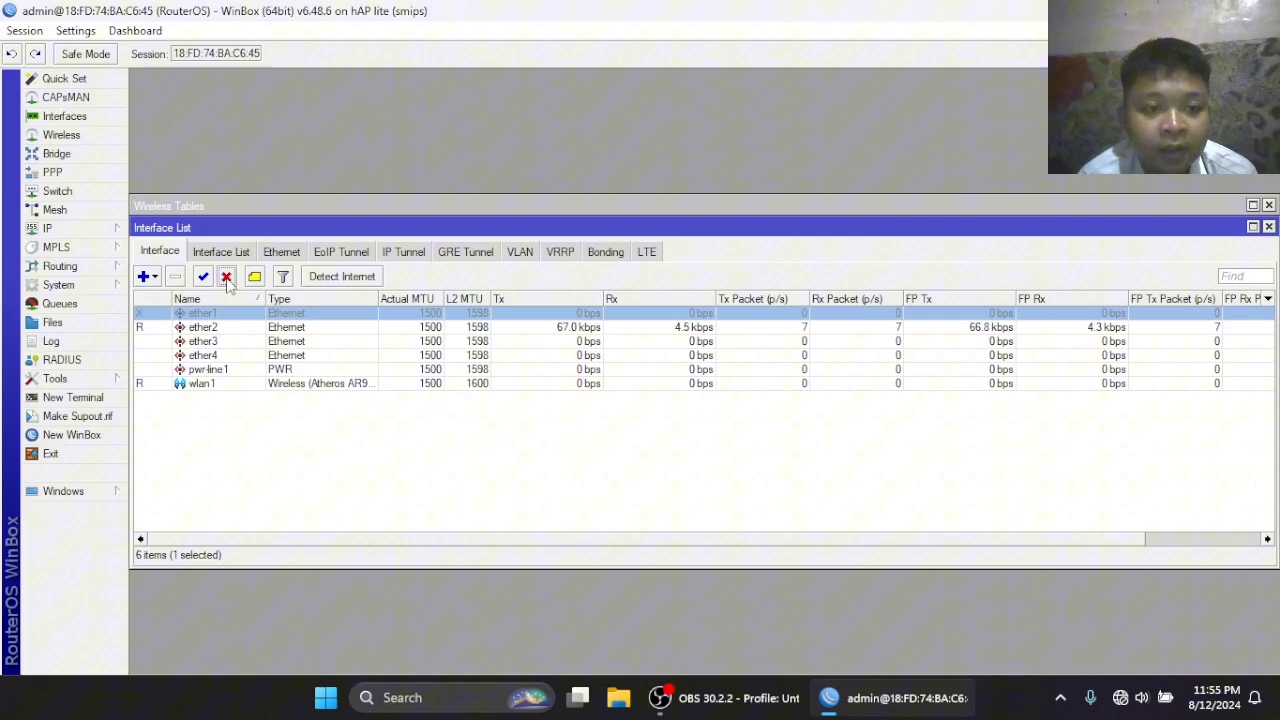
pyautogui.click(224, 331)
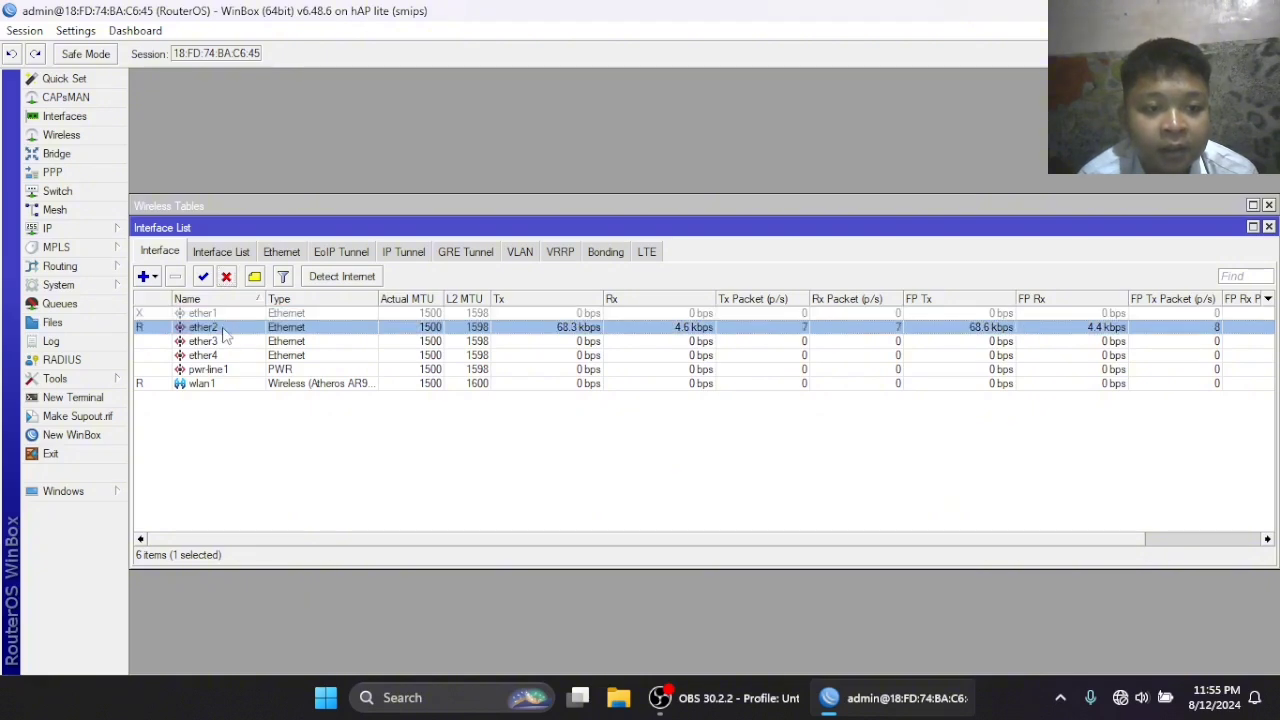
pyautogui.click(155, 279)
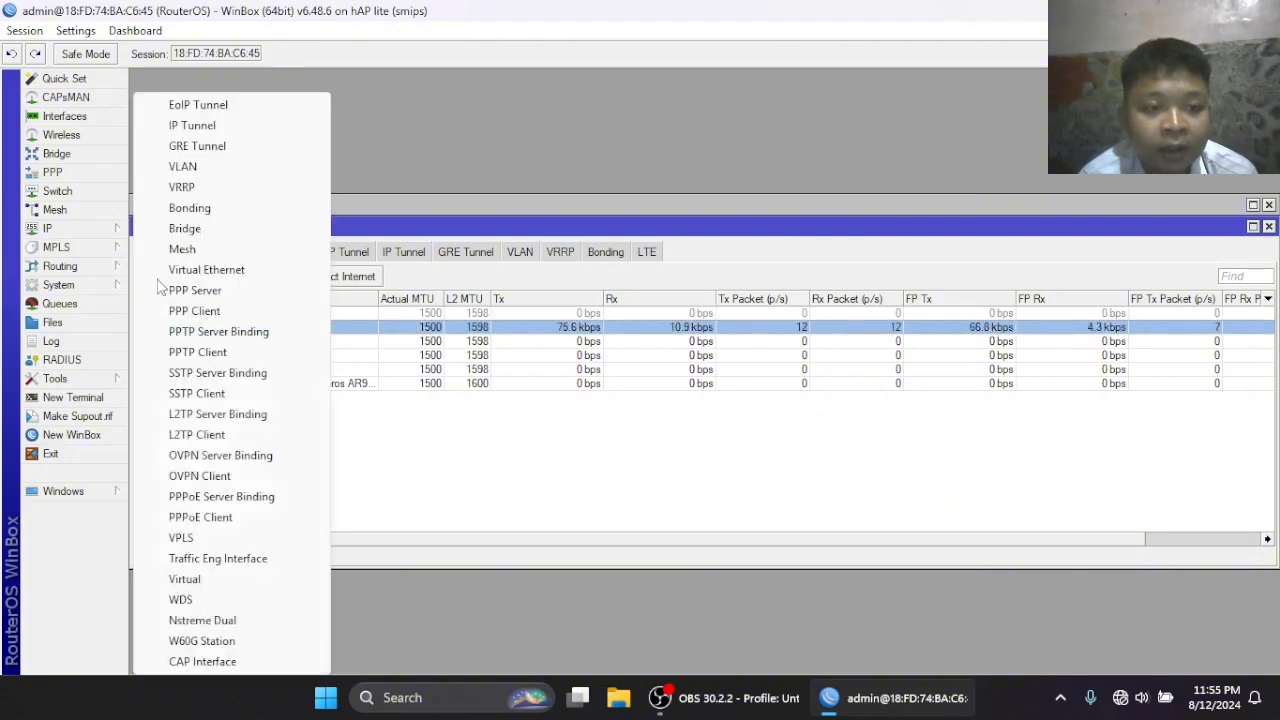
# - Create interface vlan100 with VLAN ID 100 on parent interface ether2
pyautogui.click(224, 170)
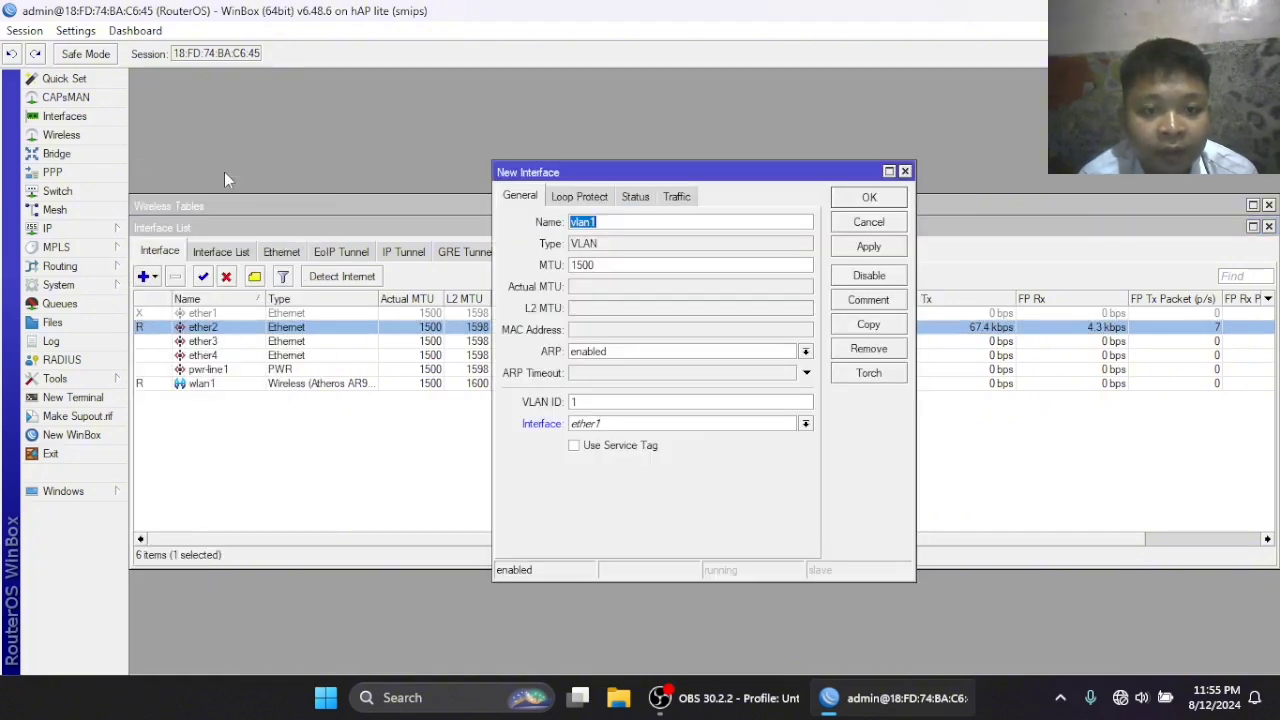
pyautogui.click(672, 224)
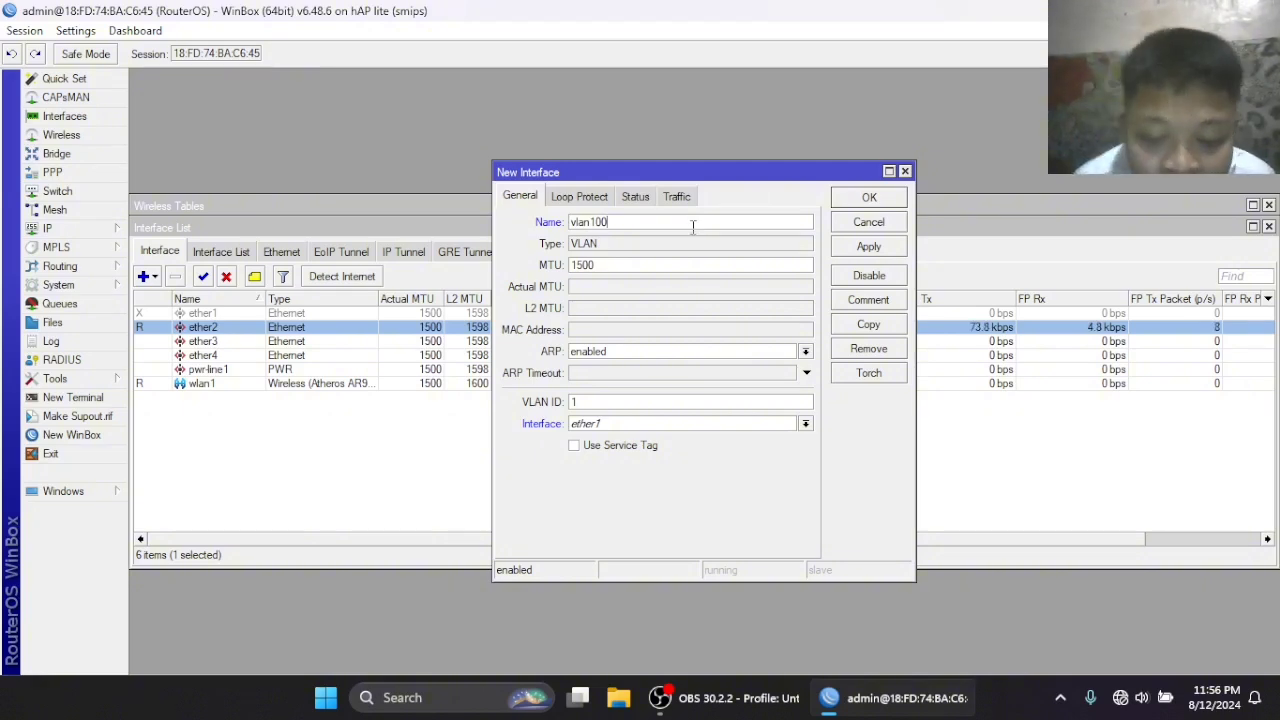
pyautogui.click(675, 401)
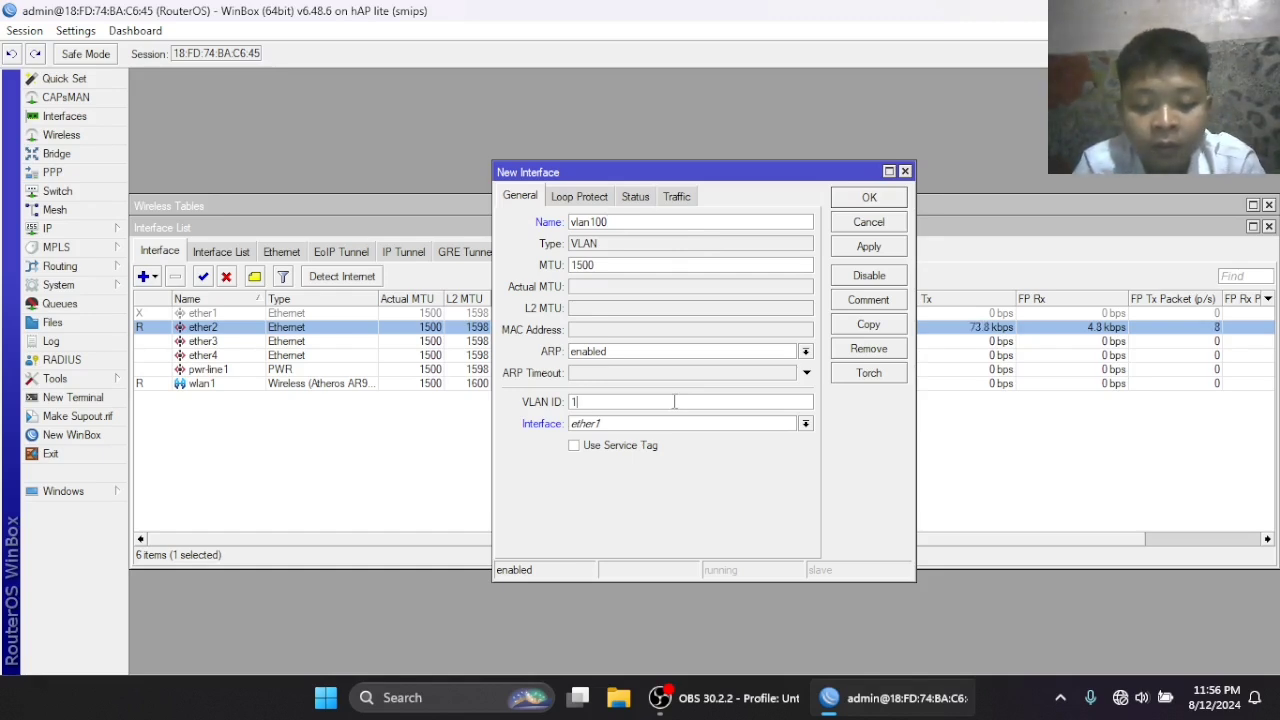
pyautogui.press('BackSpace')
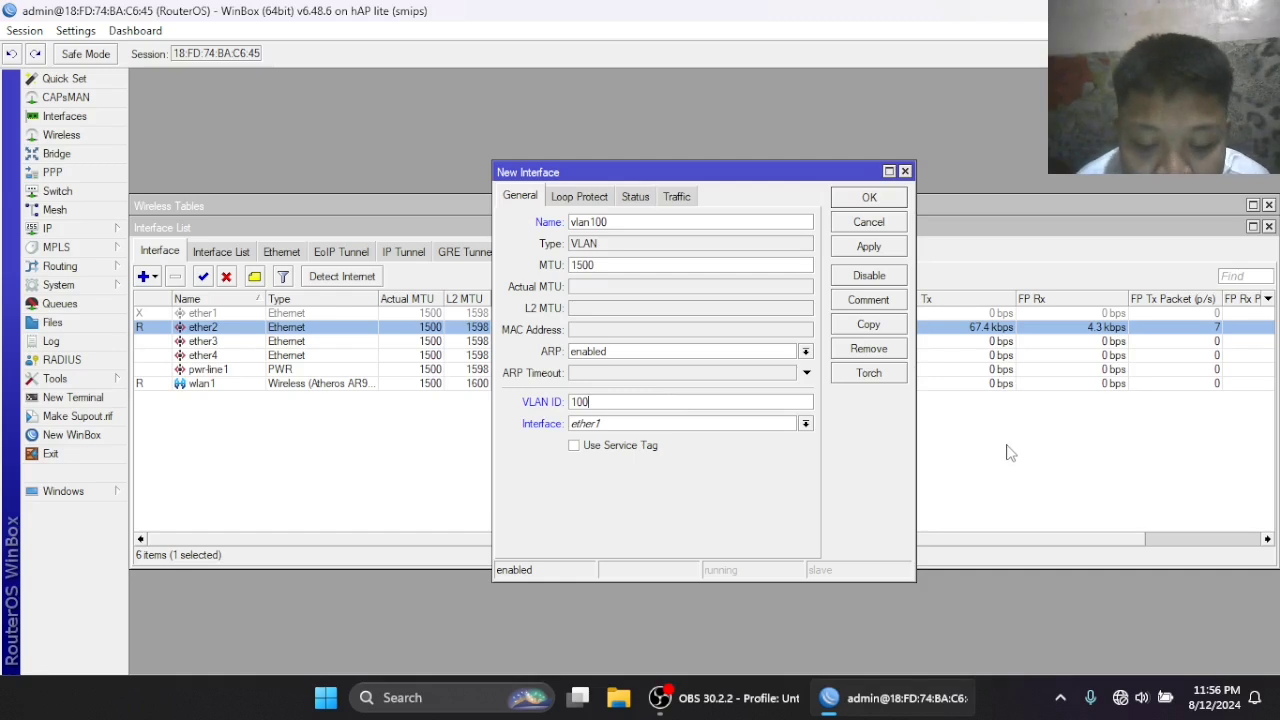
pyautogui.click(805, 424)
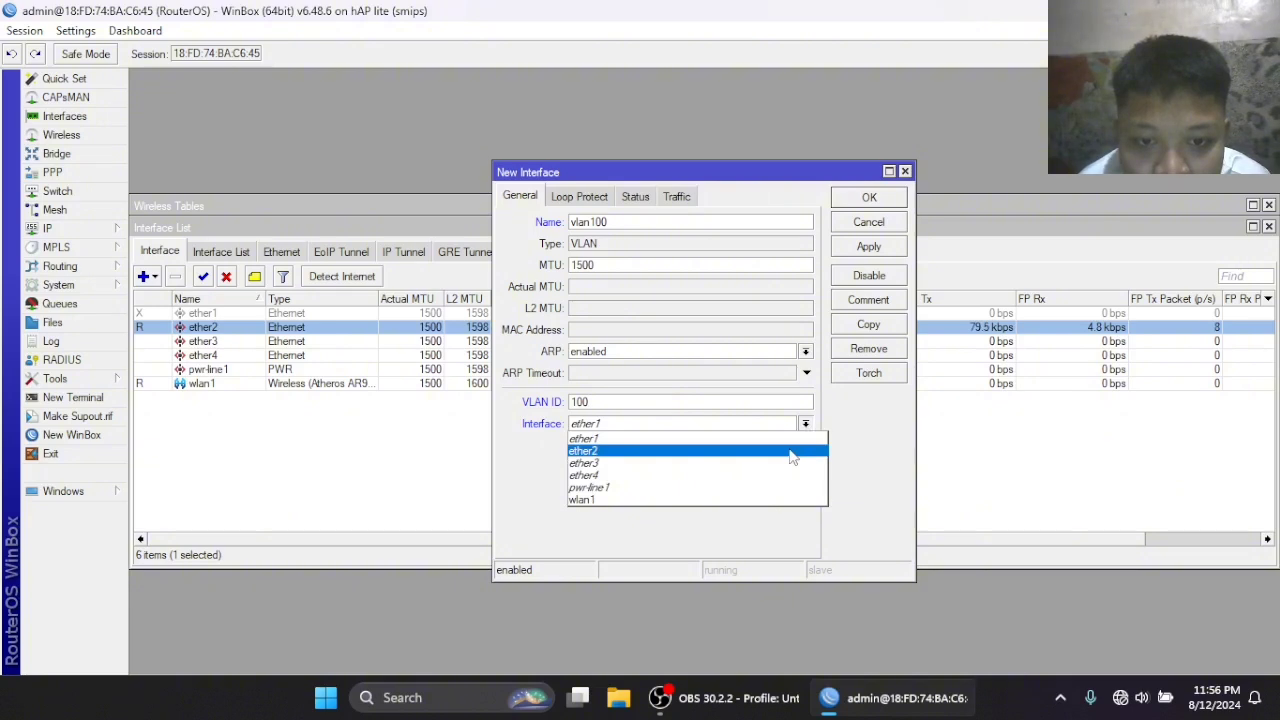
pyautogui.click(790, 456)
pyautogui.press('Return')
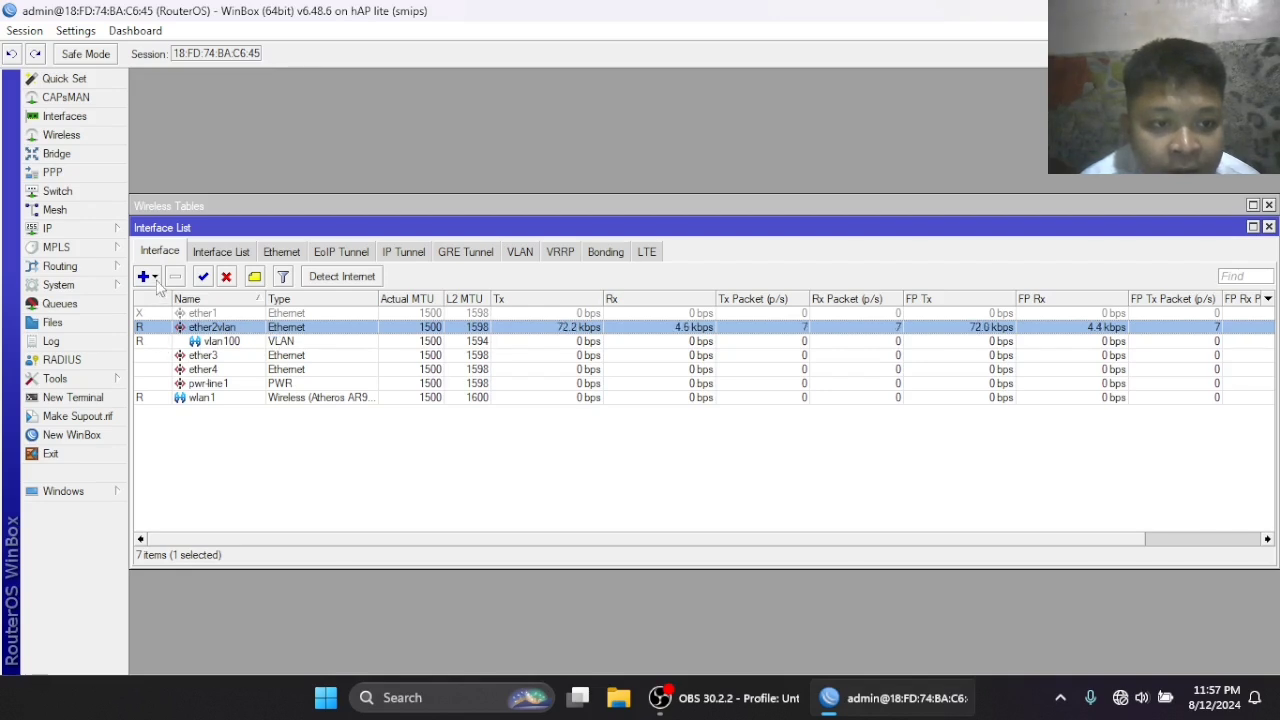
pyautogui.click(155, 280)
# - Add interface vlan200 with VLAN ID 200 on ether2vlan and save it
pyautogui.click(224, 168)
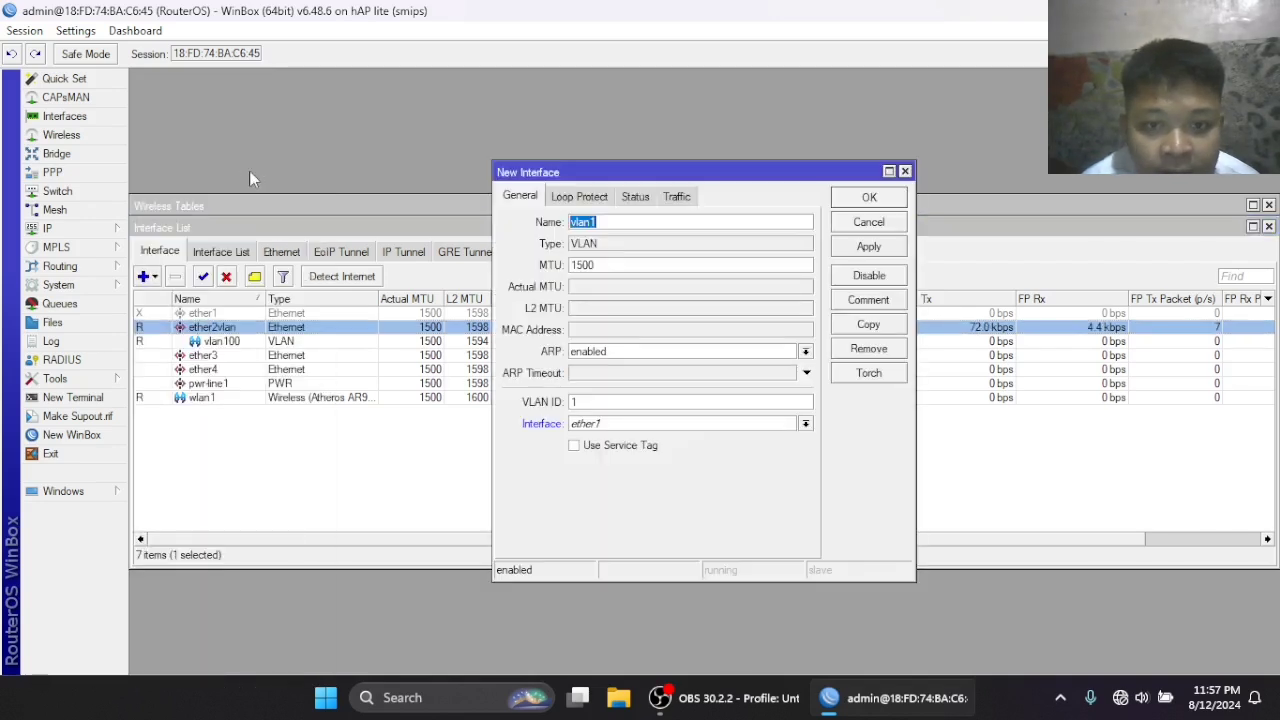
pyautogui.click(620, 222)
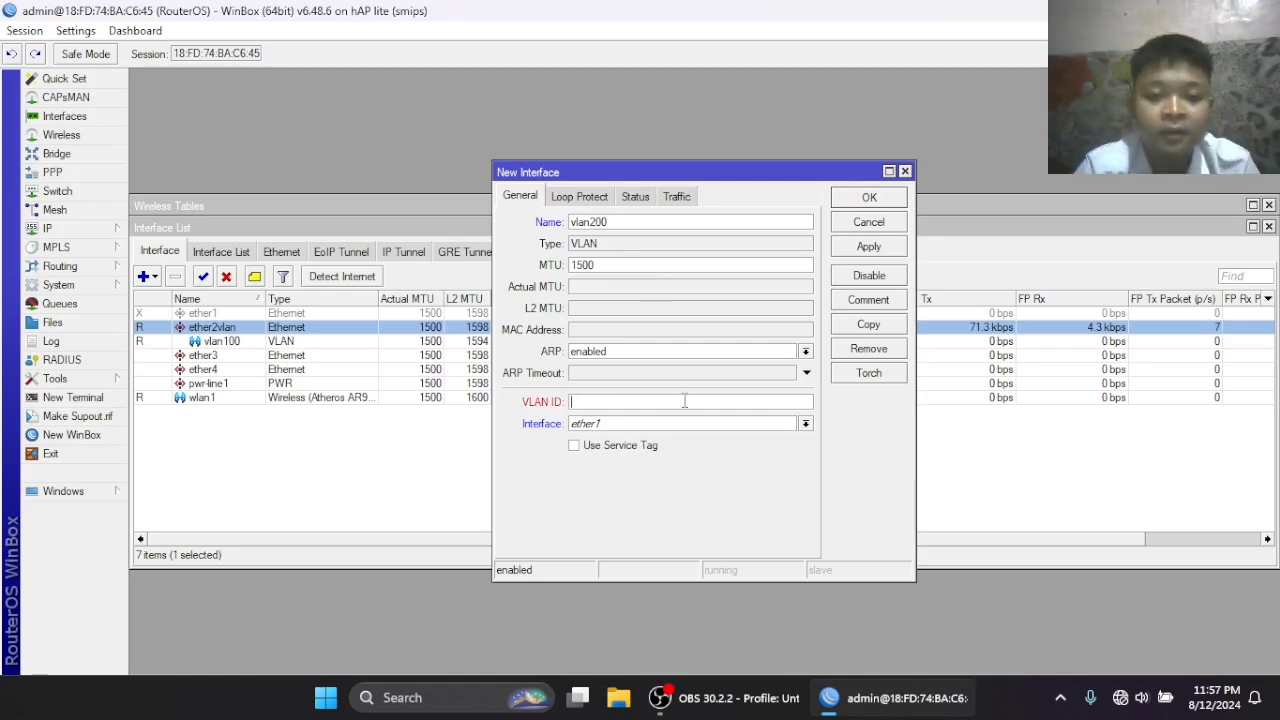
pyautogui.write('200')
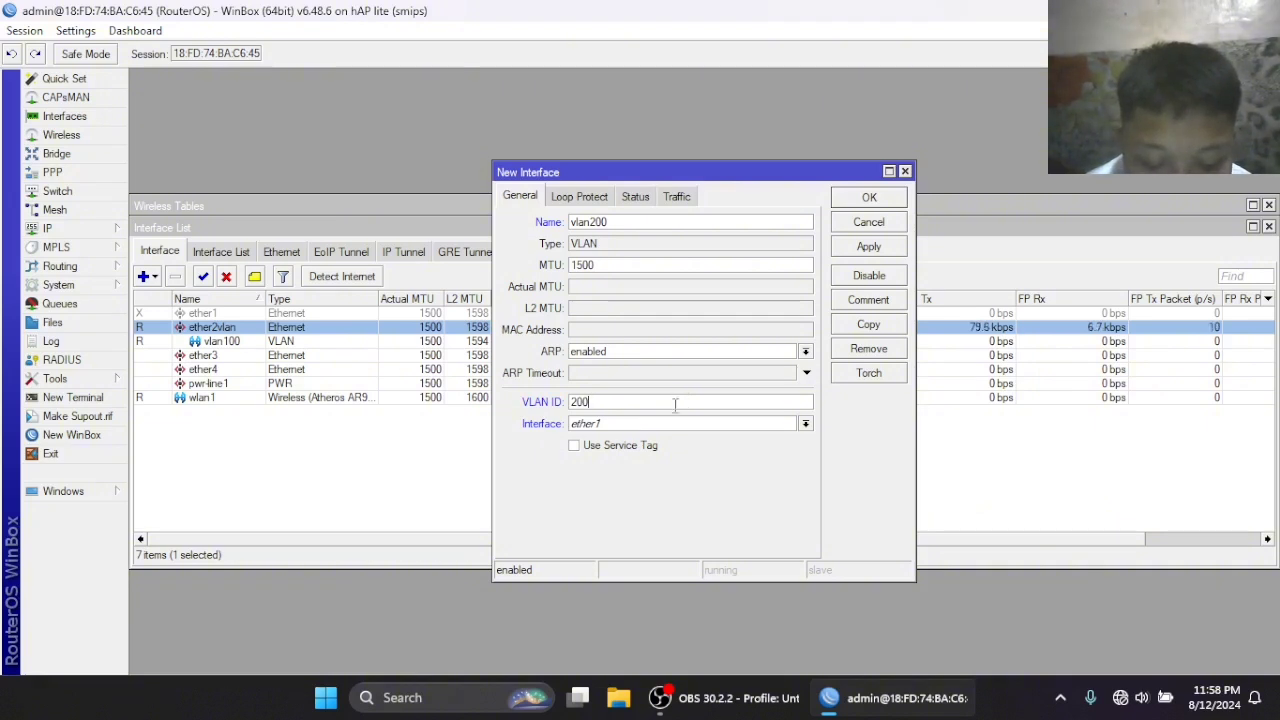
pyautogui.click(653, 428)
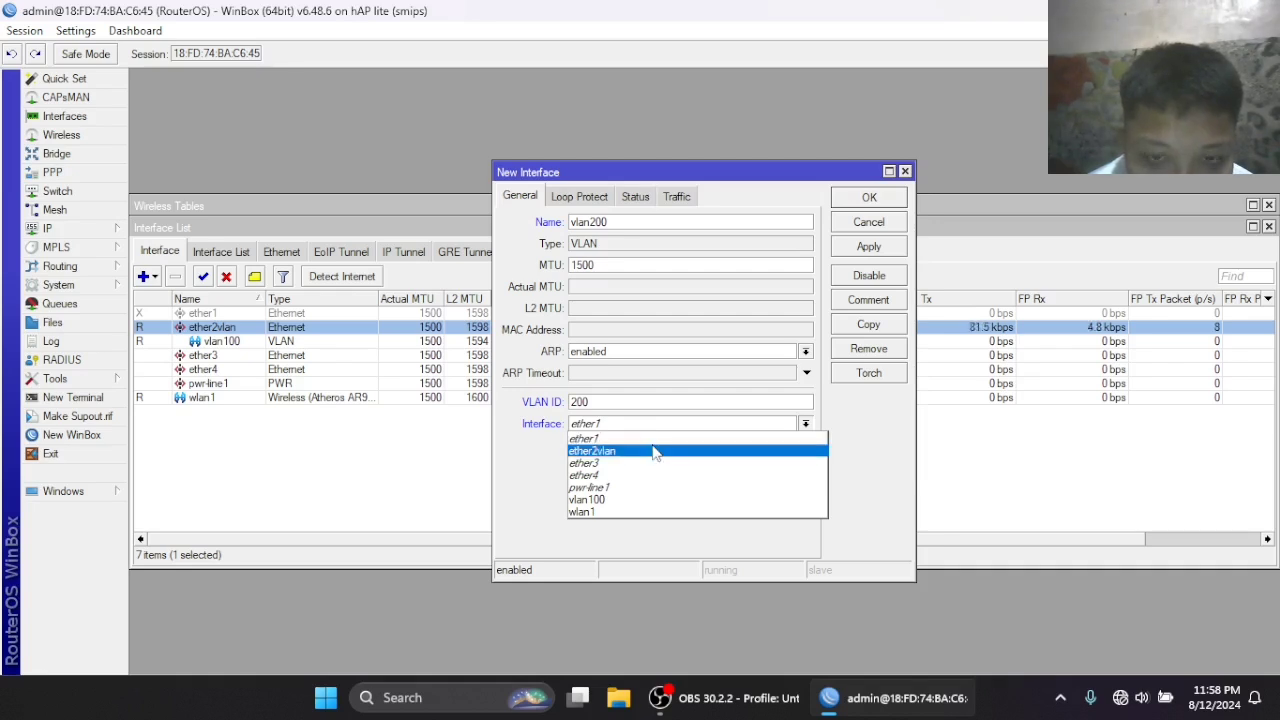
pyautogui.click(655, 451)
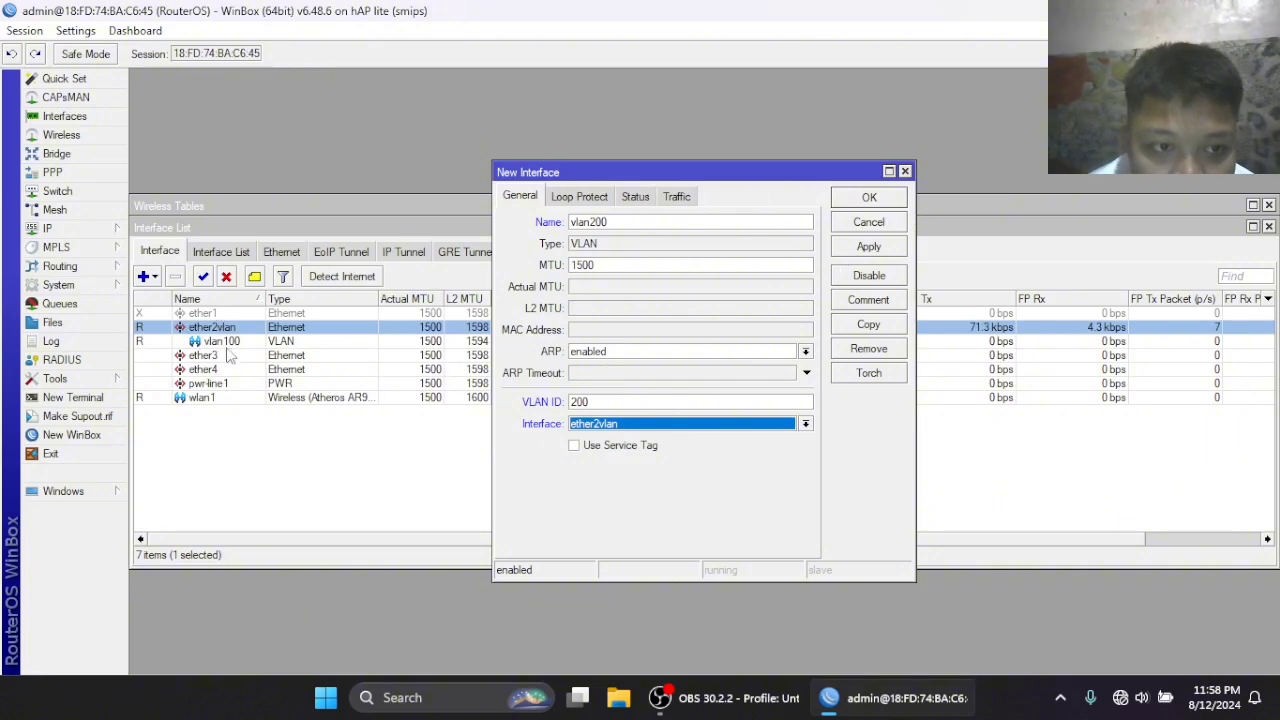
pyautogui.click(856, 250)
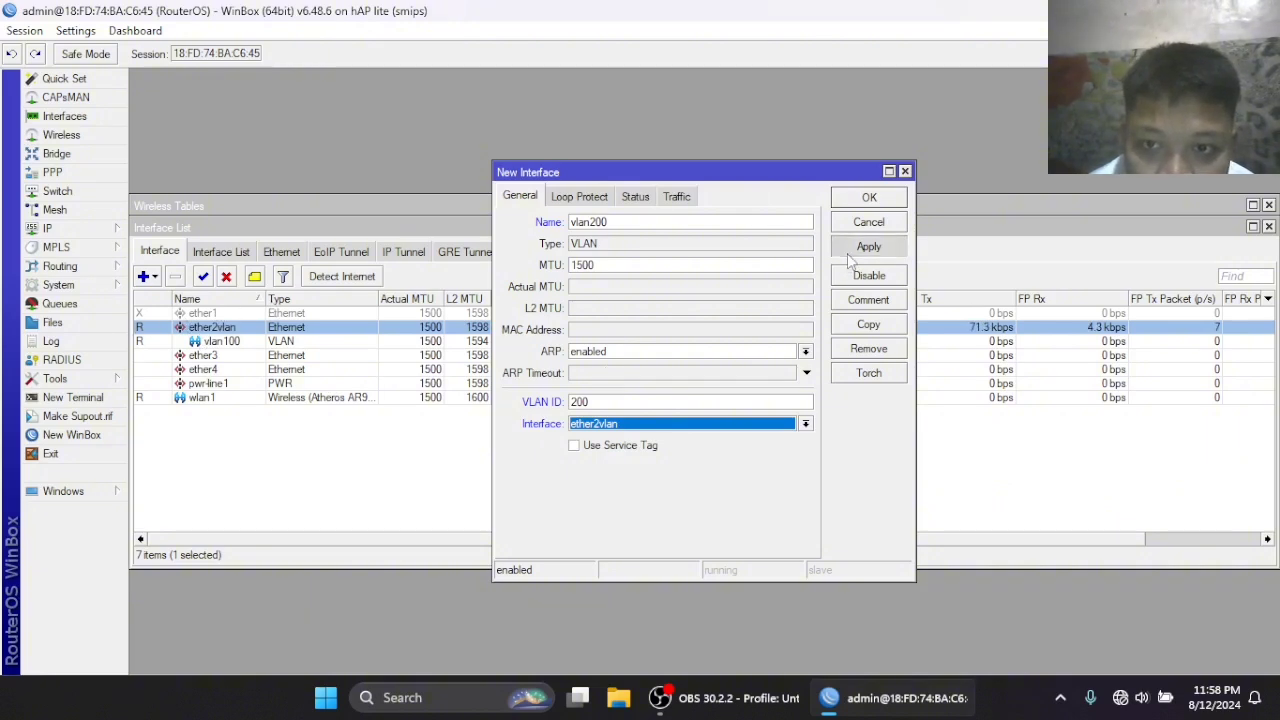
pyautogui.click(866, 199)
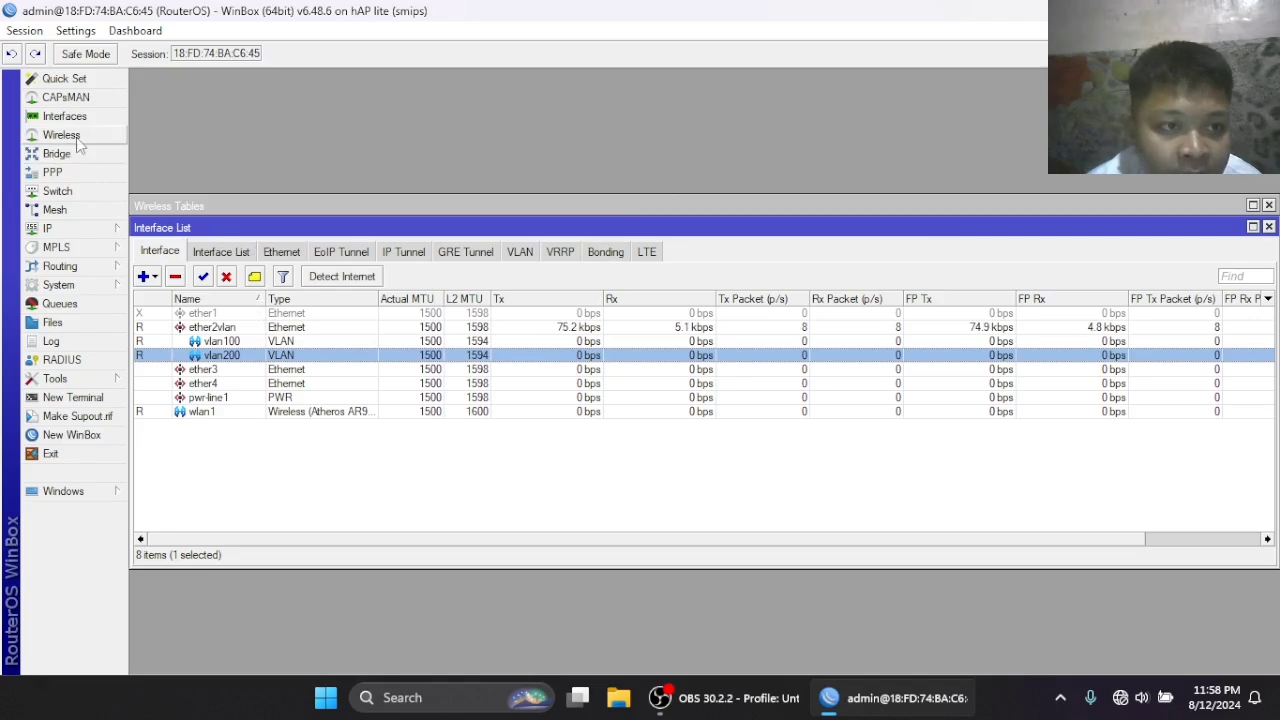
# - Add a firewall NAT rule with action masquerade and out-interface wlan1
pyautogui.click(82, 229)
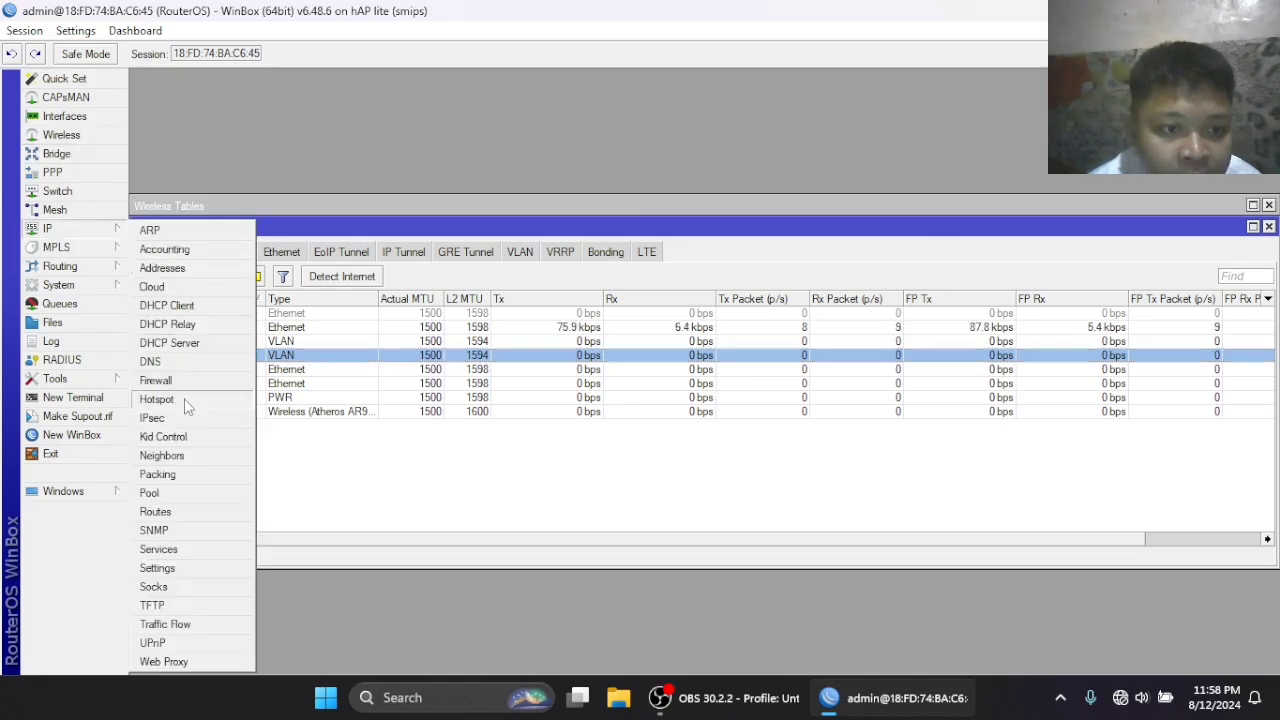
pyautogui.click(160, 381)
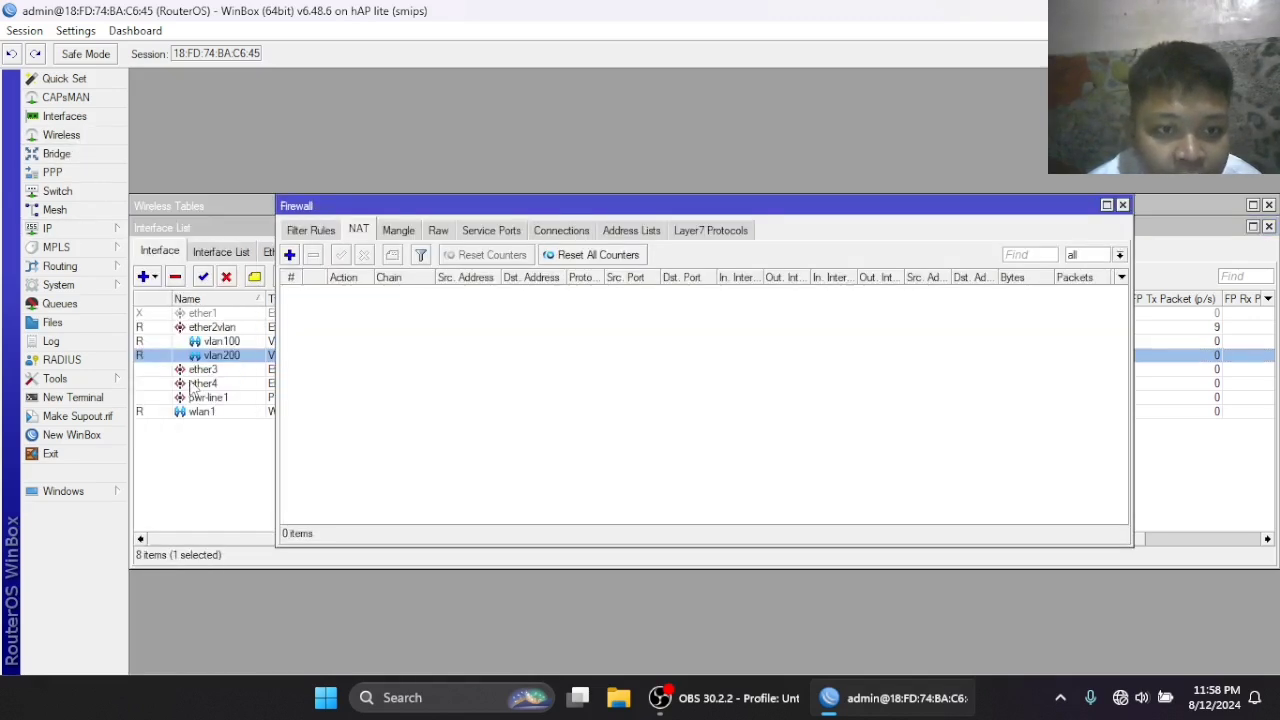
pyautogui.click(290, 256)
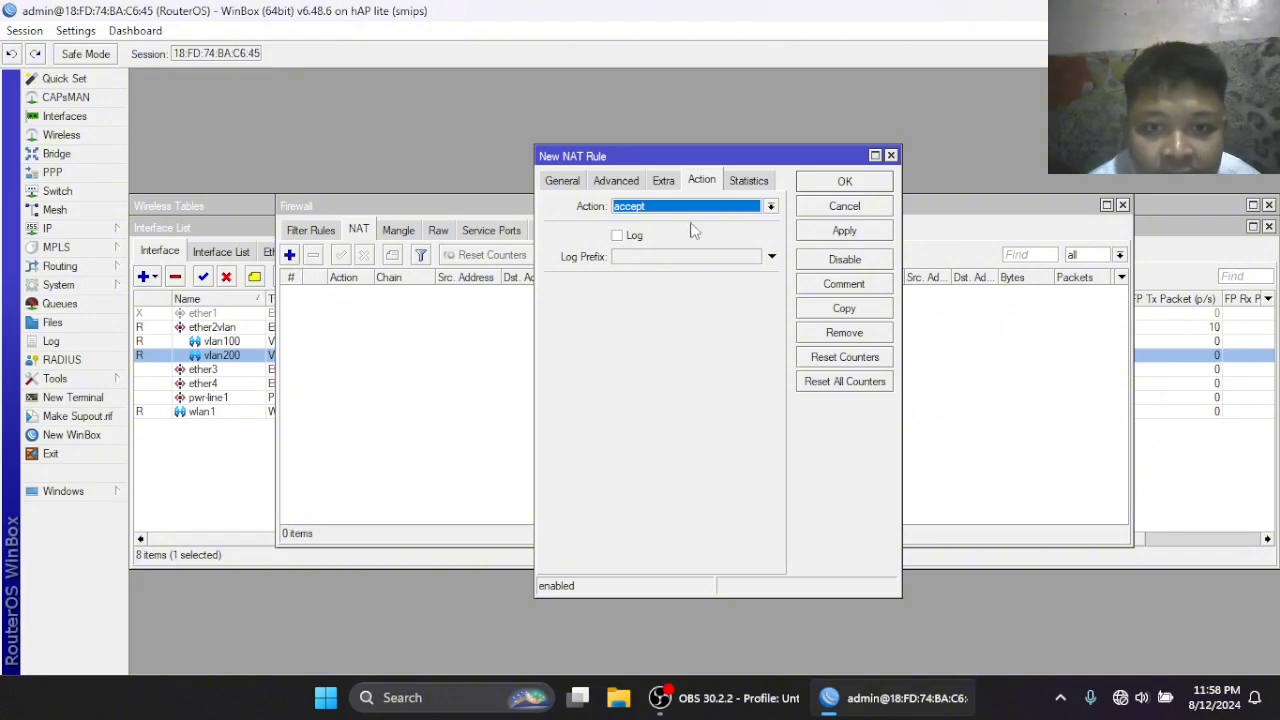
pyautogui.click(770, 206)
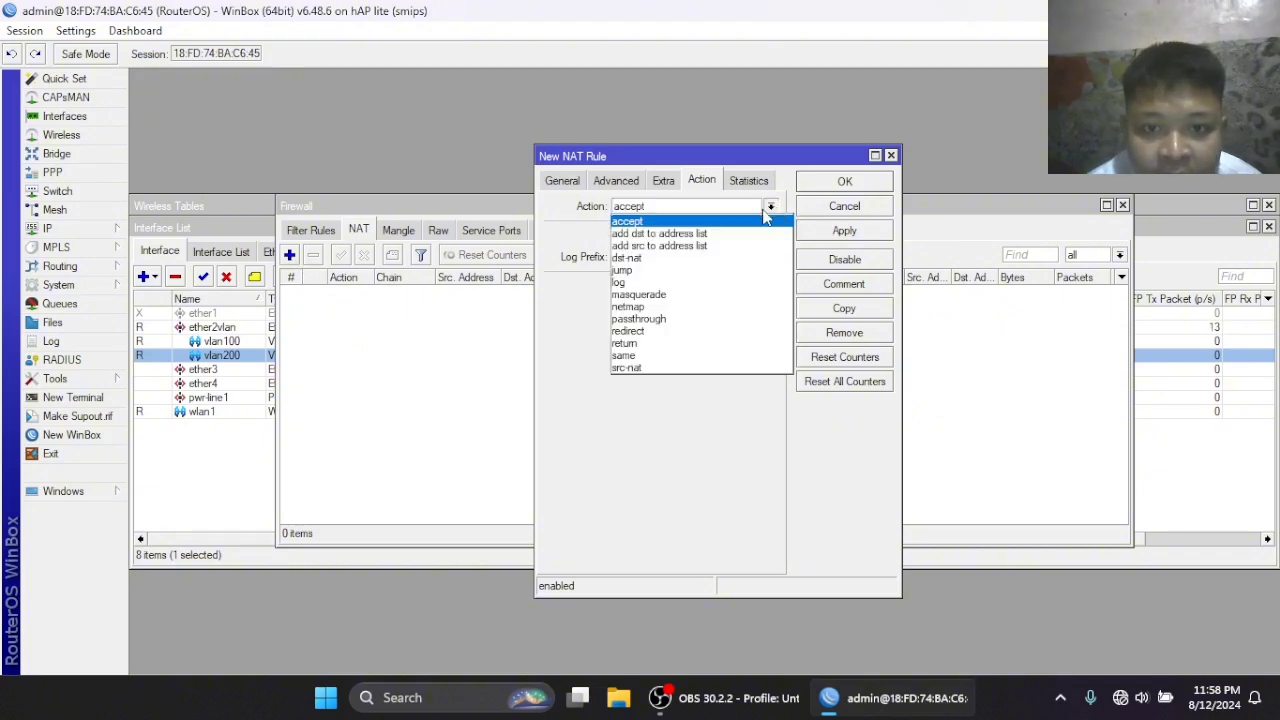
pyautogui.click(697, 292)
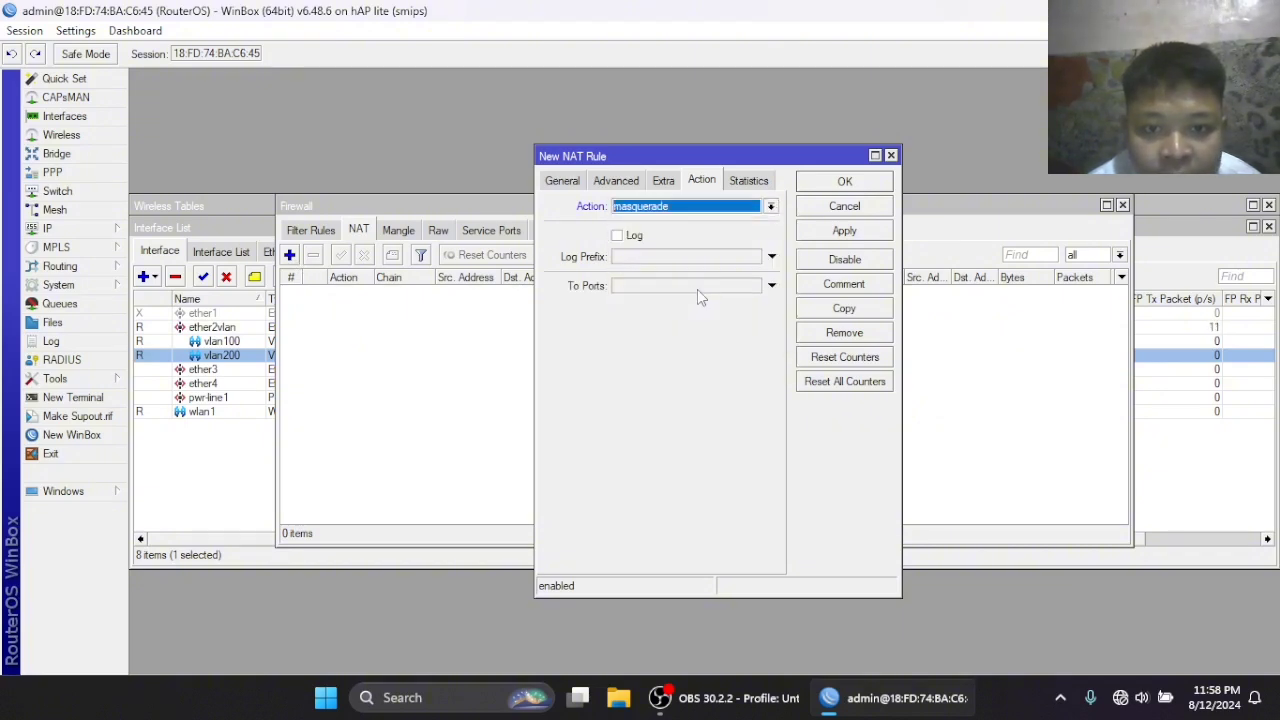
pyautogui.click(550, 186)
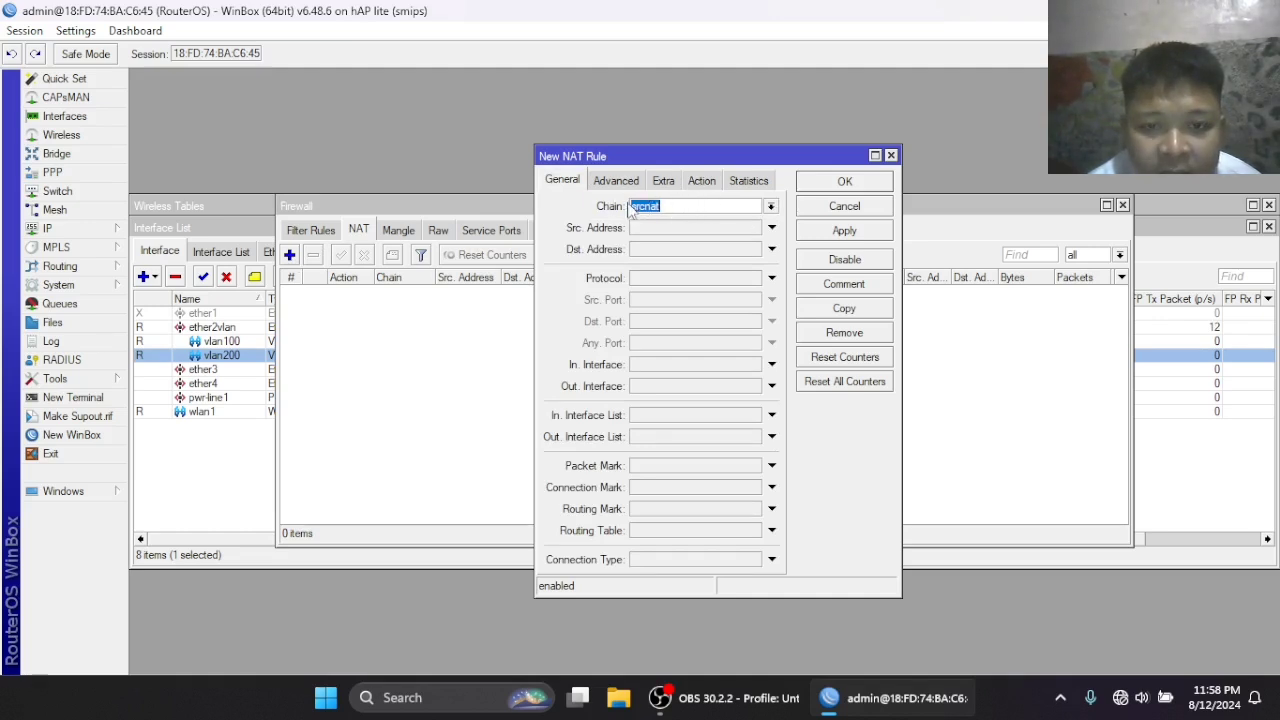
pyautogui.click(771, 386)
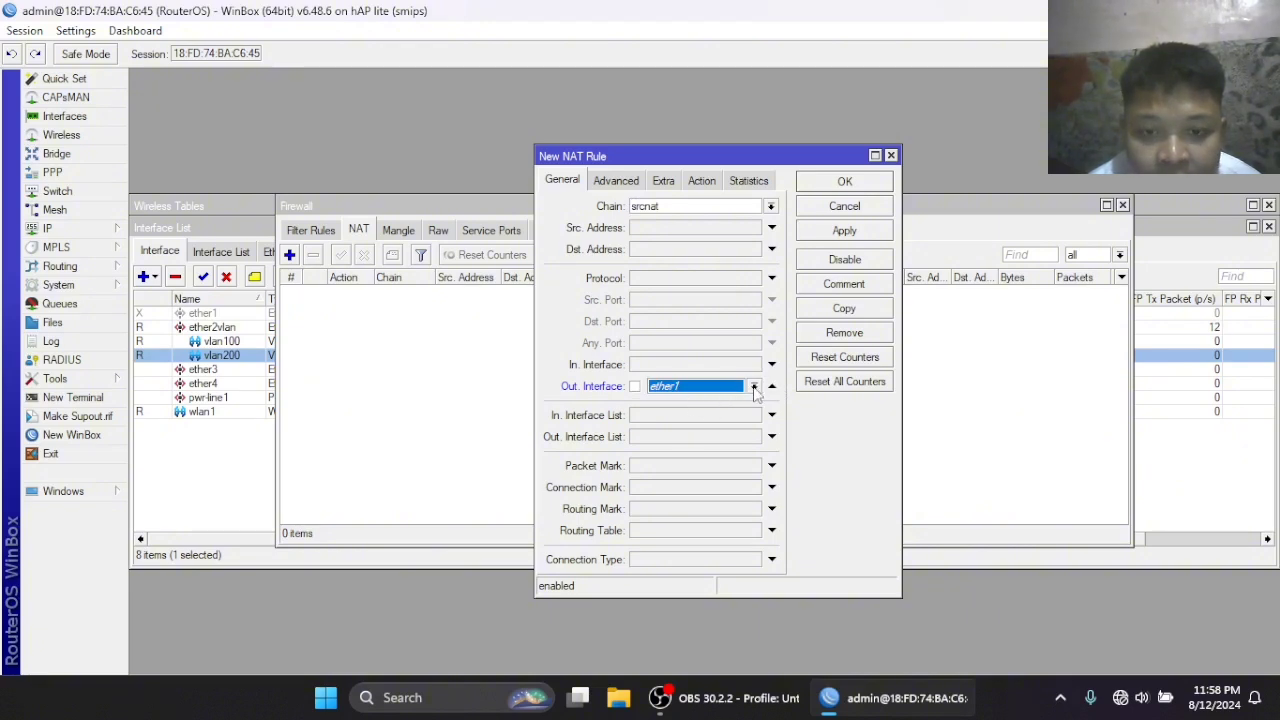
pyautogui.click(754, 388)
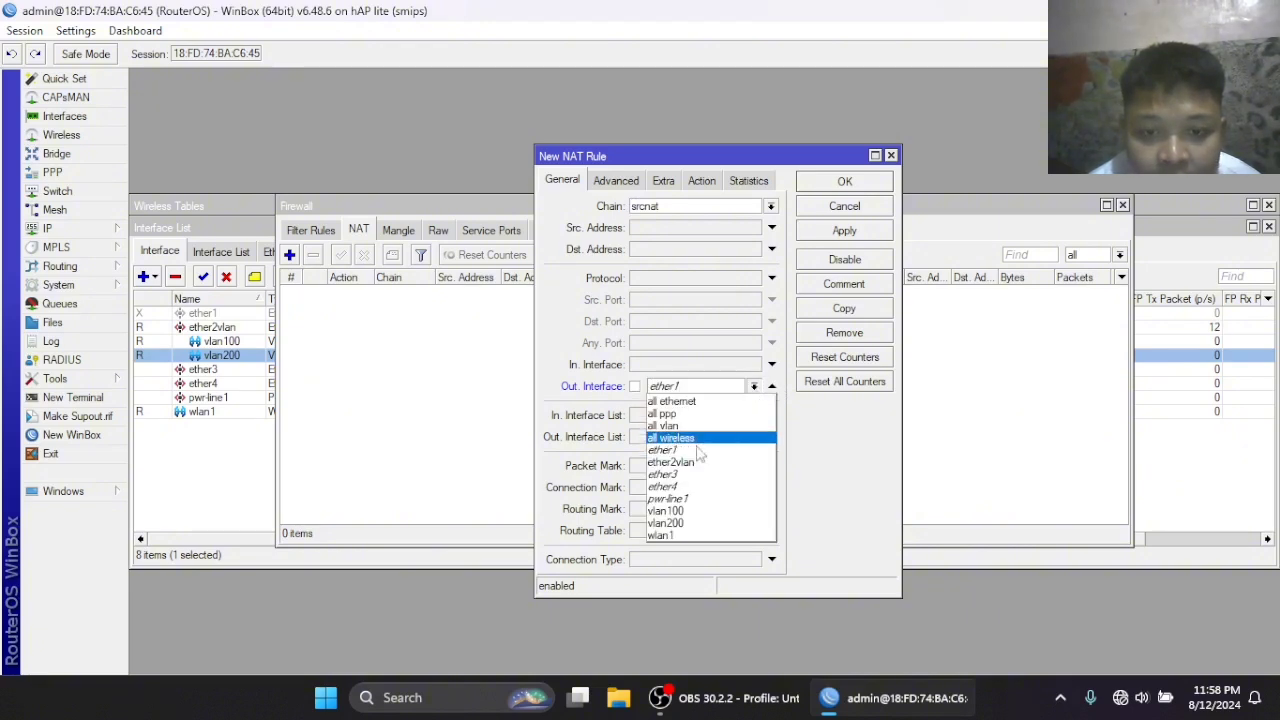
pyautogui.click(684, 535)
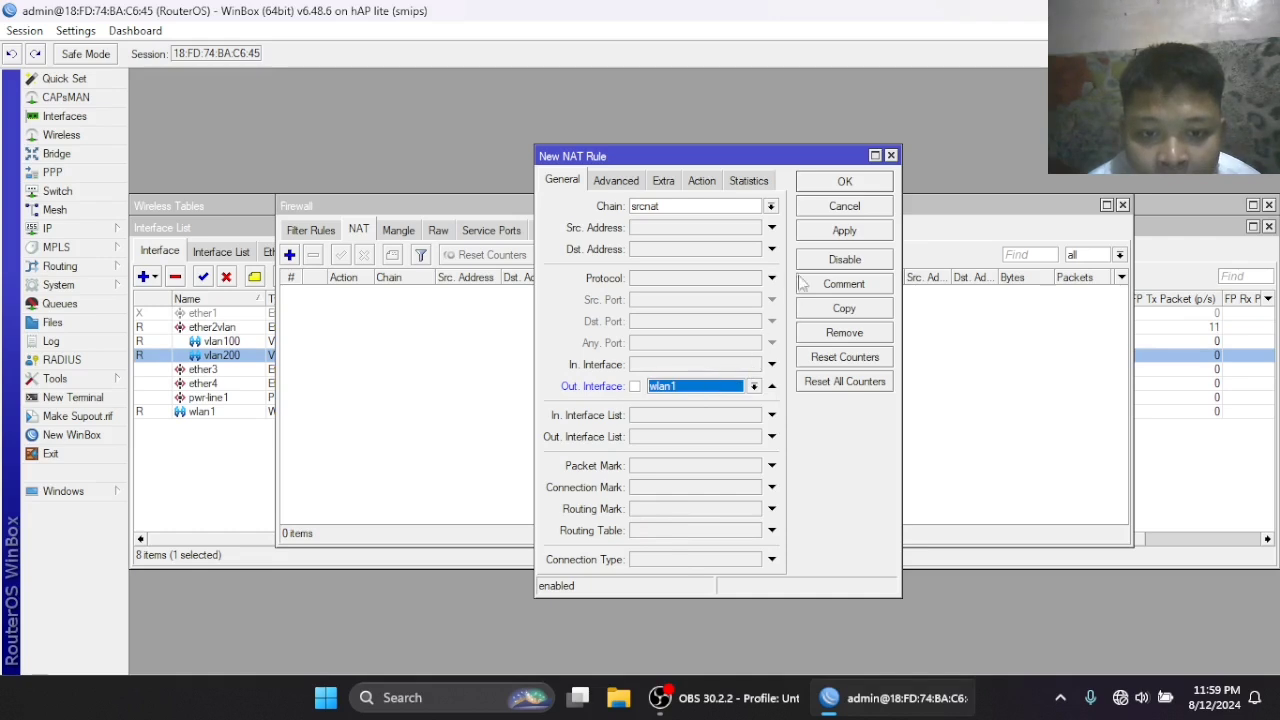
pyautogui.click(830, 231)
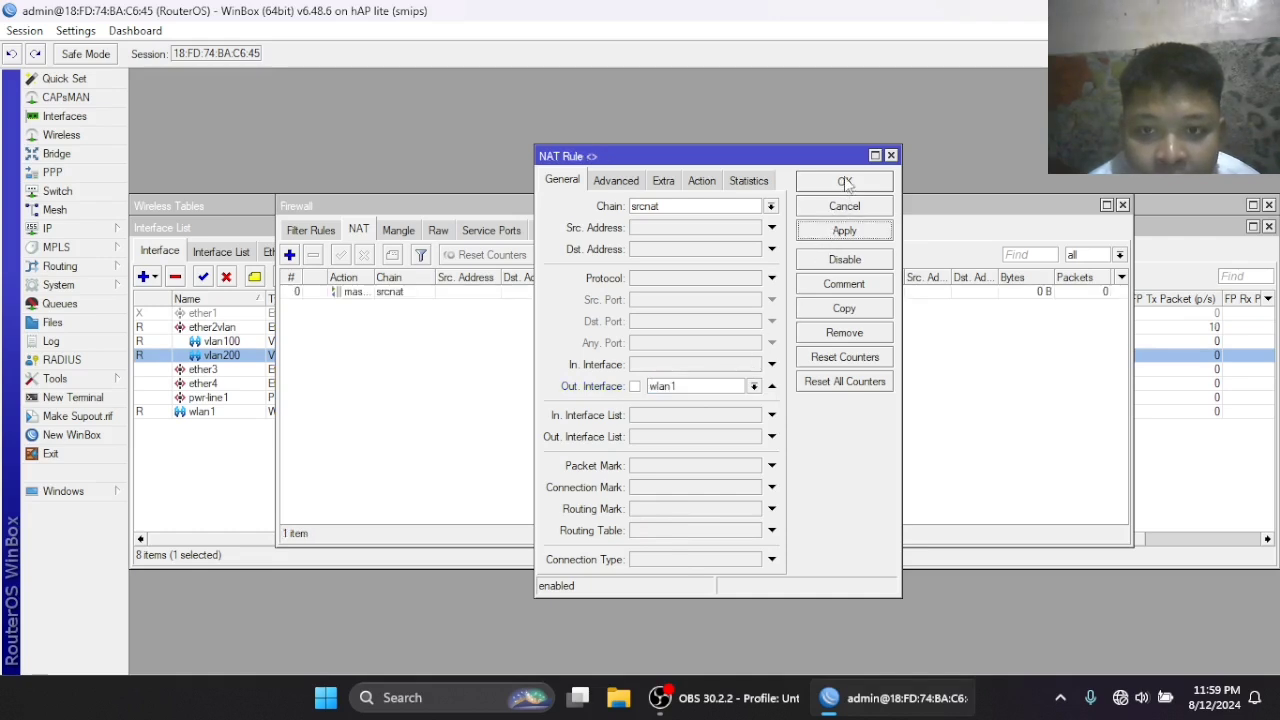
pyautogui.click(844, 179)
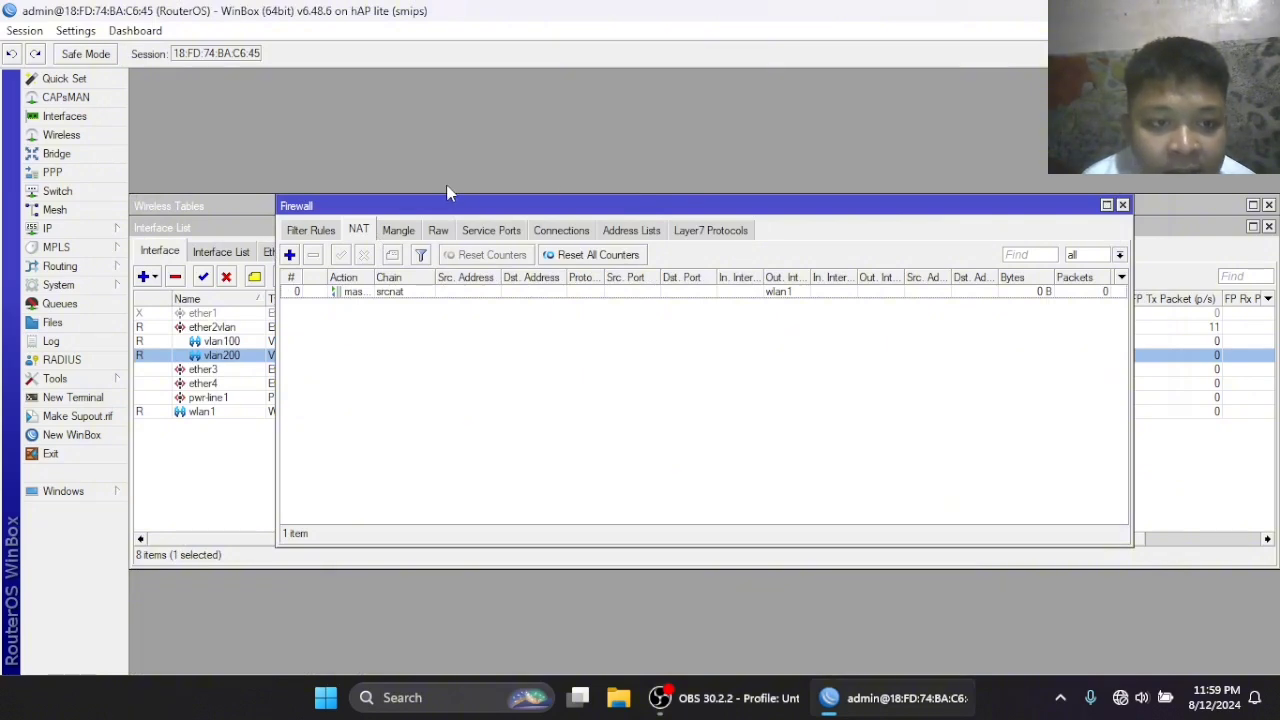
# - Add IP address 100.100.100.1/25 on vlan100
pyautogui.click(110, 232)
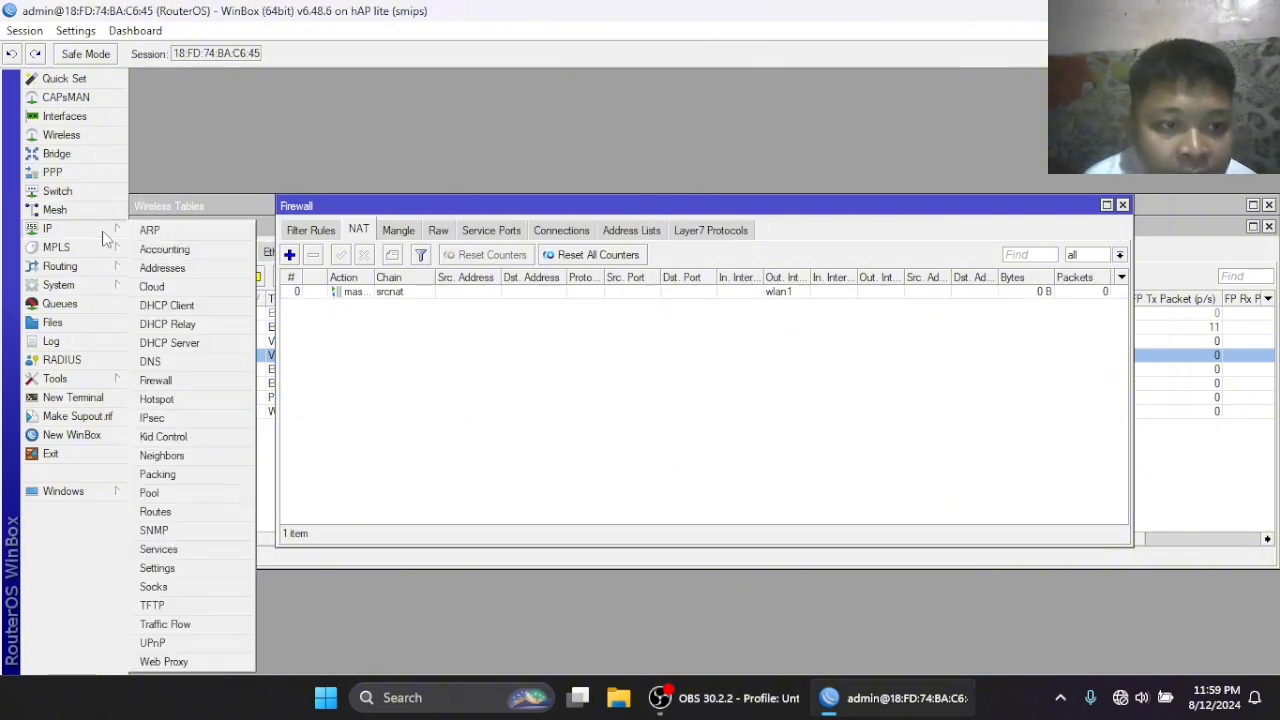
pyautogui.click(193, 267)
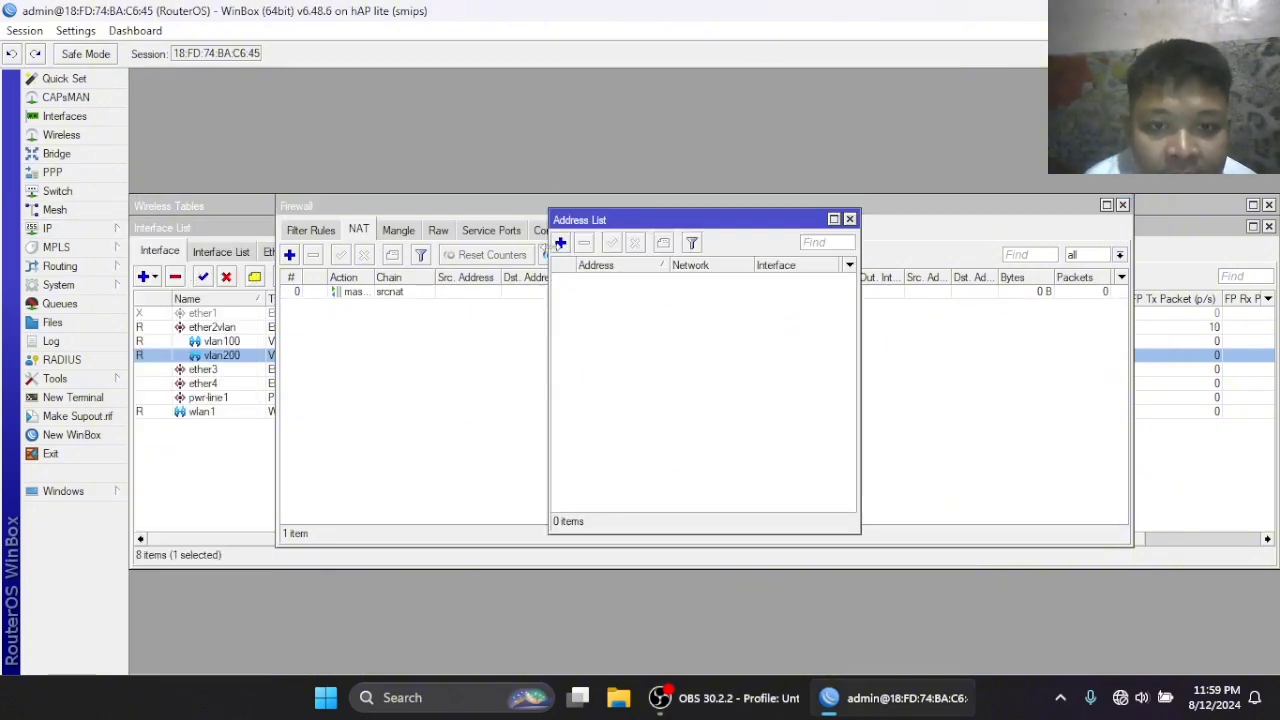
pyautogui.click(560, 243)
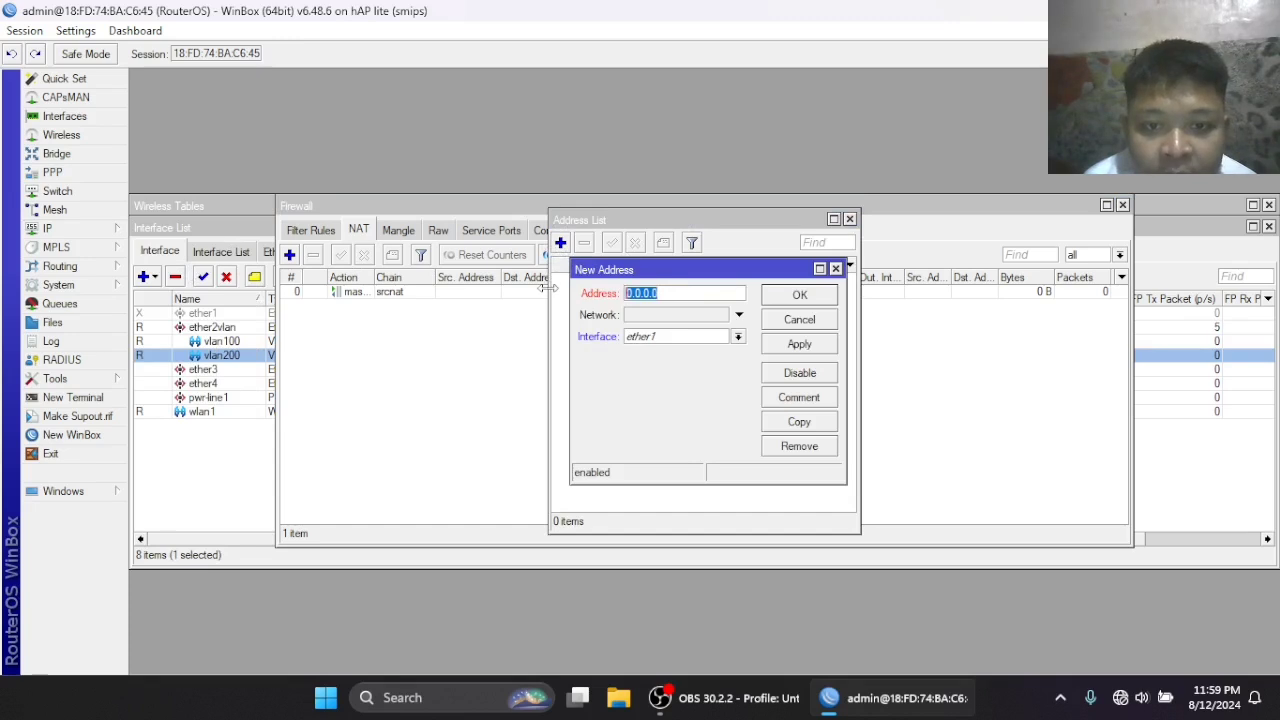
pyautogui.press('BackSpace')
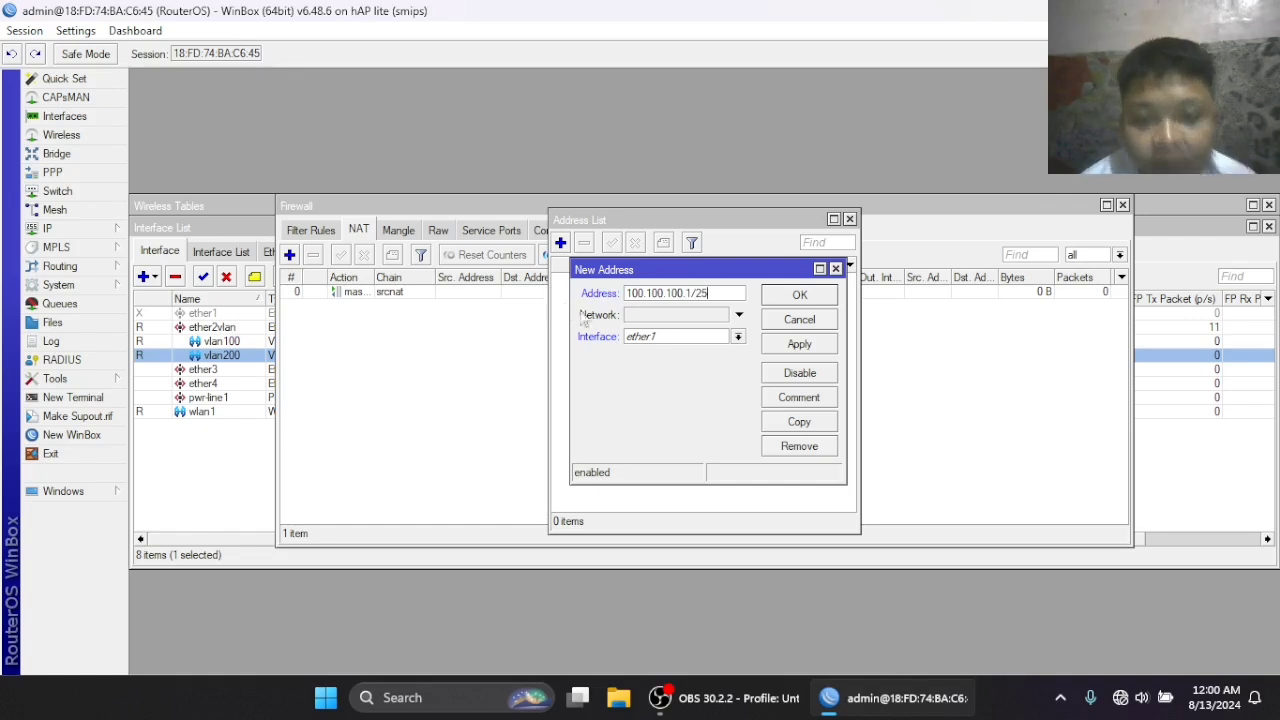
pyautogui.click(738, 338)
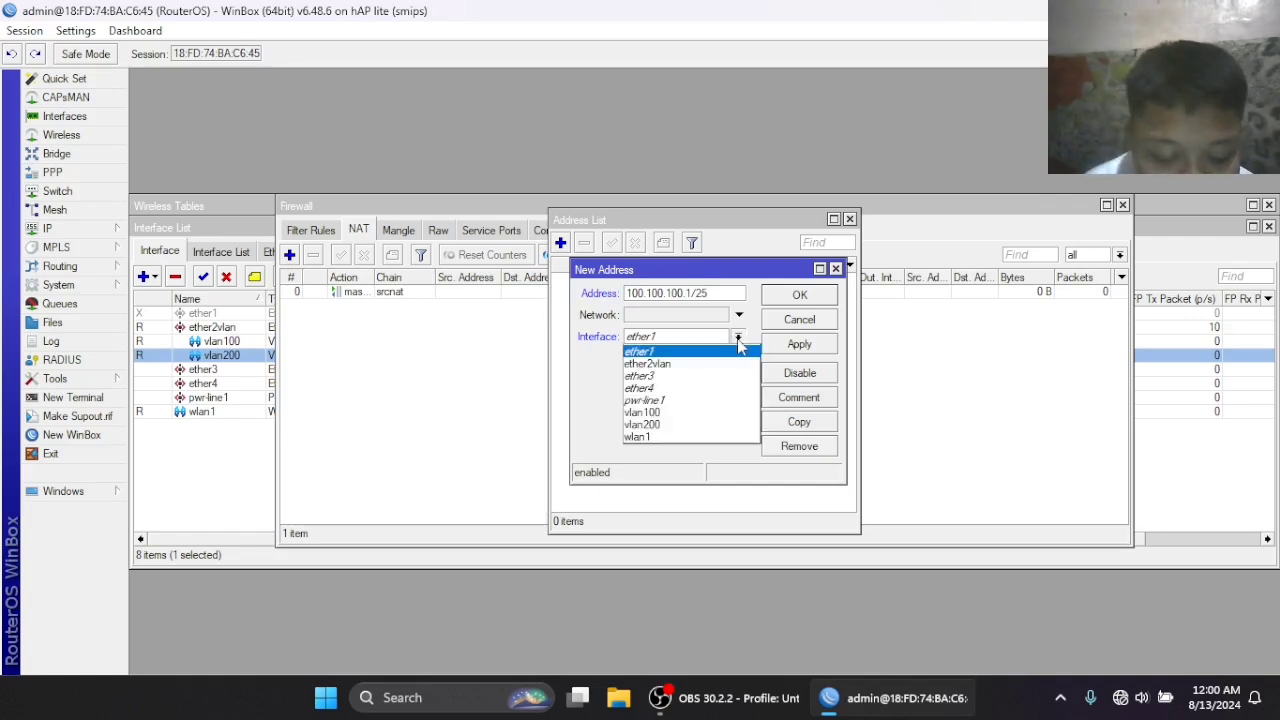
pyautogui.click(699, 413)
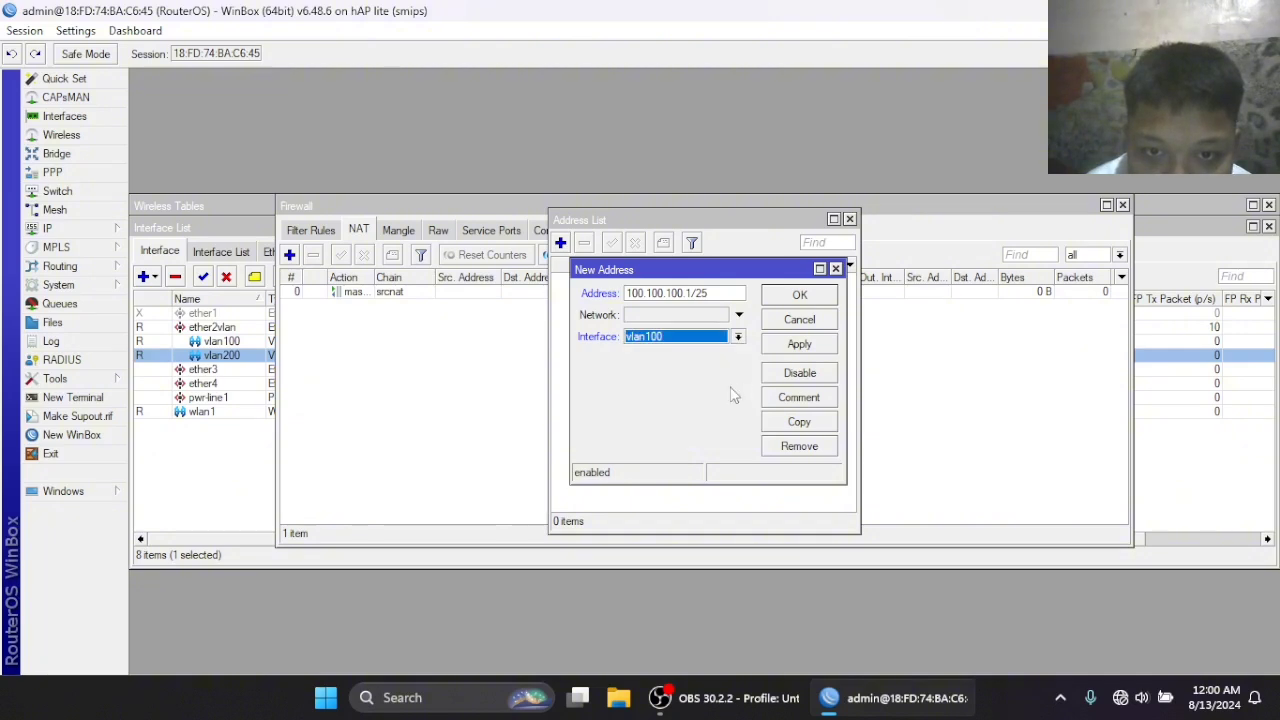
pyautogui.click(805, 345)
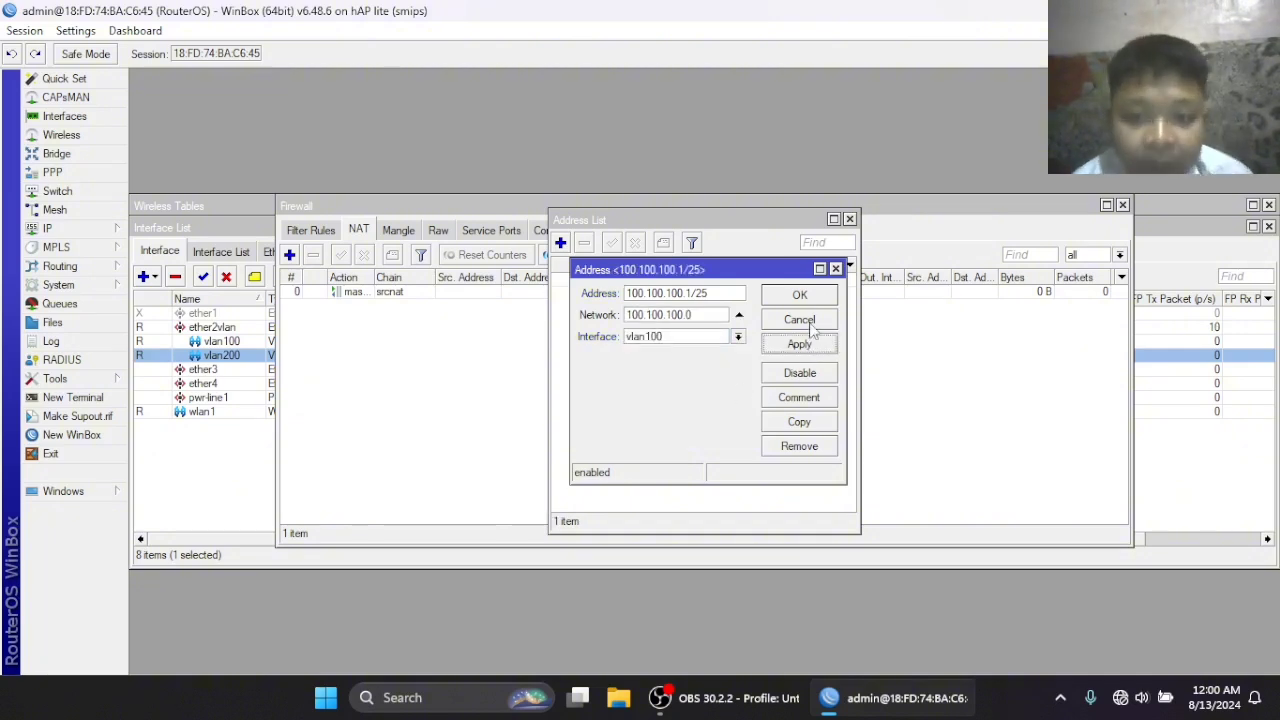
pyautogui.click(816, 297)
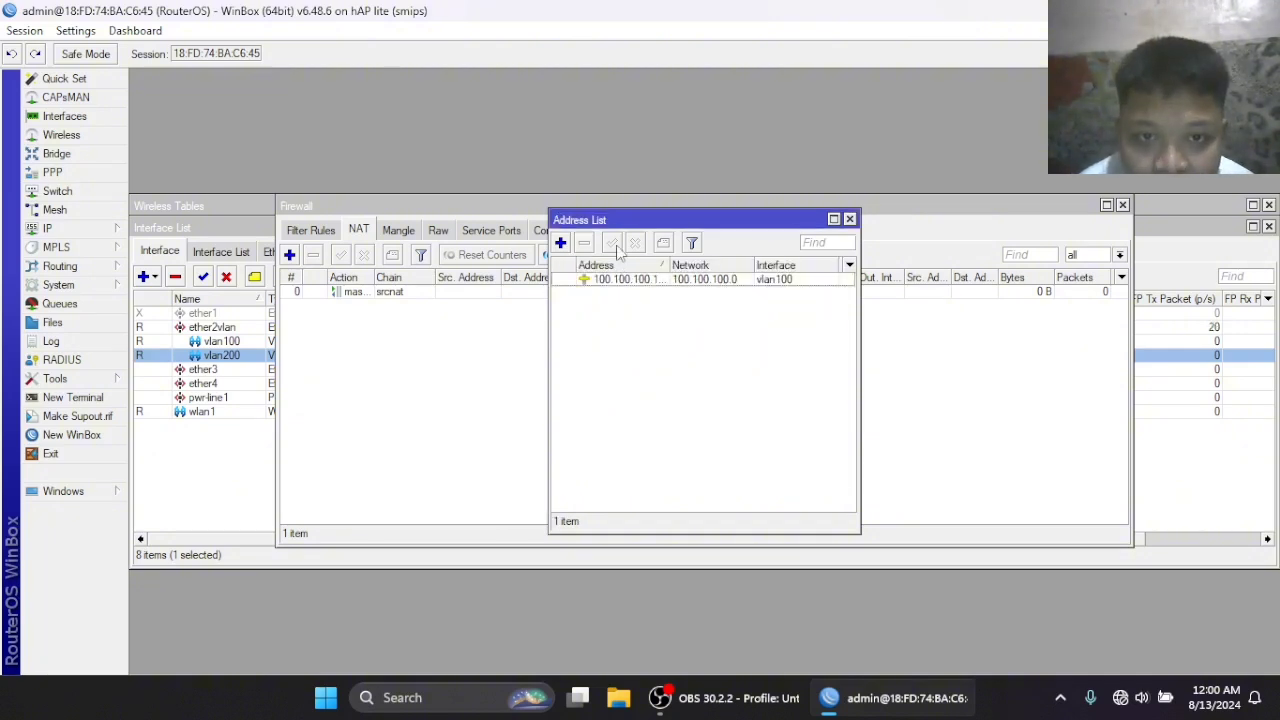
# - Add IP address 200.200.200.1/26 on vlan200
pyautogui.click(562, 245)
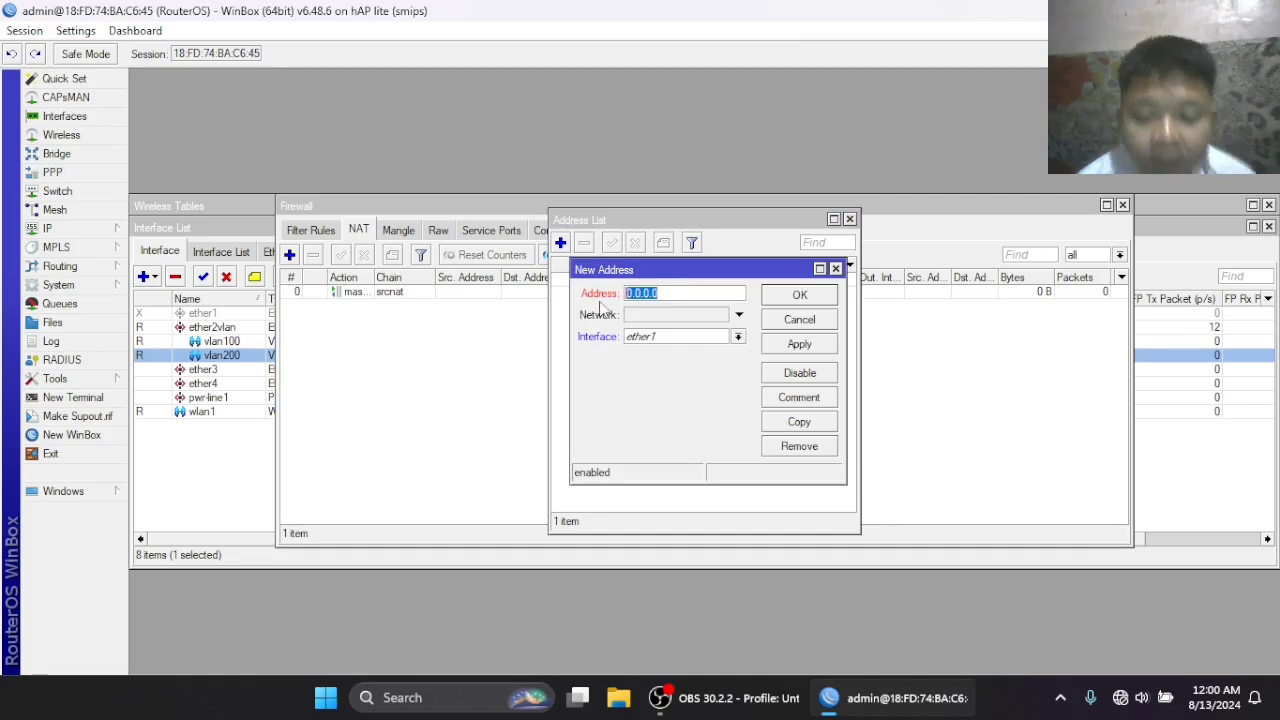
pyautogui.press('BackSpace')
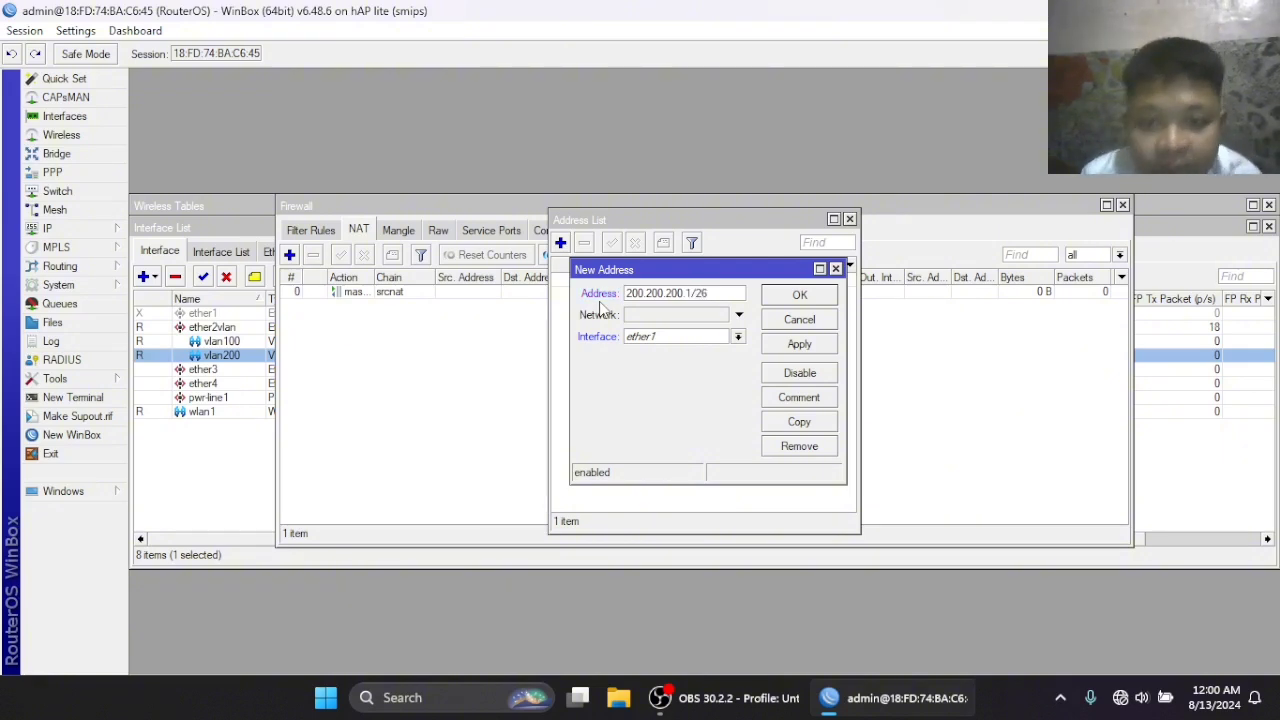
pyautogui.click(738, 337)
pyautogui.click(703, 428)
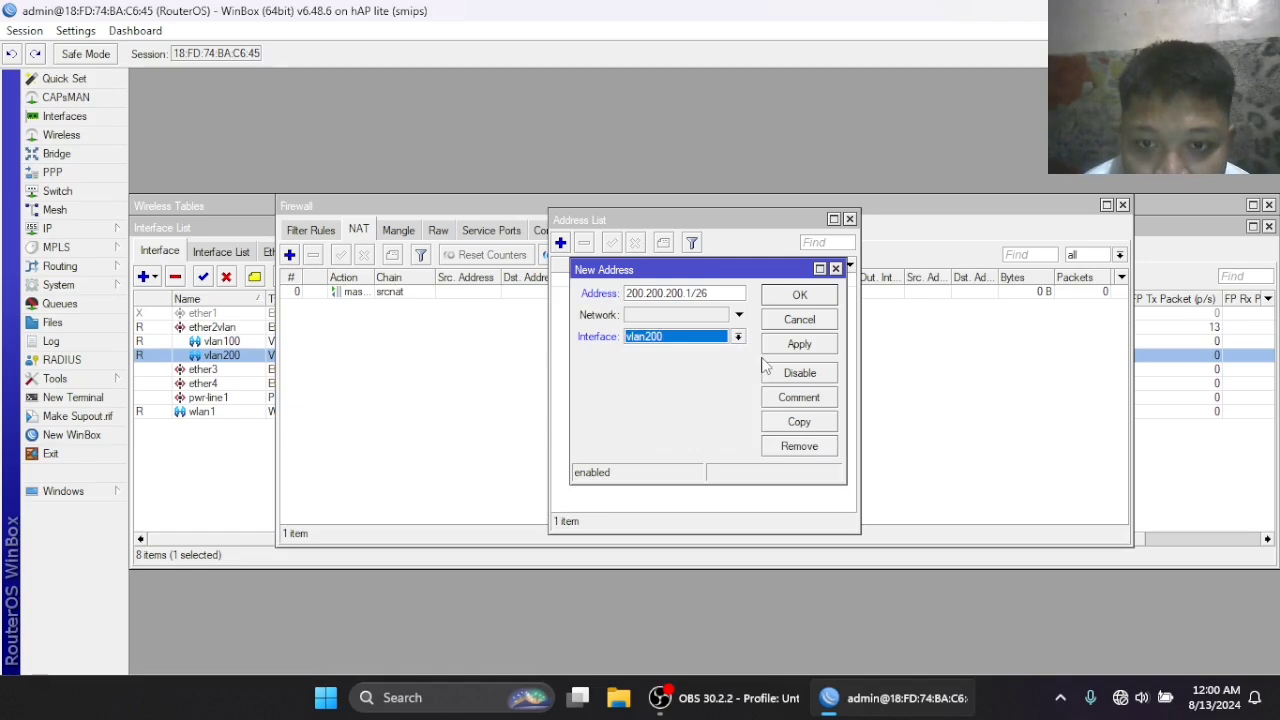
pyautogui.click(820, 344)
pyautogui.click(823, 300)
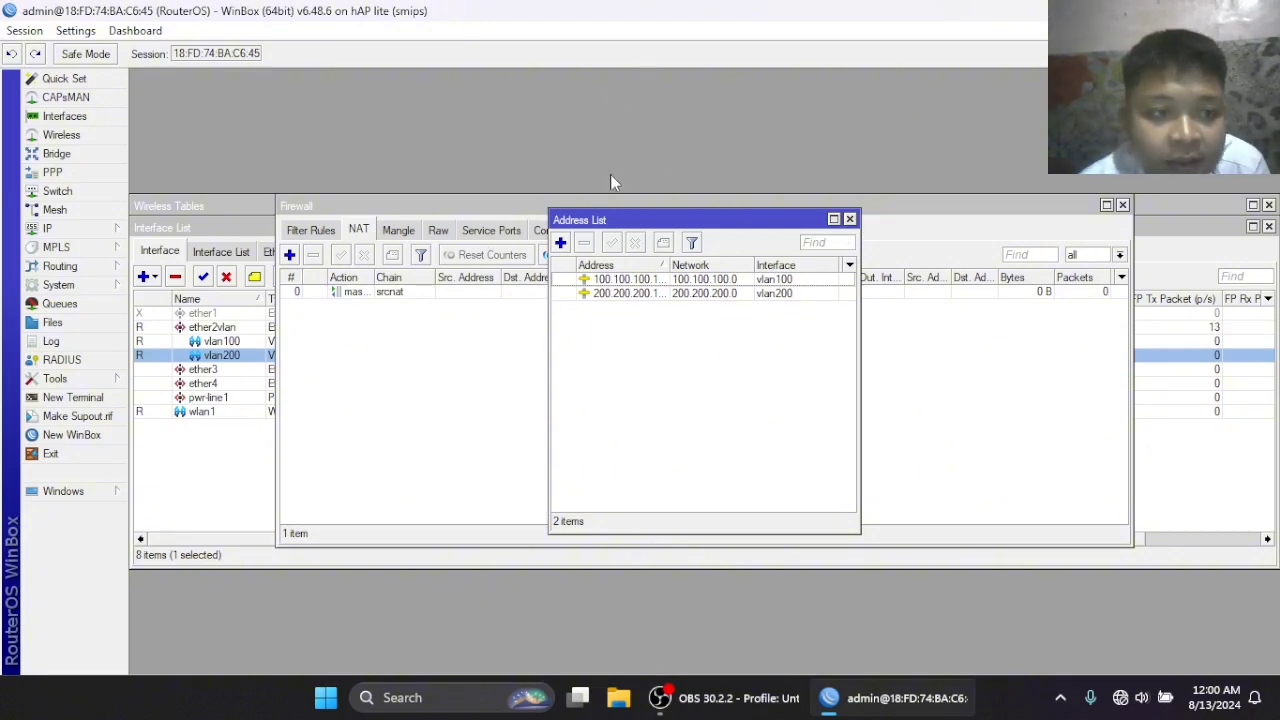
# - Set the router's DNS server to 8.8.8.8 and allow remote requests
pyautogui.click(68, 230)
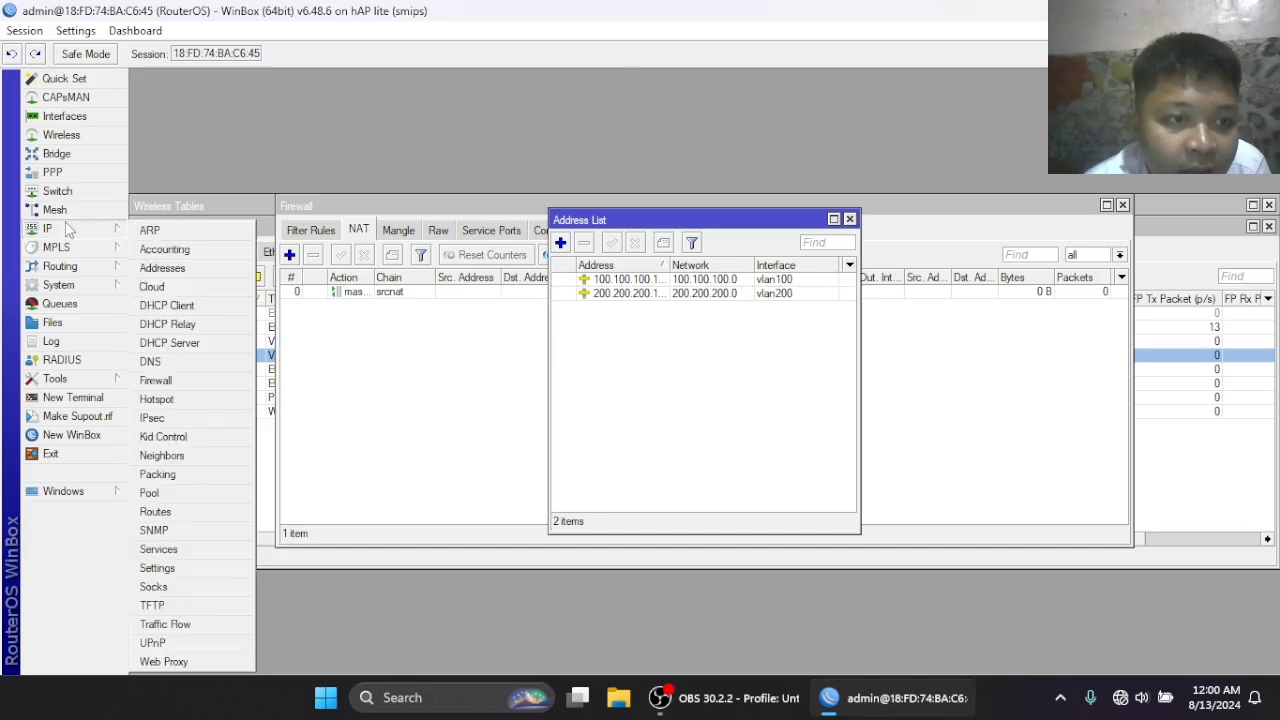
pyautogui.click(150, 362)
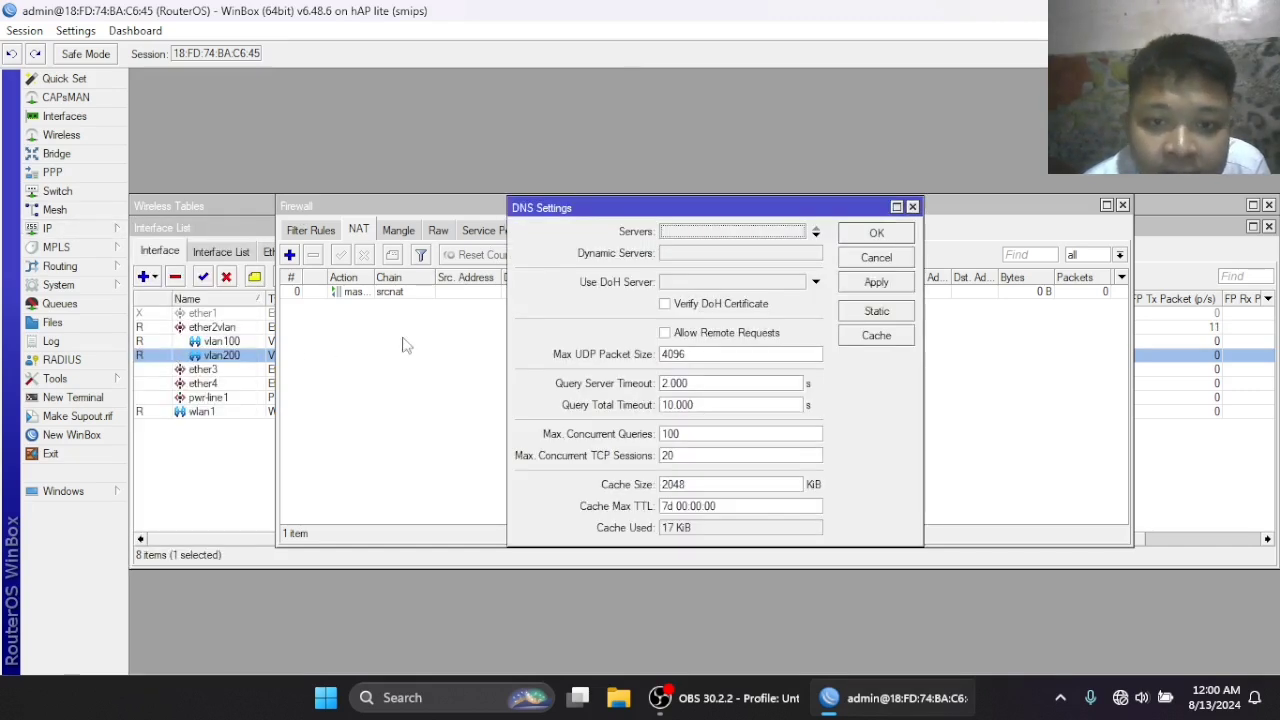
pyautogui.click(815, 240)
pyautogui.click(757, 231)
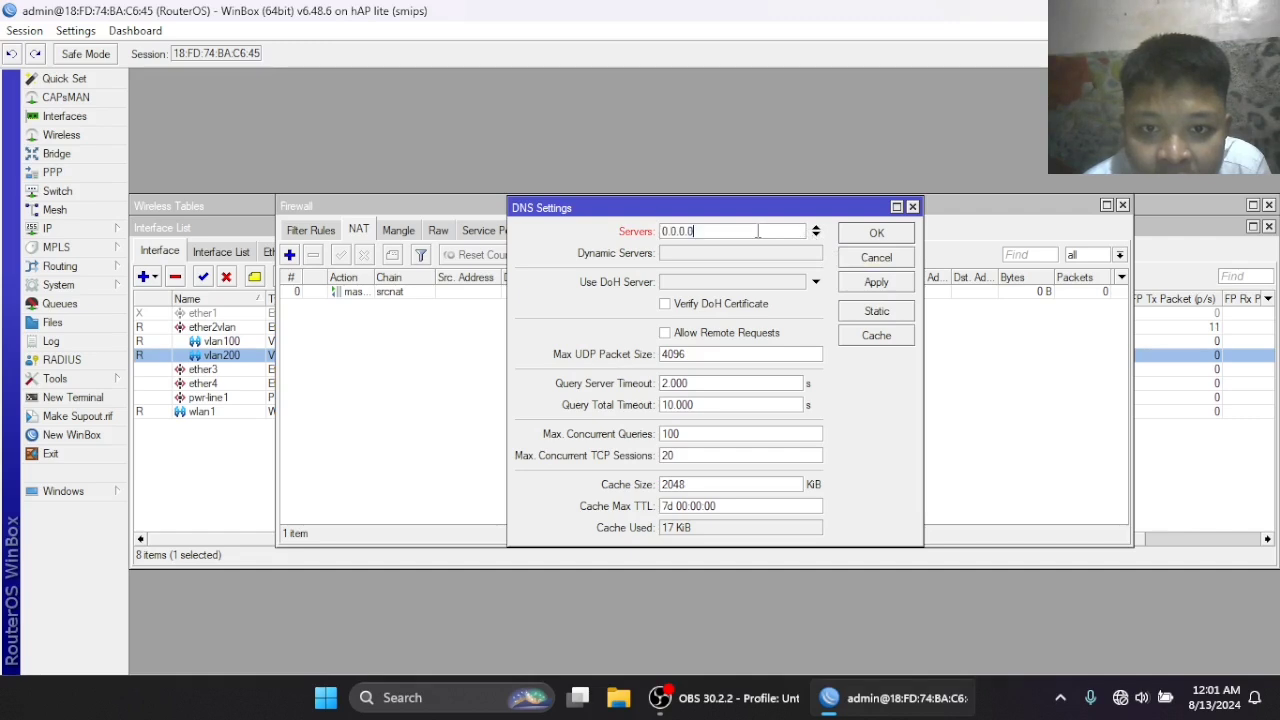
pyautogui.doubleClick(757, 231)
pyautogui.press('BackSpace')
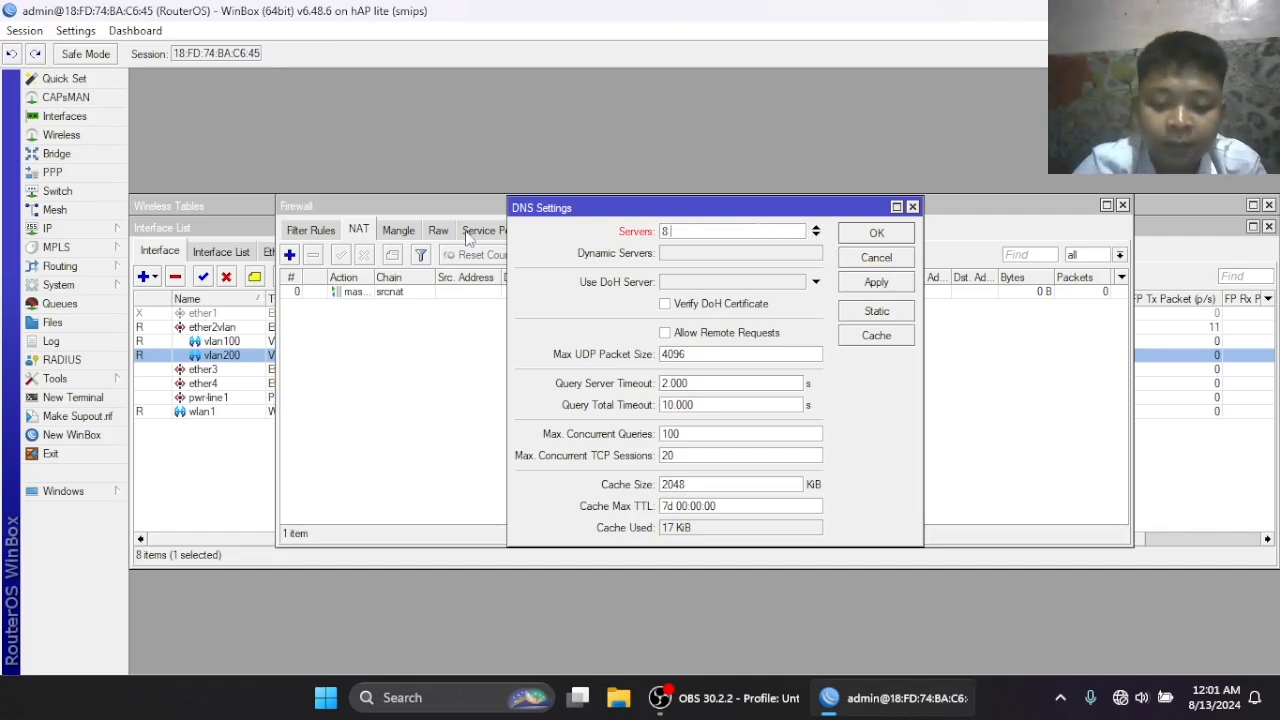
pyautogui.write('8.8.8.8')
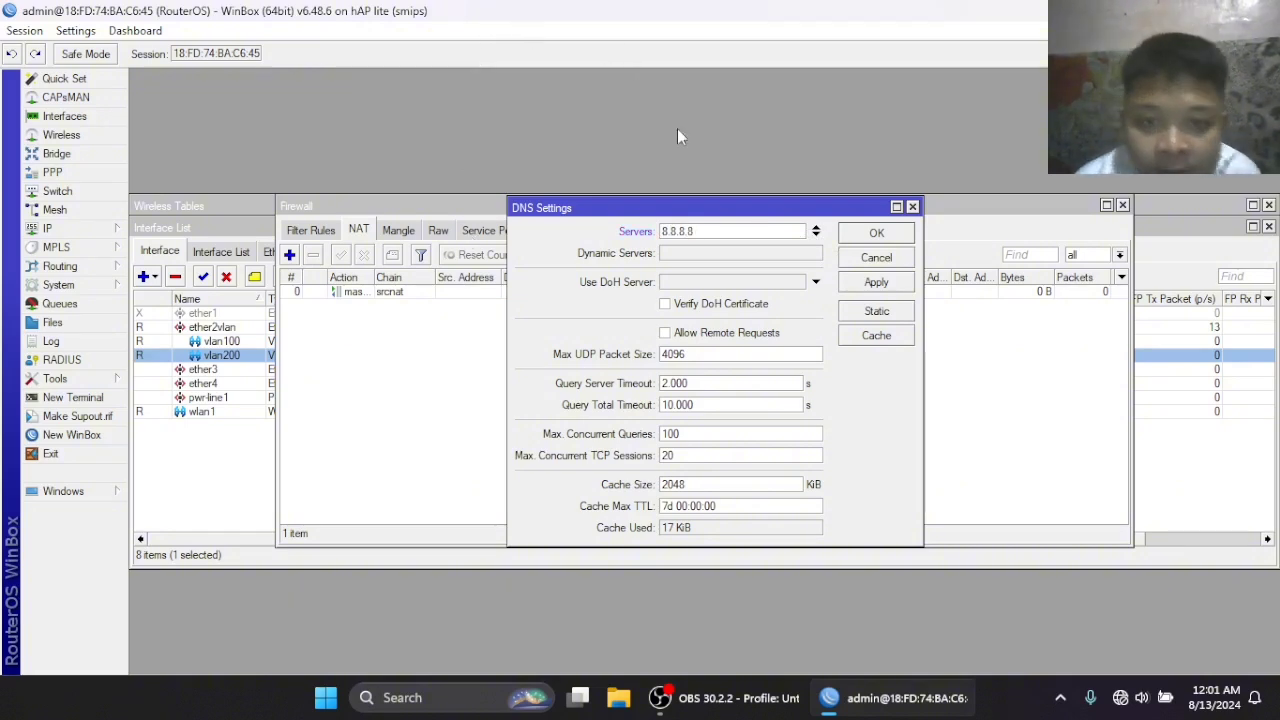
pyautogui.click(666, 334)
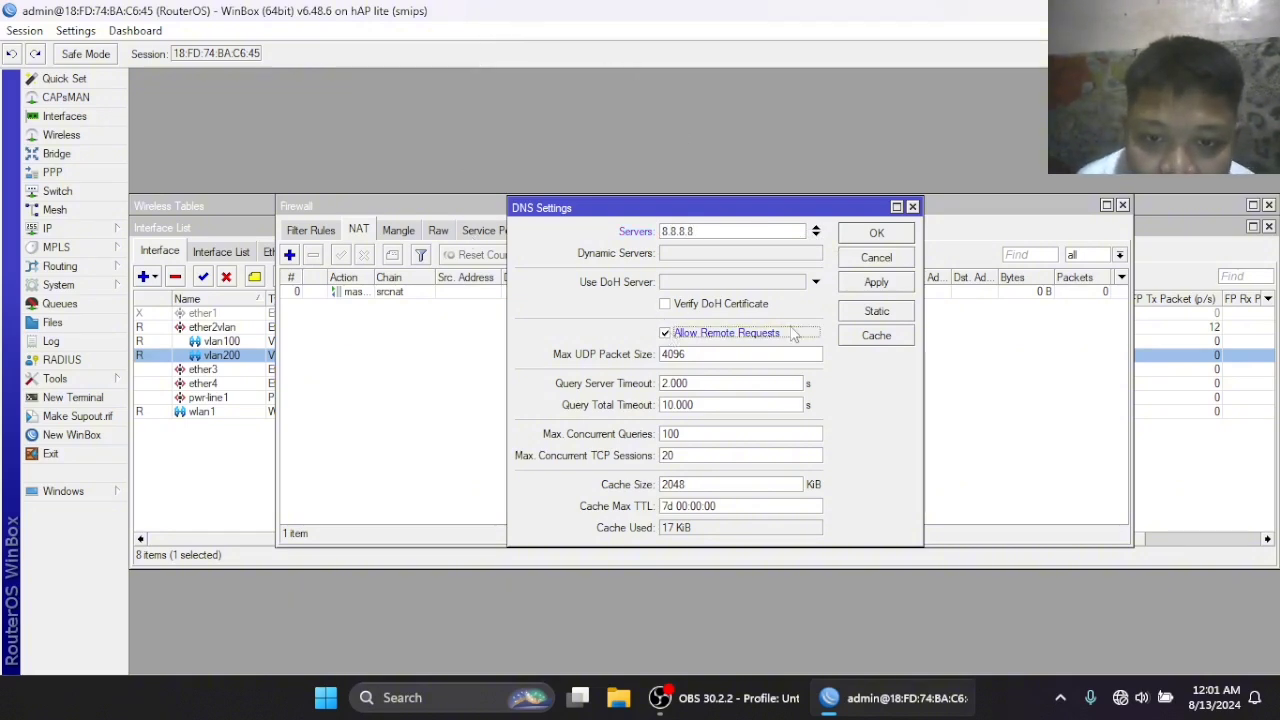
pyautogui.click(876, 282)
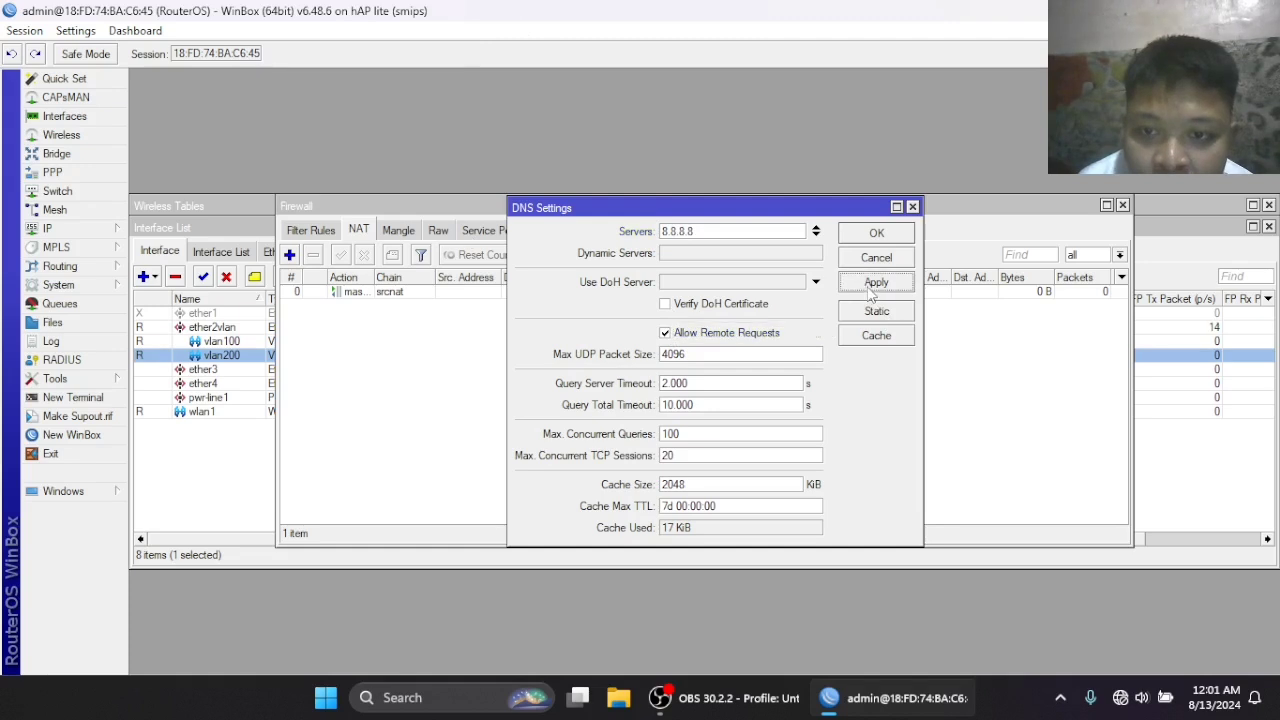
pyautogui.click(874, 236)
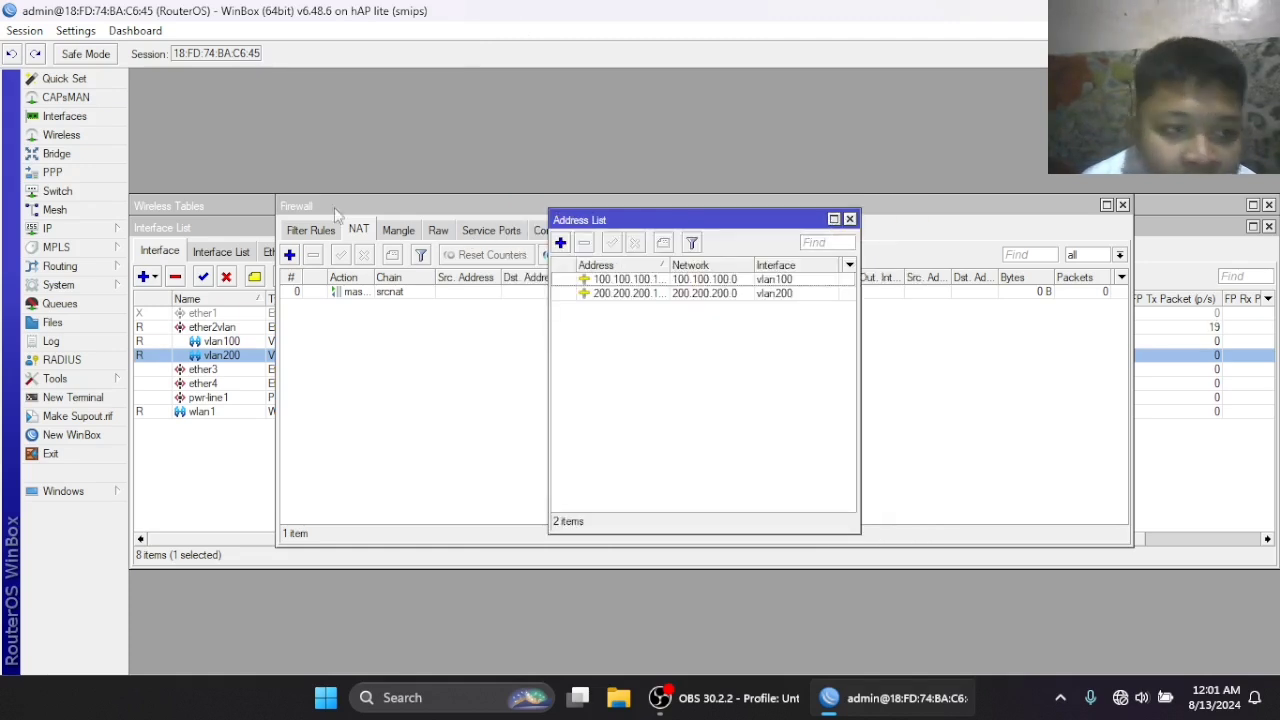
pyautogui.click(52, 230)
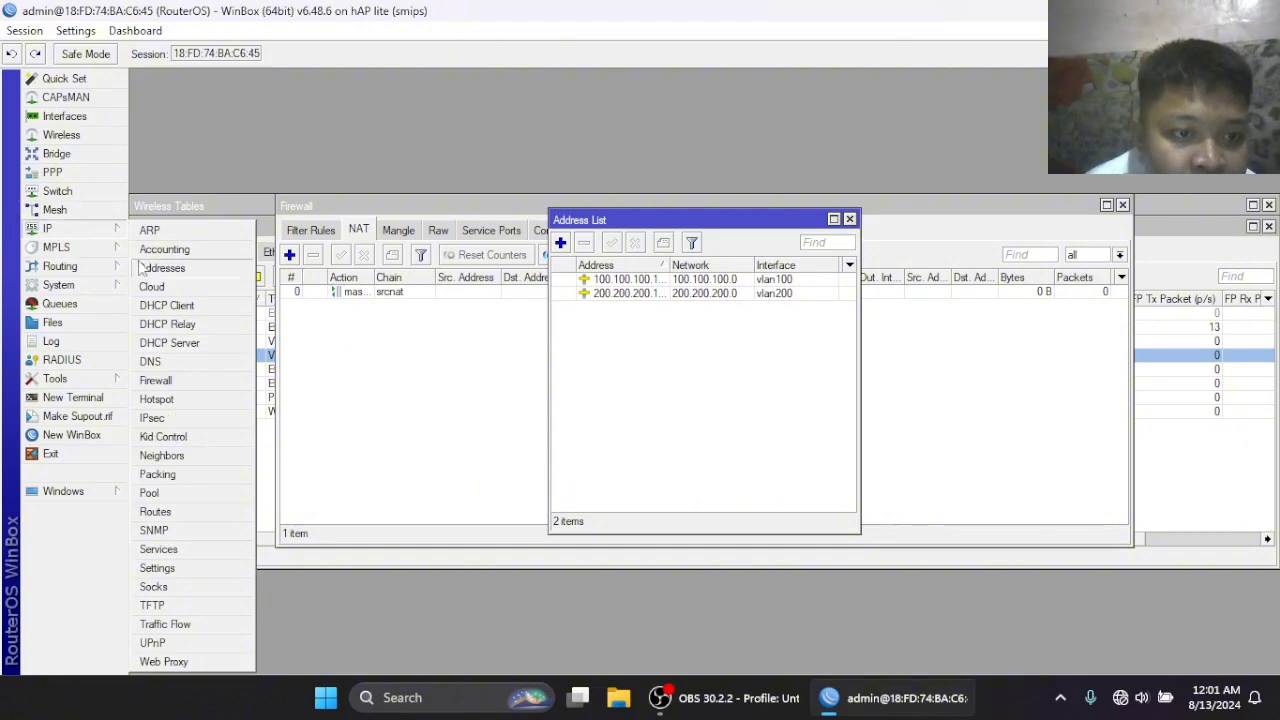
# - Add and apply a DHCP client on interface wlan1 so it gets an upstream lease
pyautogui.click(201, 309)
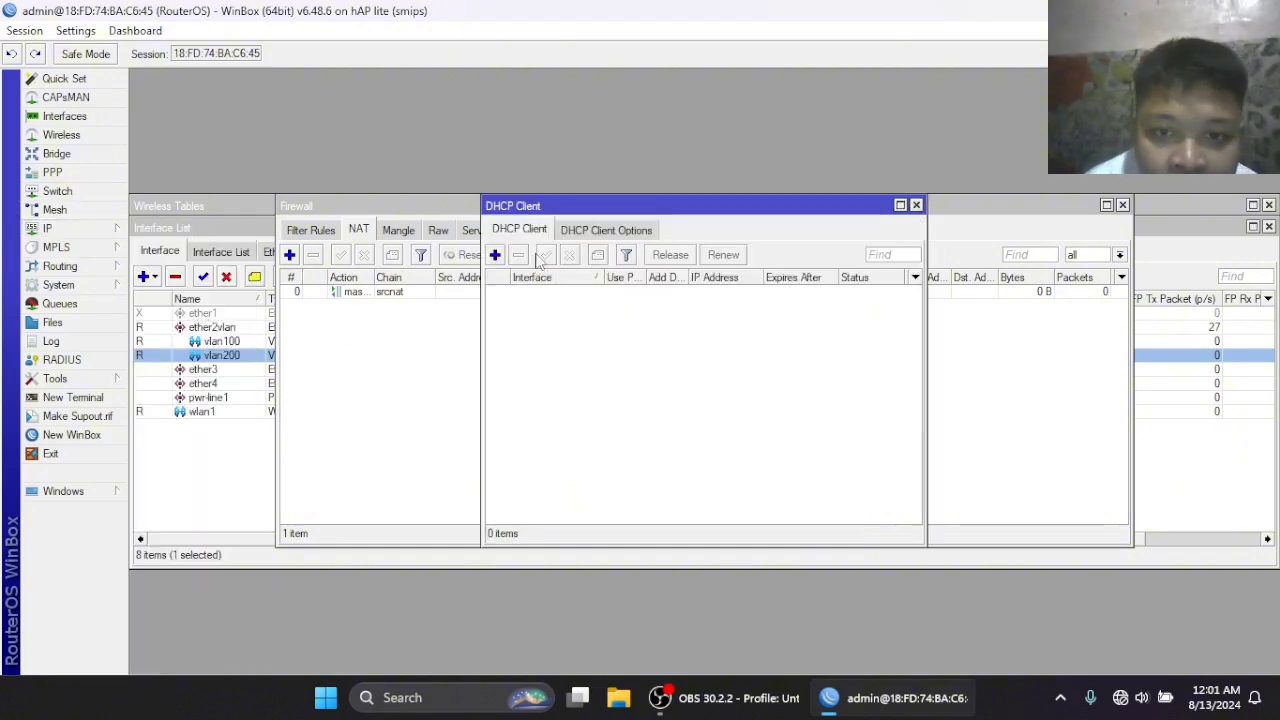
pyautogui.click(495, 256)
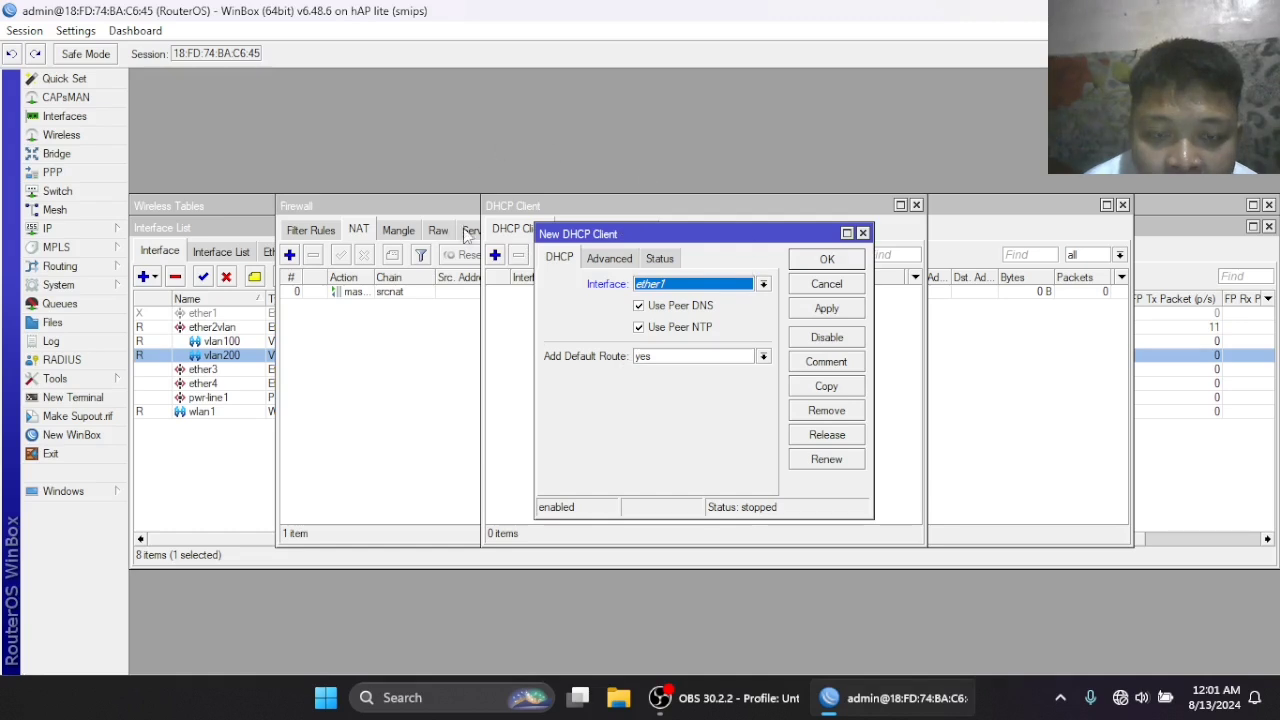
pyautogui.click(763, 285)
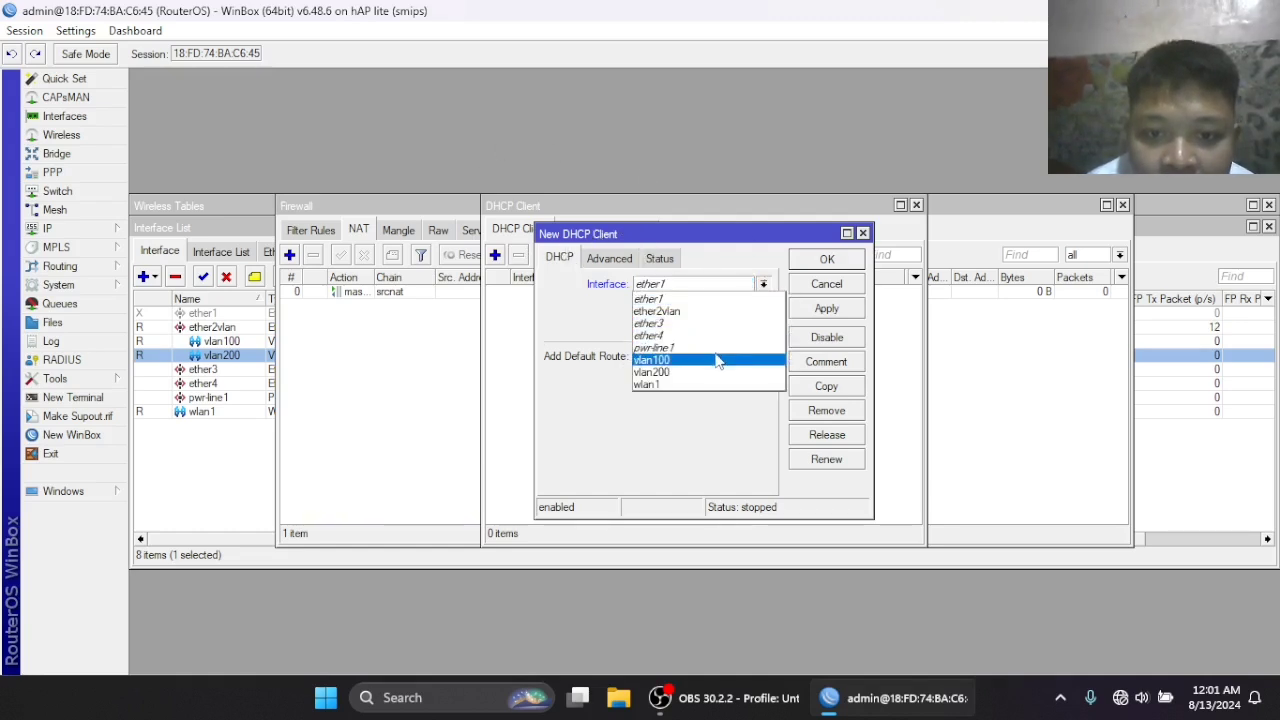
pyautogui.click(707, 385)
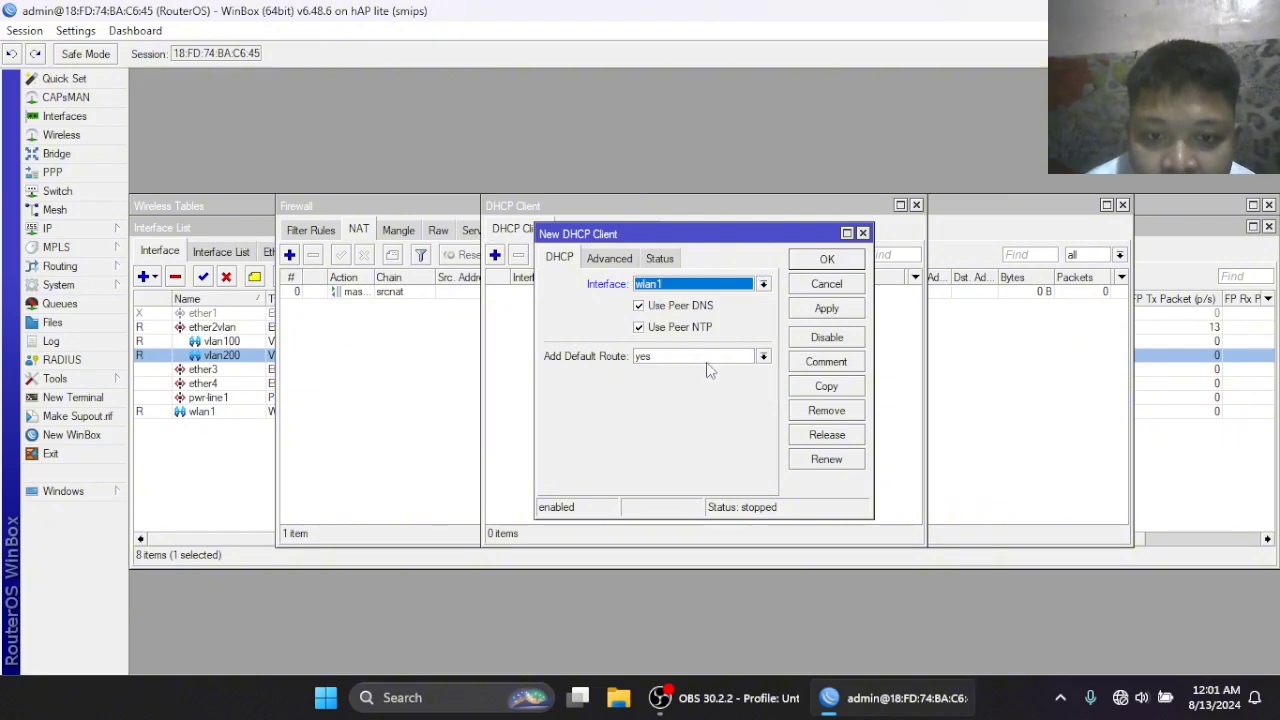
pyautogui.click(850, 313)
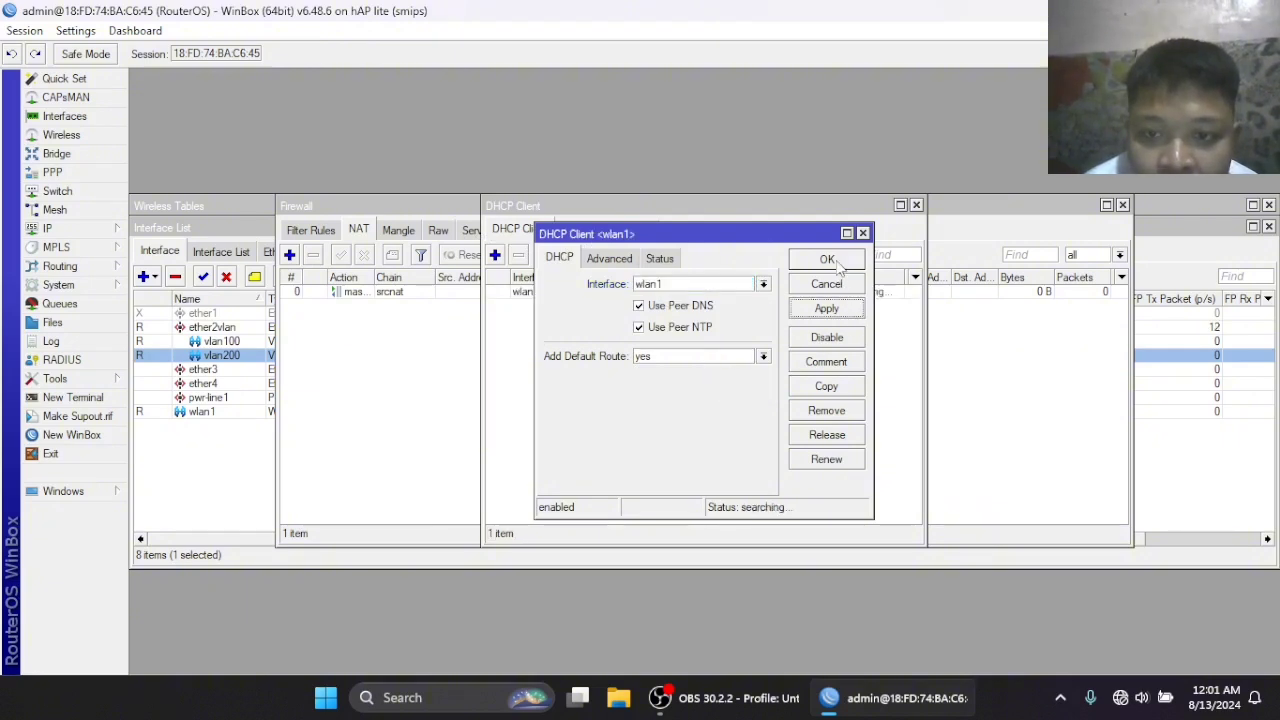
pyautogui.click(840, 266)
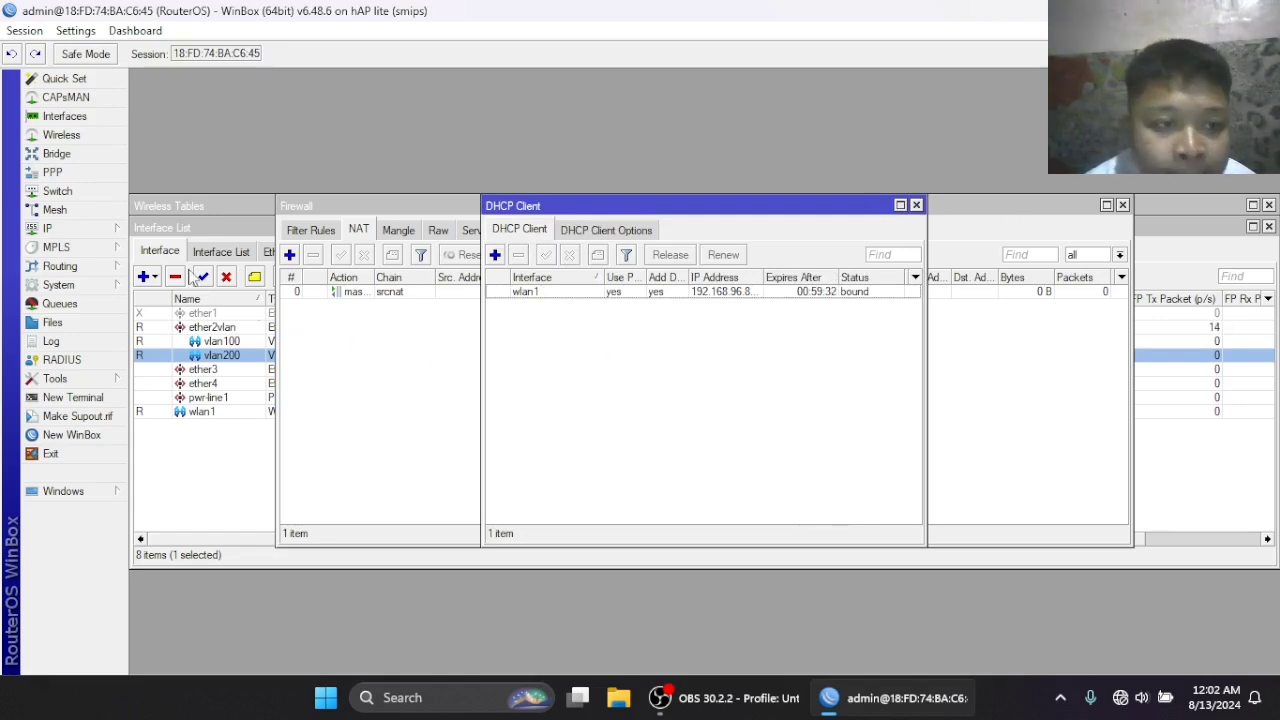
pyautogui.click(100, 229)
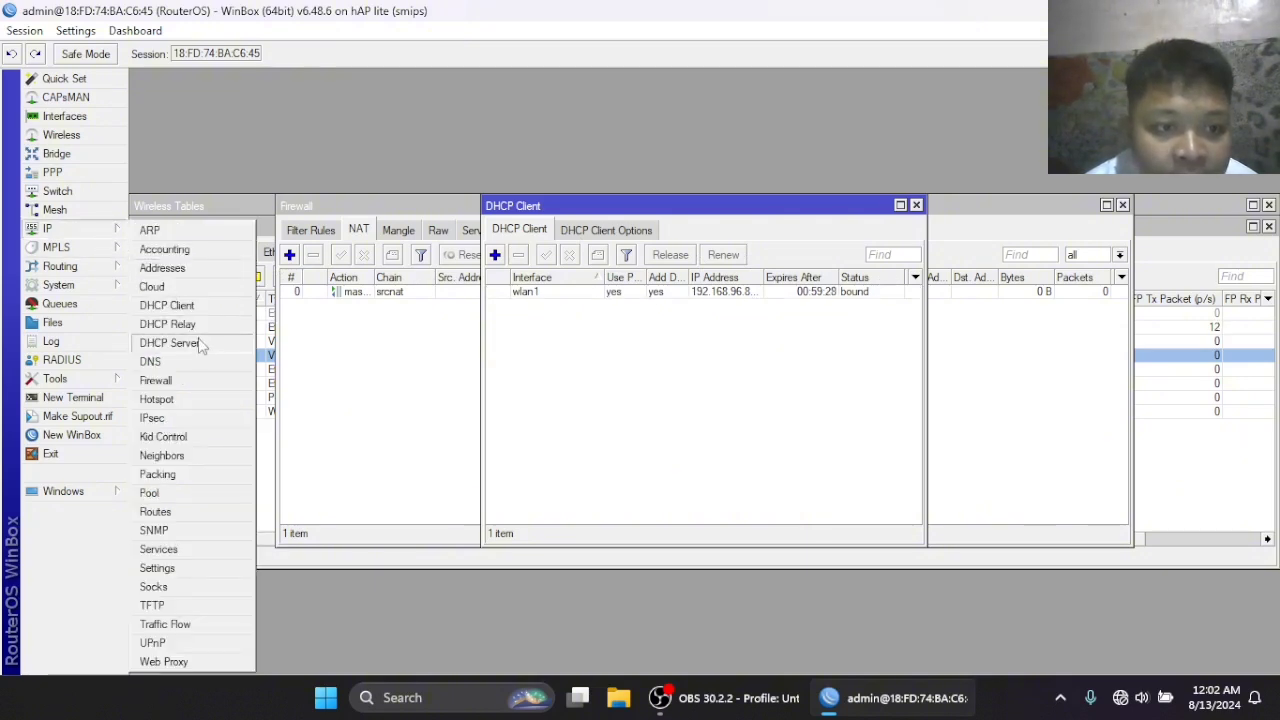
# - Run DHCP Setup on vlan100, accepting DNS 192.168.96.238 and a 00:10:00 lease
pyautogui.click(168, 343)
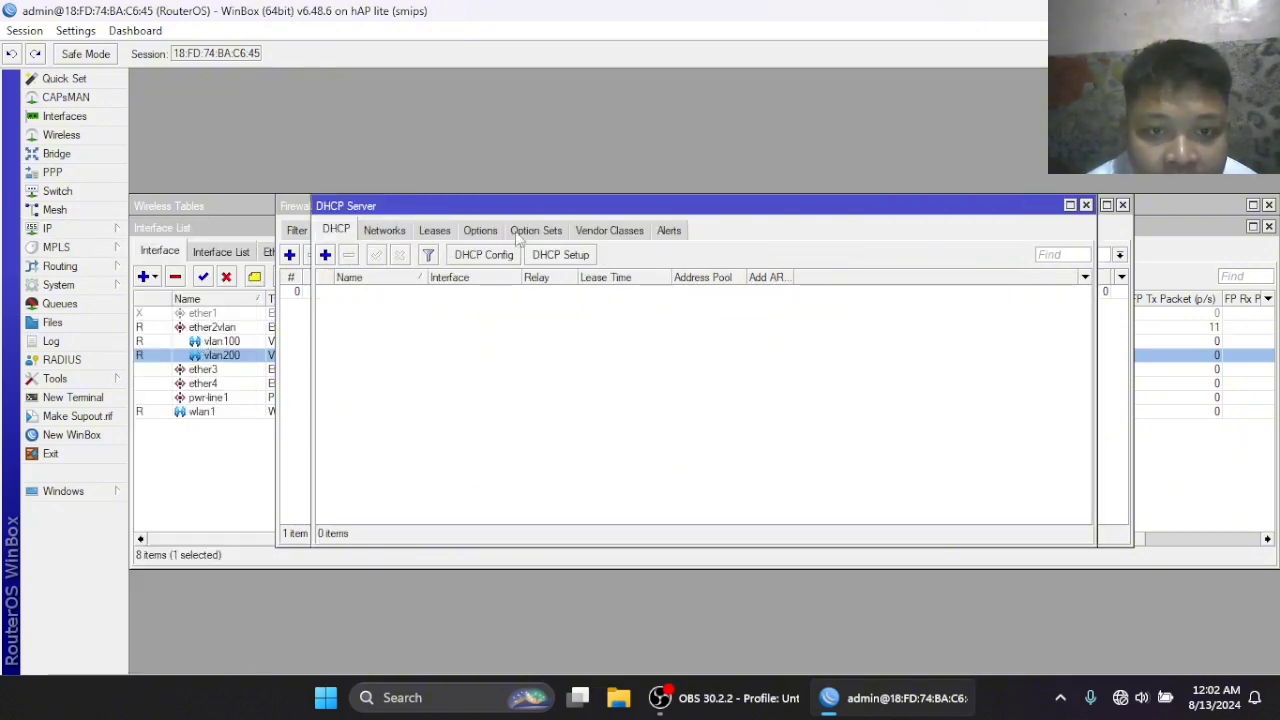
pyautogui.click(574, 258)
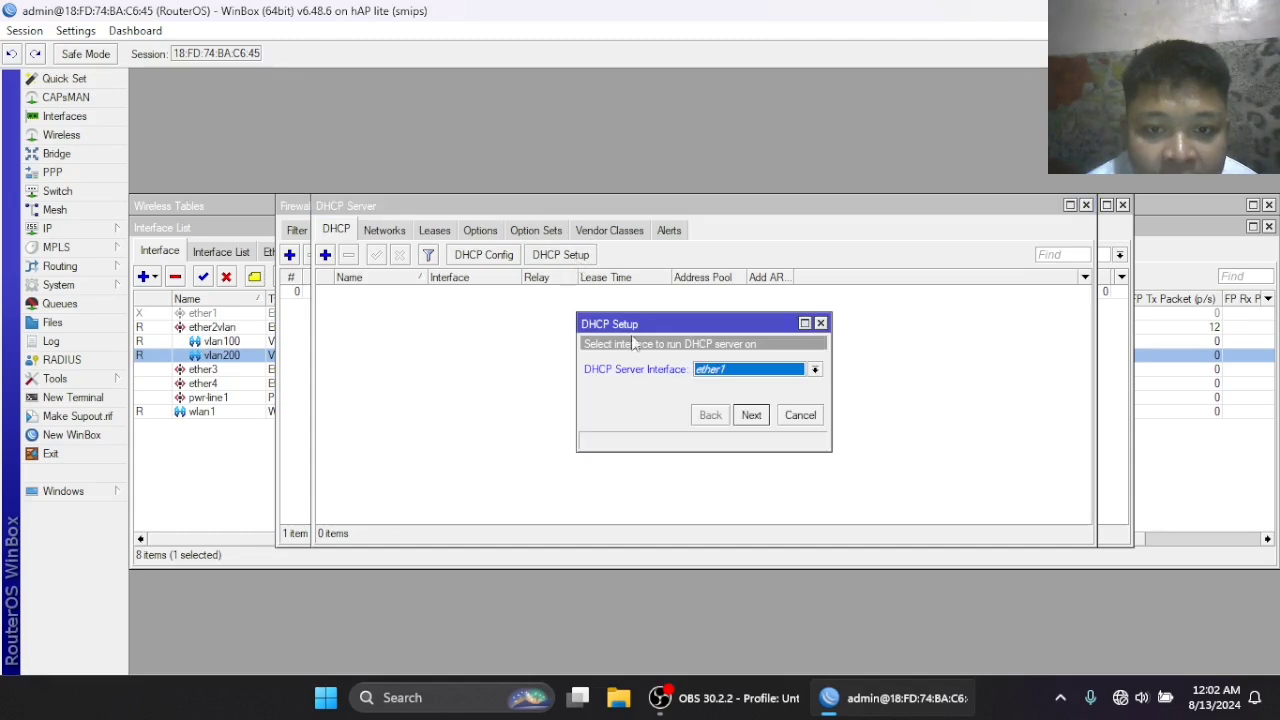
pyautogui.click(815, 371)
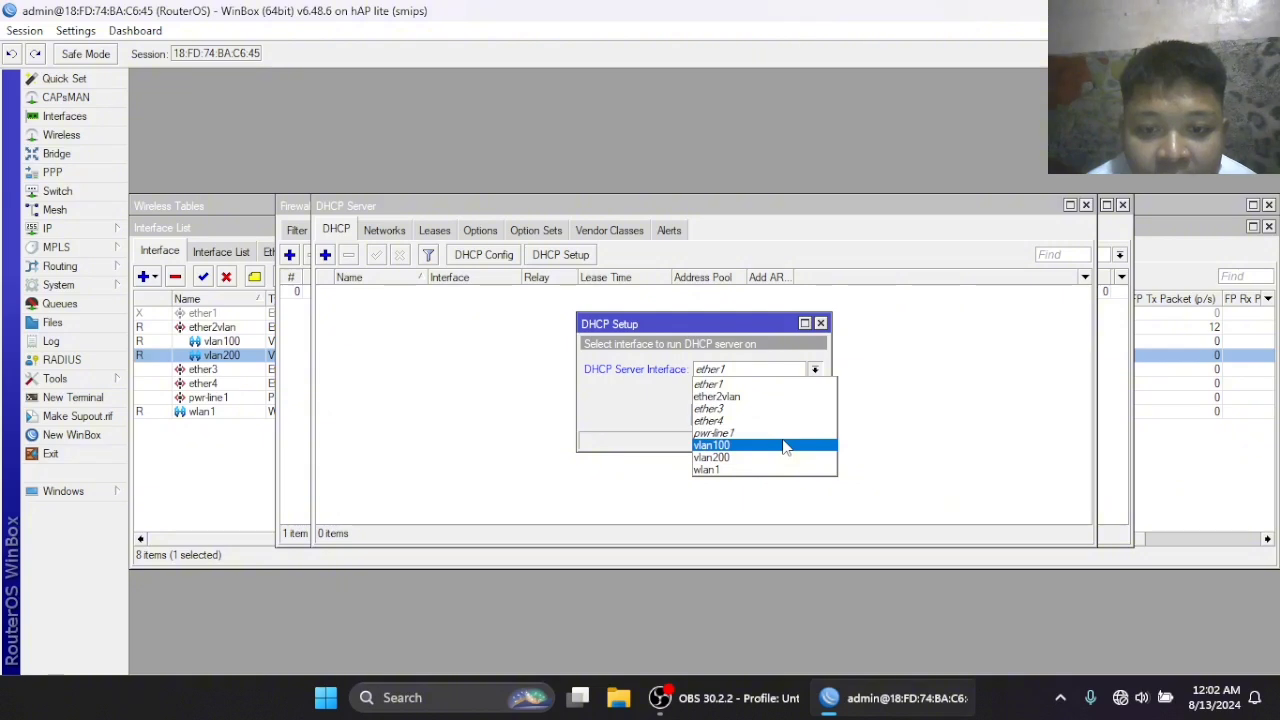
pyautogui.click(786, 446)
pyautogui.click(751, 415)
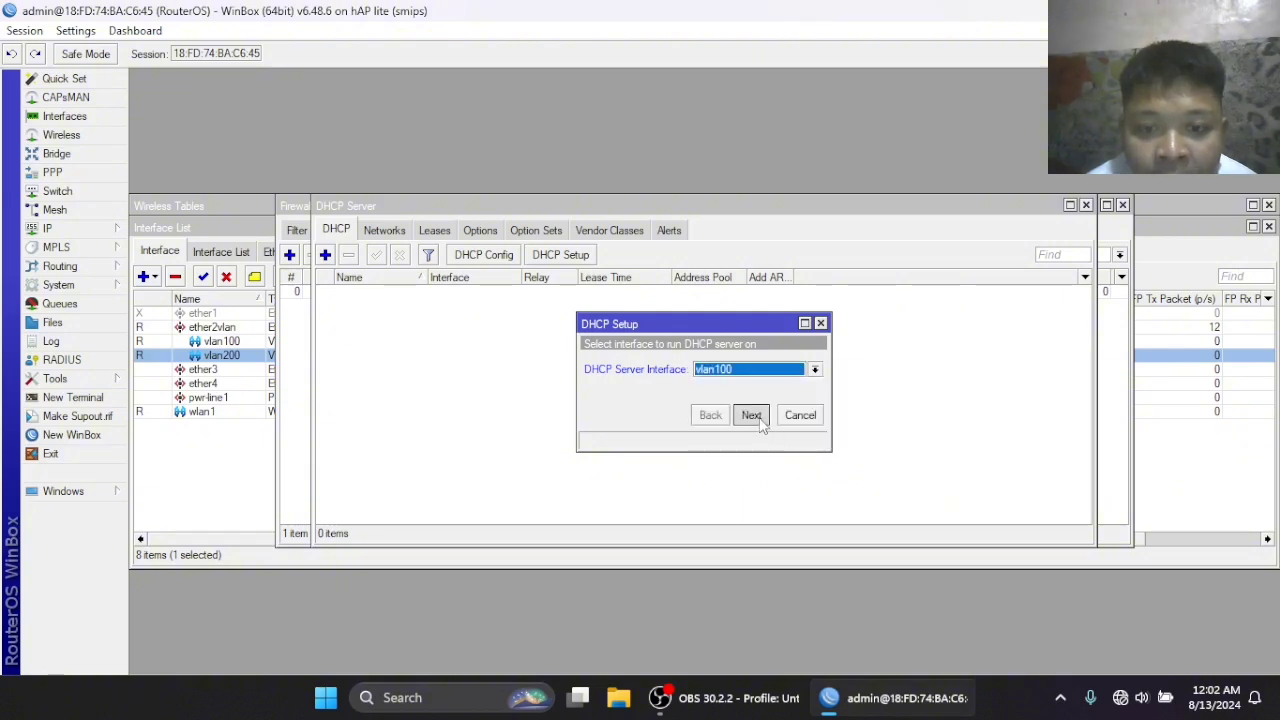
pyautogui.click(751, 415)
pyautogui.click(751, 415)
pyautogui.click(751, 415)
pyautogui.click(751, 415)
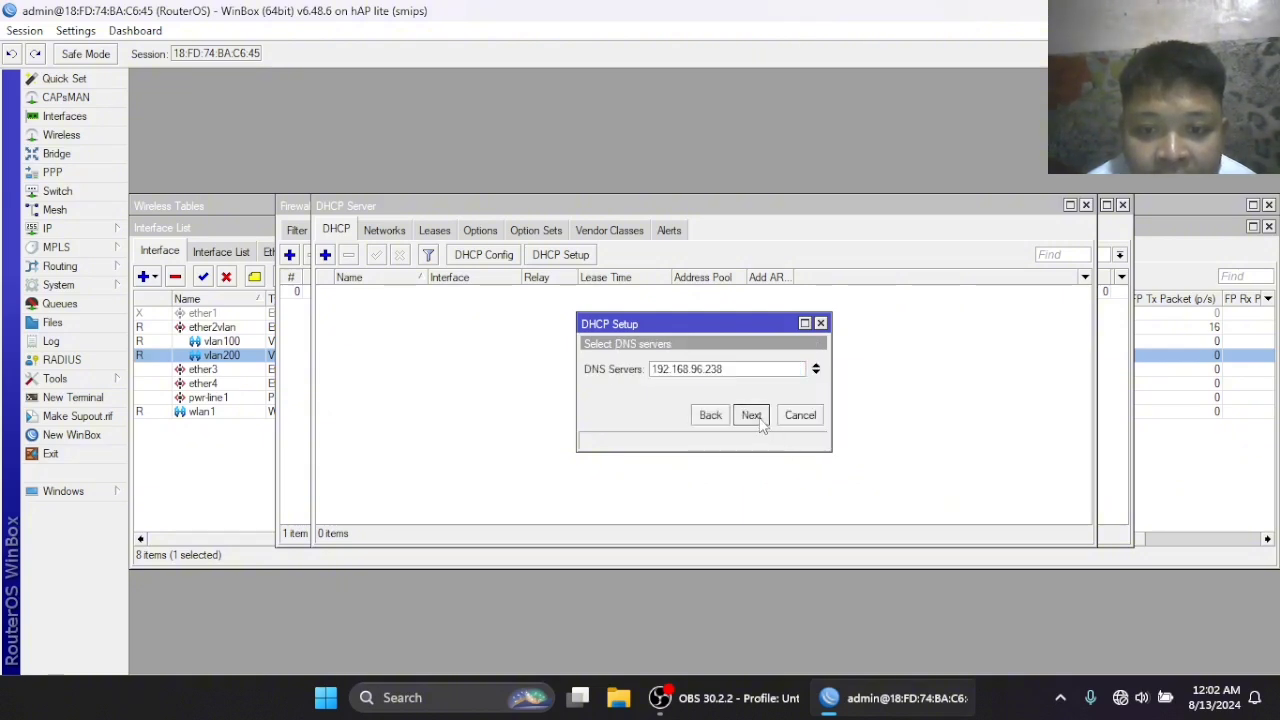
pyautogui.click(751, 415)
pyautogui.click(751, 415)
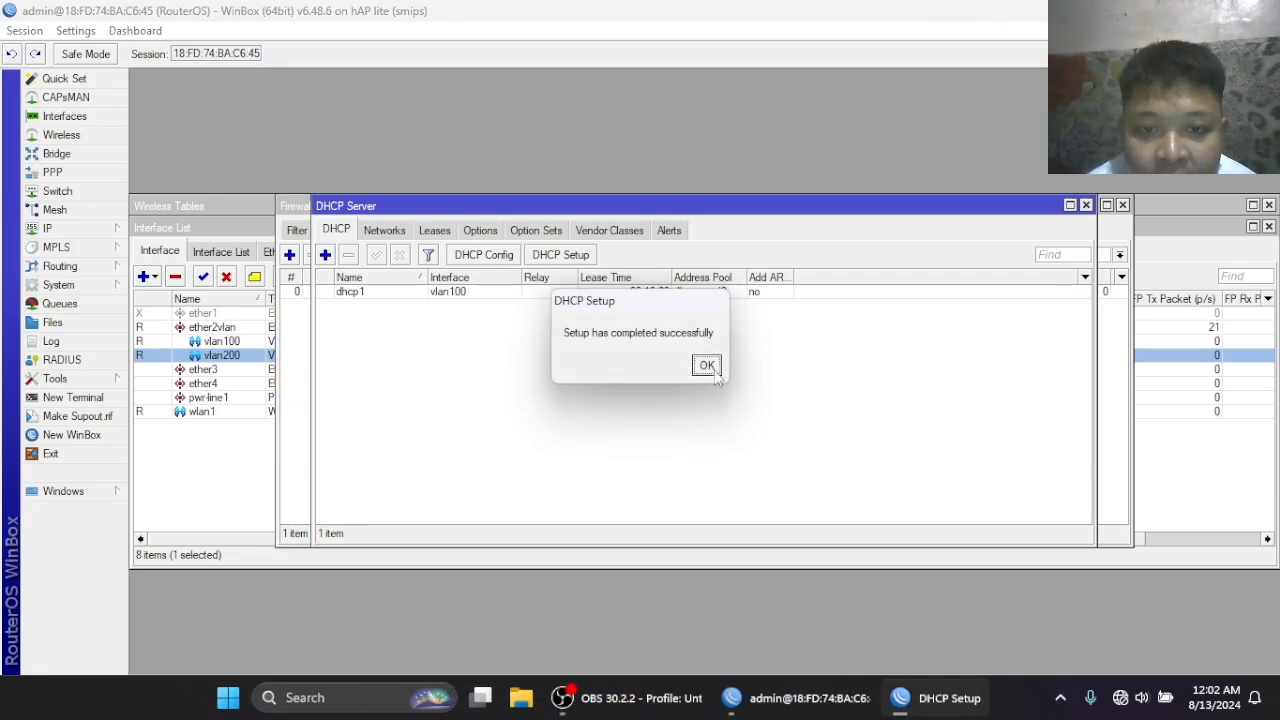
pyautogui.click(706, 365)
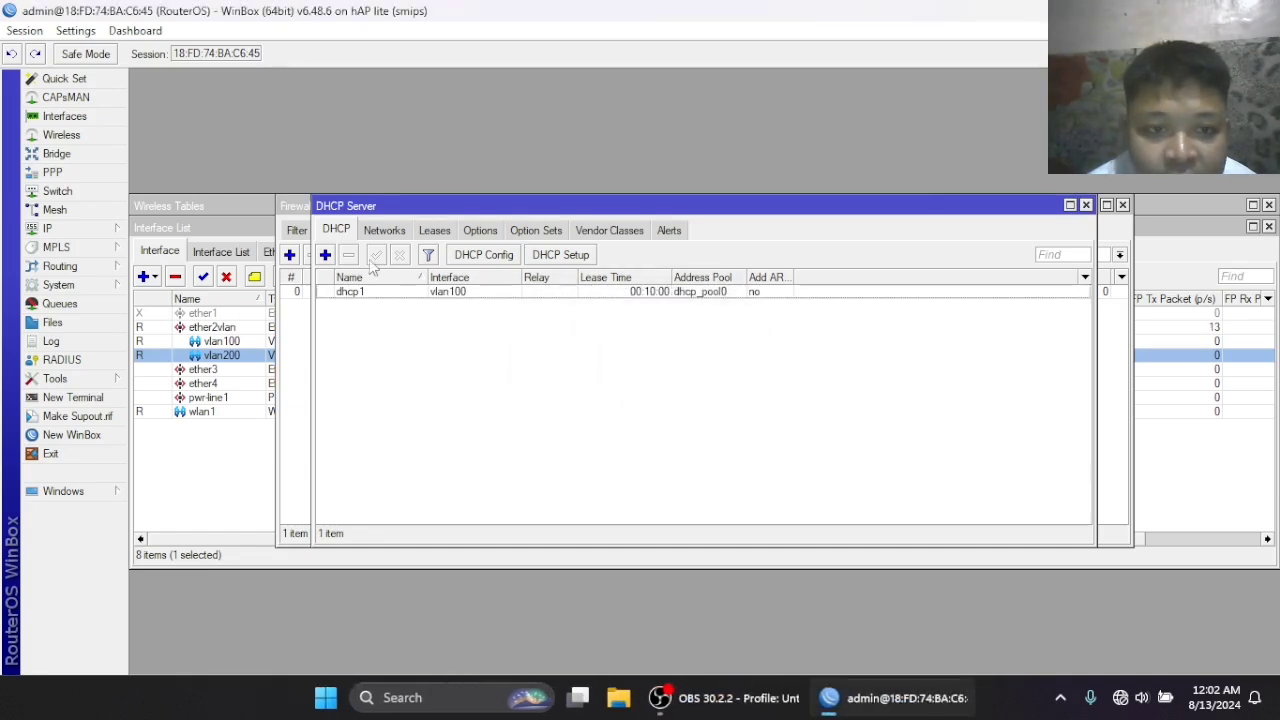
# - Run DHCP Setup on vlan200 with gateway 200.200.200.1 and a 00:10:00 lease
pyautogui.click(583, 258)
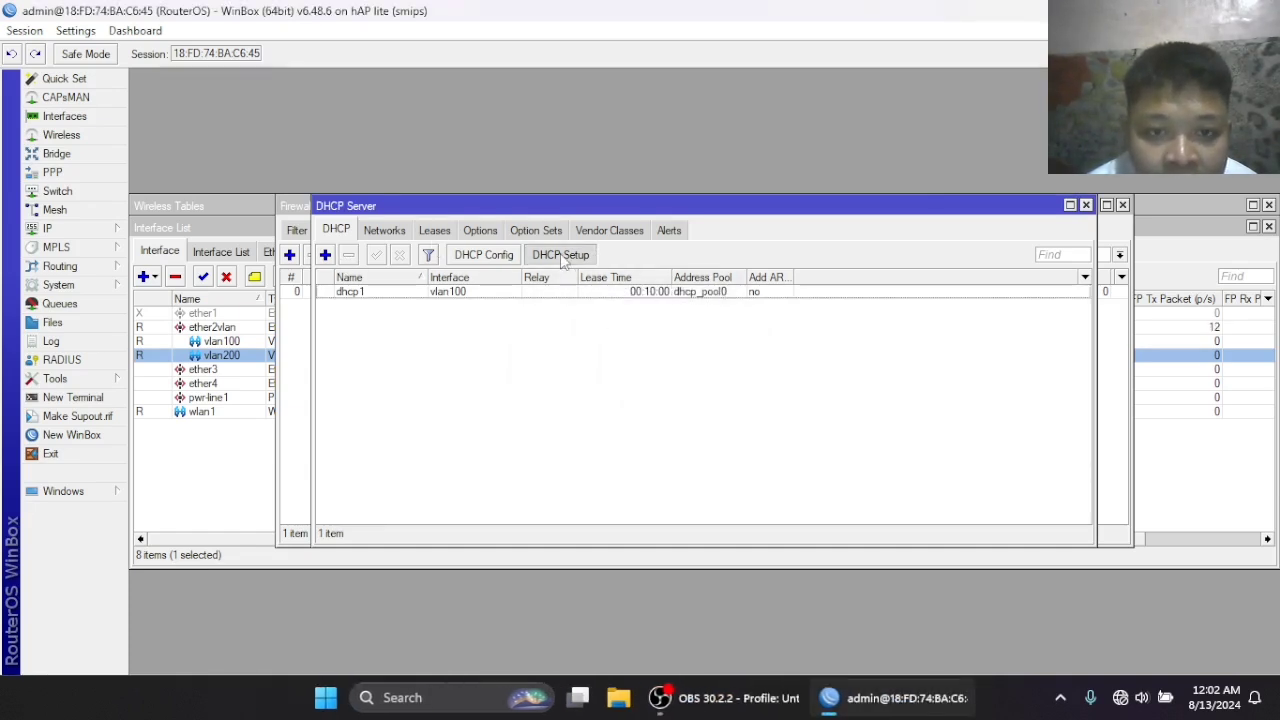
pyautogui.click(816, 370)
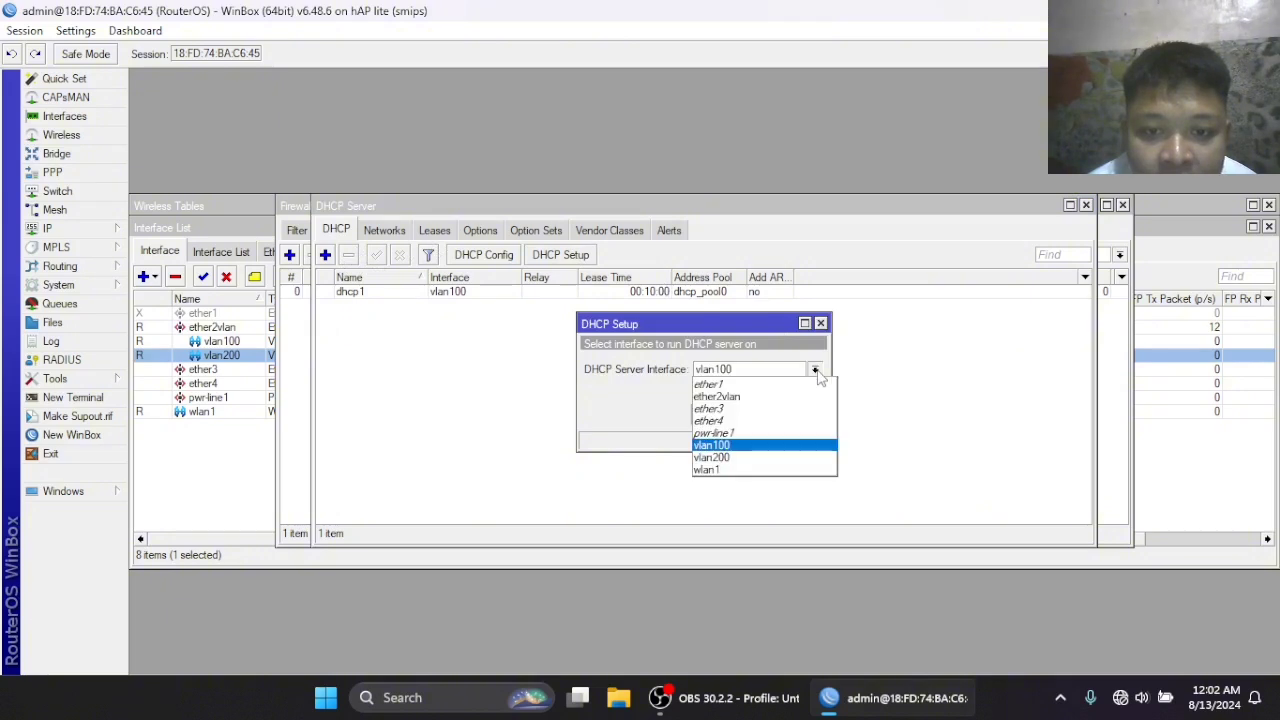
pyautogui.click(765, 458)
pyautogui.click(751, 415)
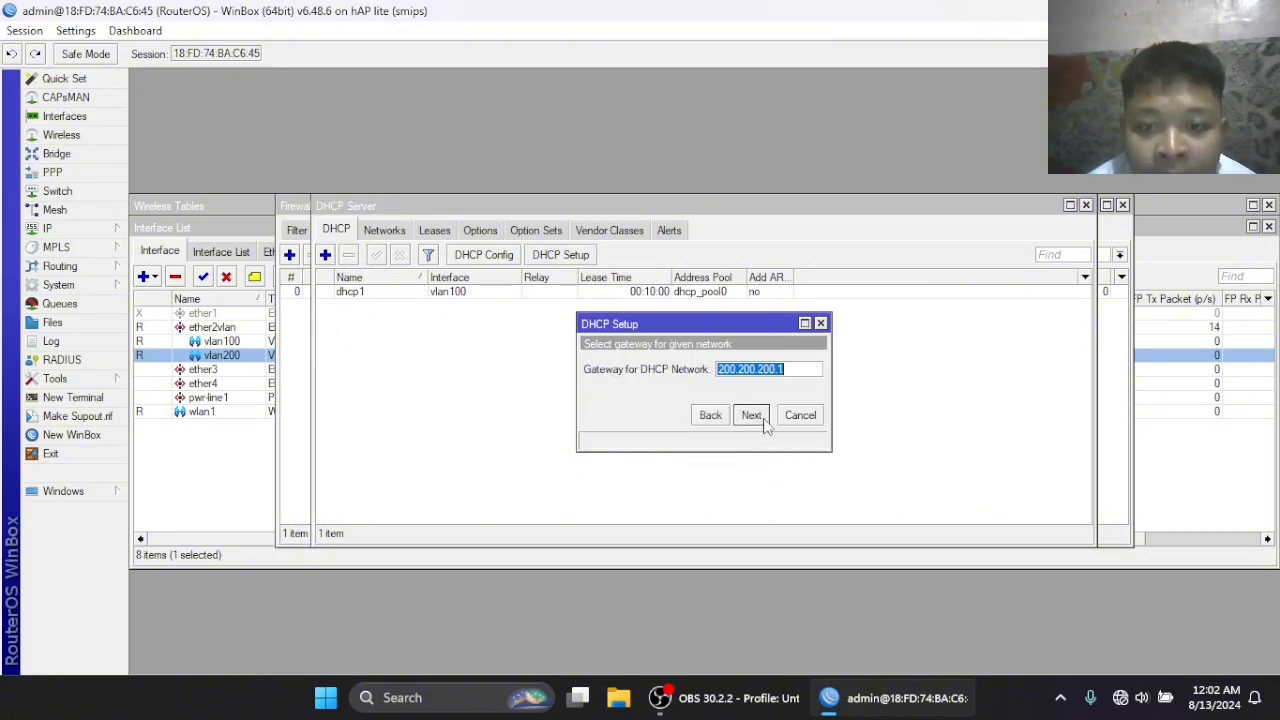
pyautogui.click(751, 415)
pyautogui.click(751, 415)
pyautogui.click(751, 415)
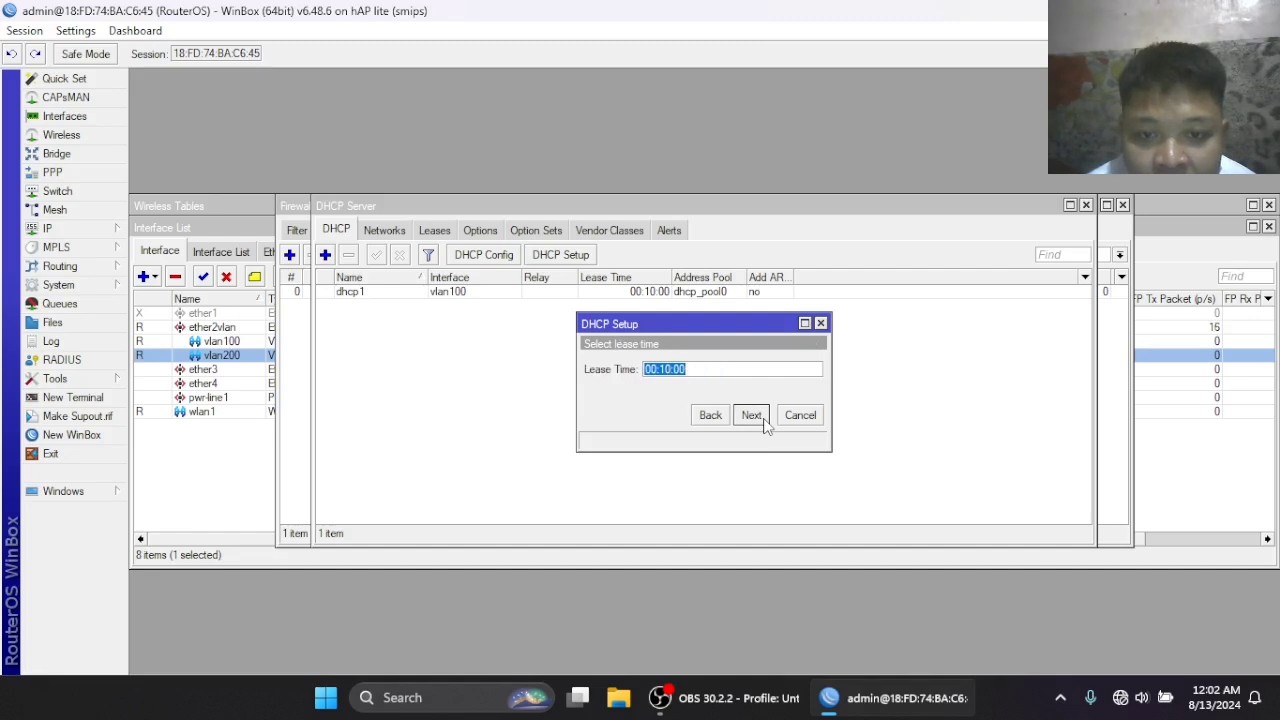
pyautogui.click(751, 415)
pyautogui.click(717, 366)
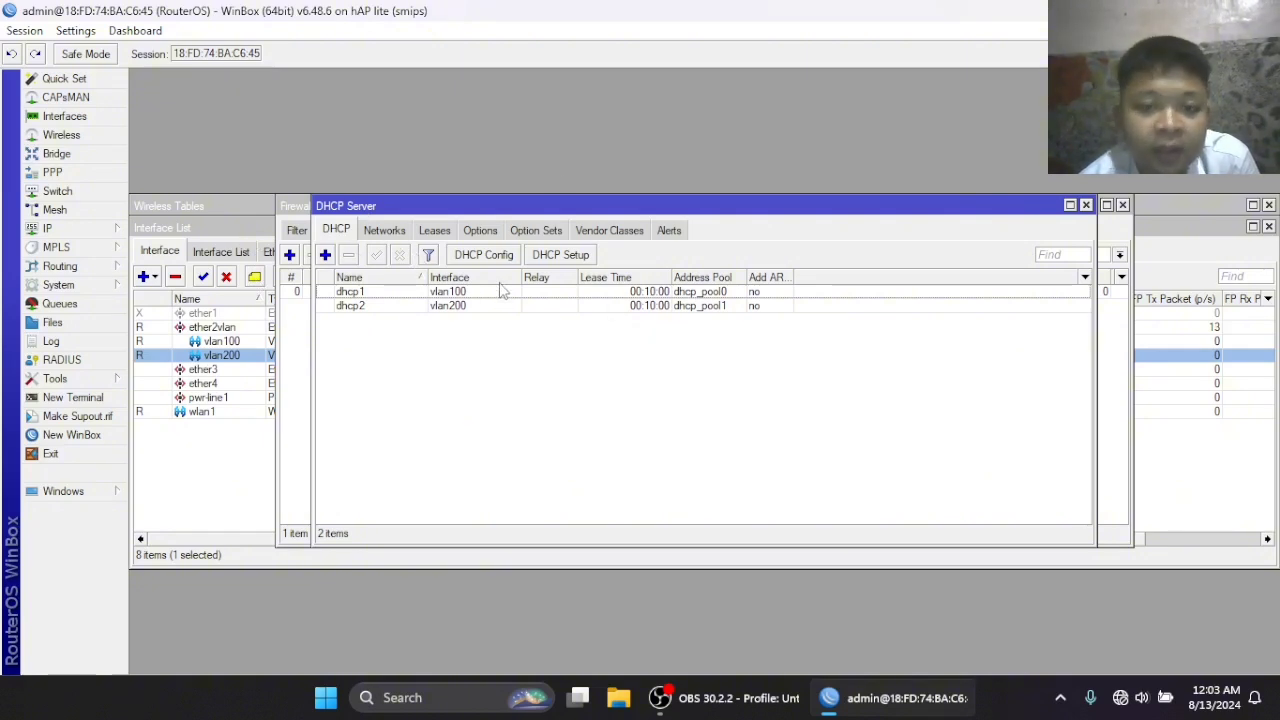
# - Close the DHCP Server, DHCP Client, Address List, Firewall, Interface List and Wireless Tables windows
pyautogui.click(1086, 205)
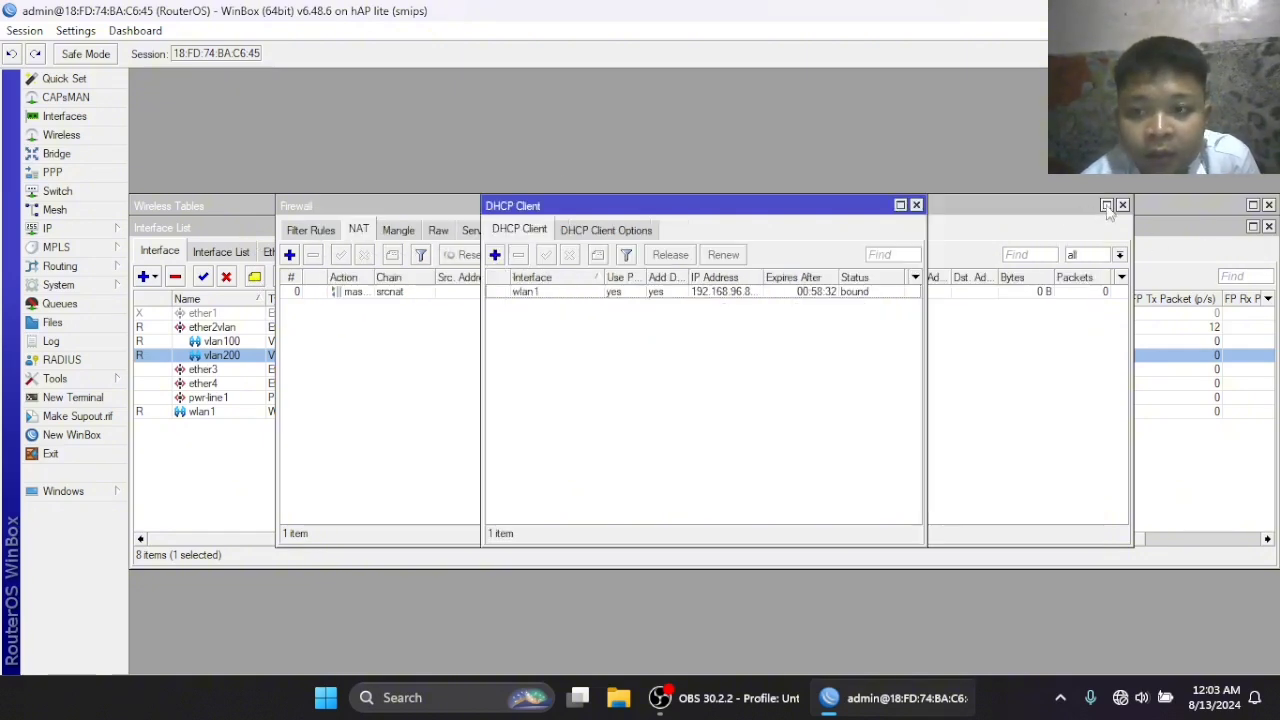
pyautogui.click(916, 205)
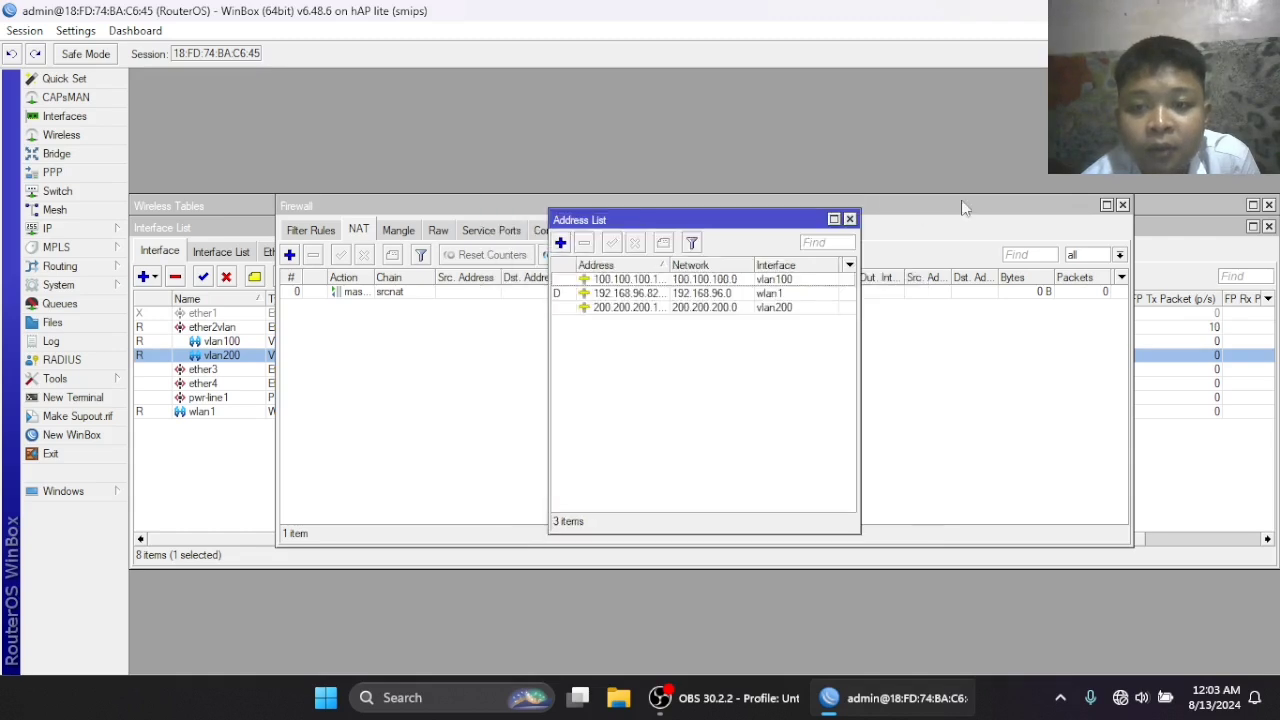
pyautogui.click(849, 219)
pyautogui.click(1122, 205)
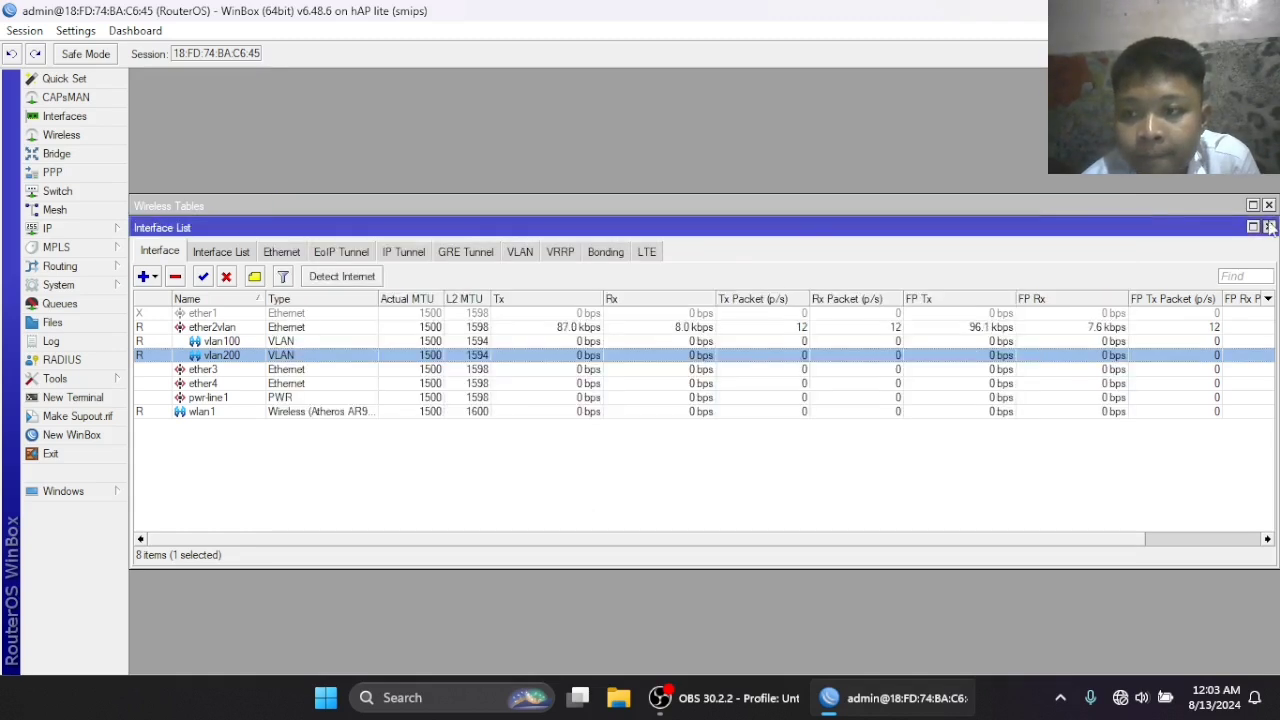
pyautogui.click(1268, 226)
pyautogui.click(1268, 205)
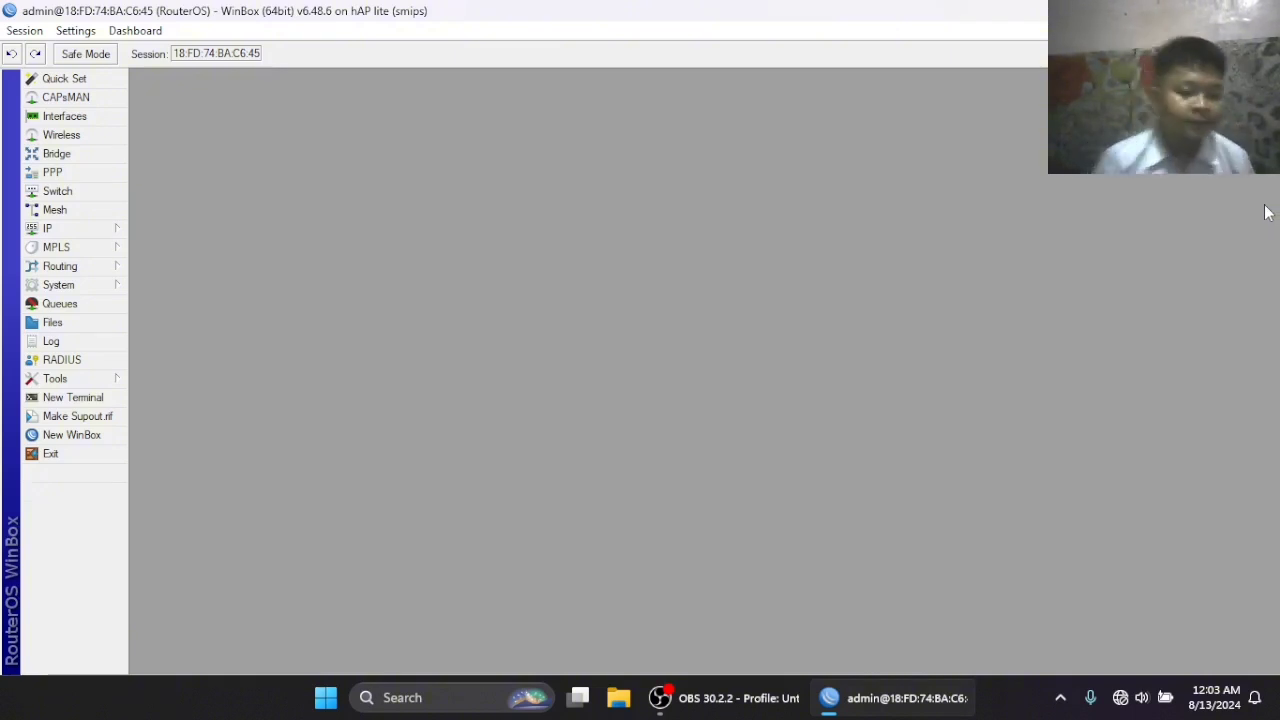
pyautogui.click(760, 697)
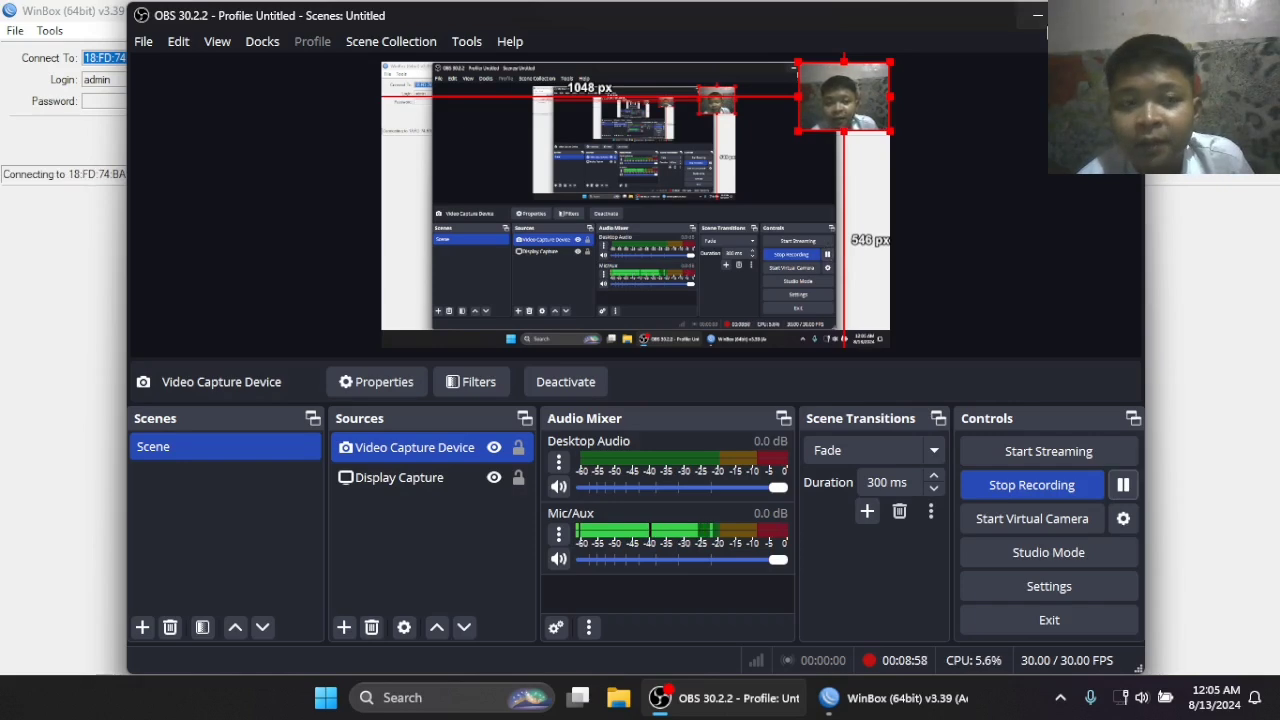
# - Refresh the Neighbors list and connect to the second router, the RB941-2nD
pyautogui.click(1046, 24)
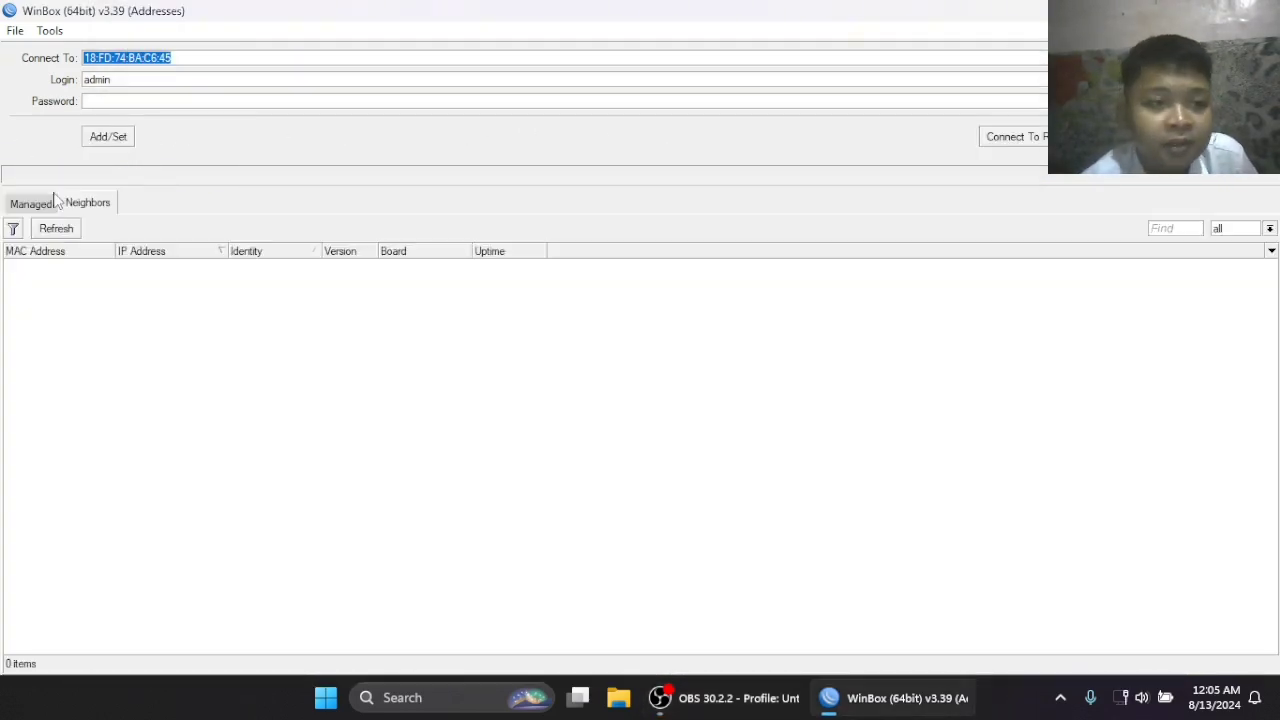
pyautogui.click(55, 228)
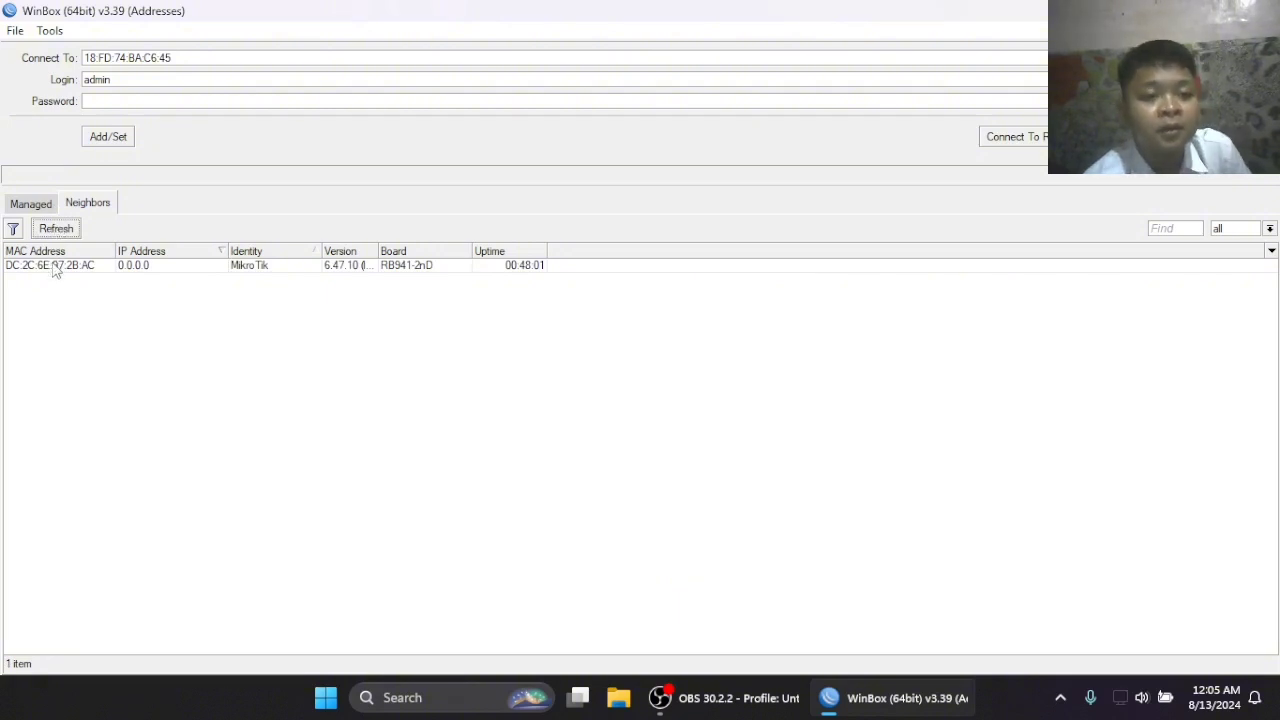
pyautogui.click(55, 266)
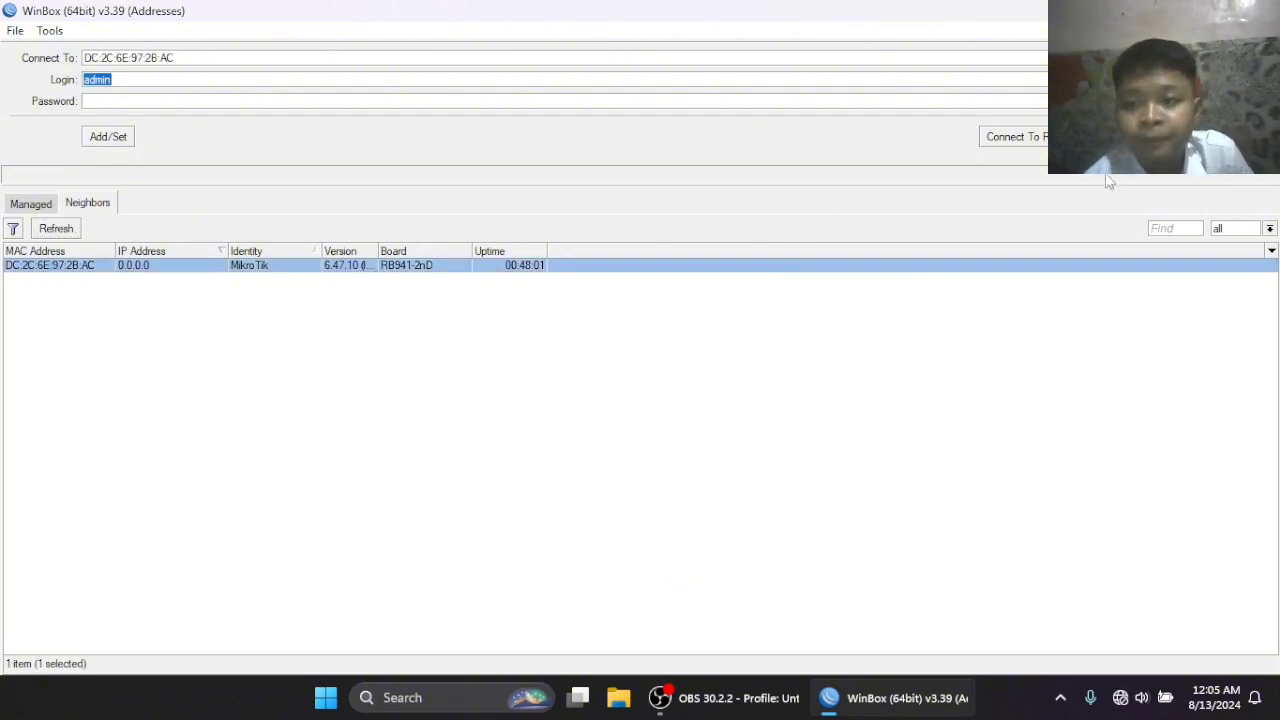
pyautogui.click(1095, 136)
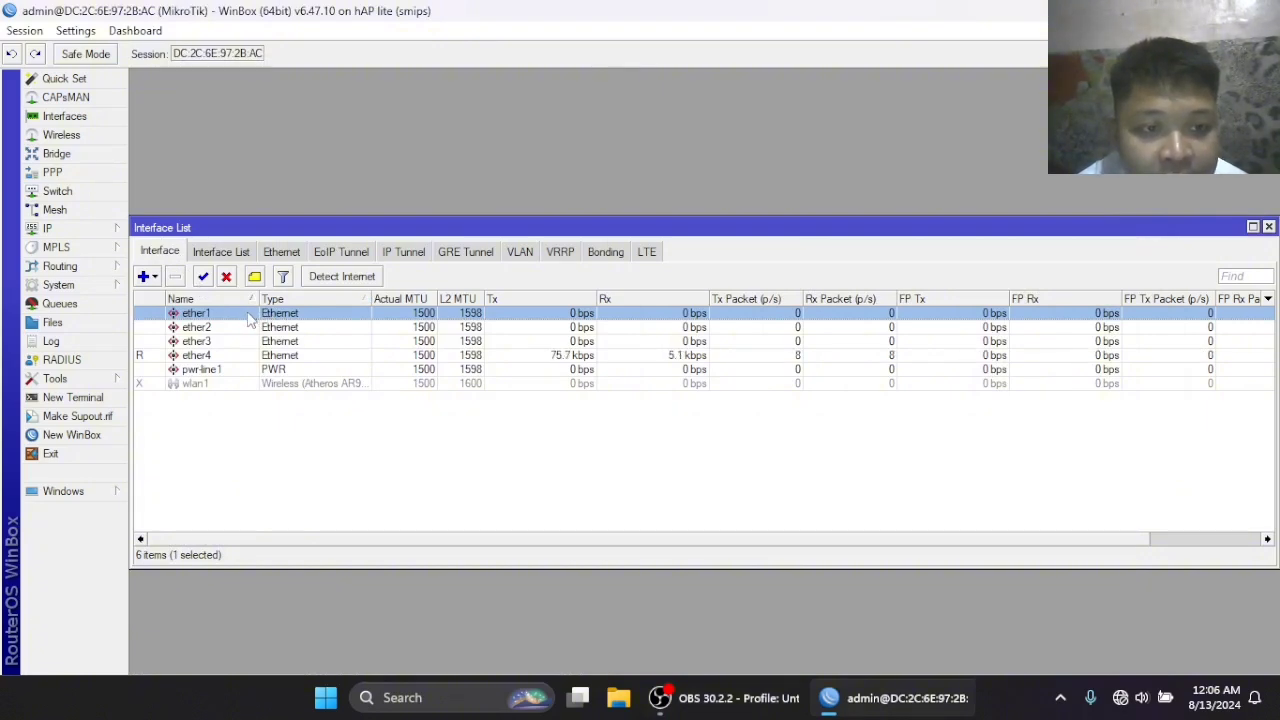
# - Rename port ether1 to 'ether1 server'
pyautogui.doubleClick(250, 318)
pyautogui.click(656, 221)
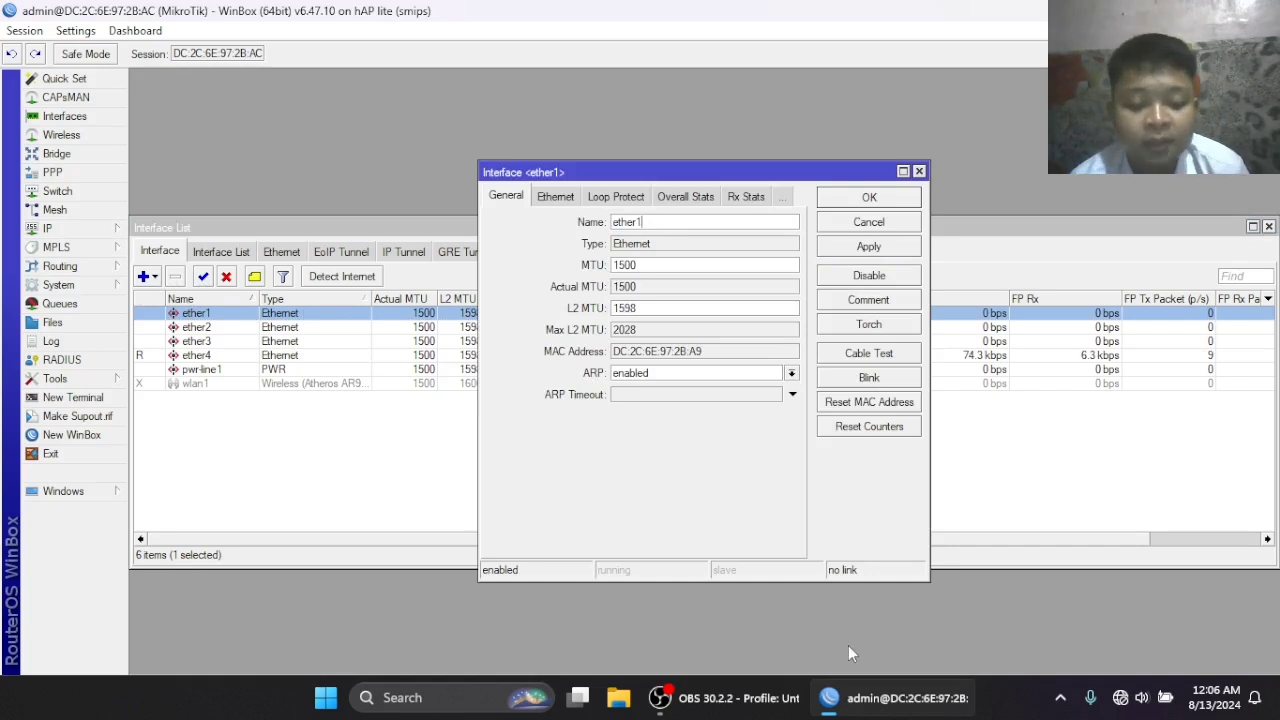
pyautogui.write('se')
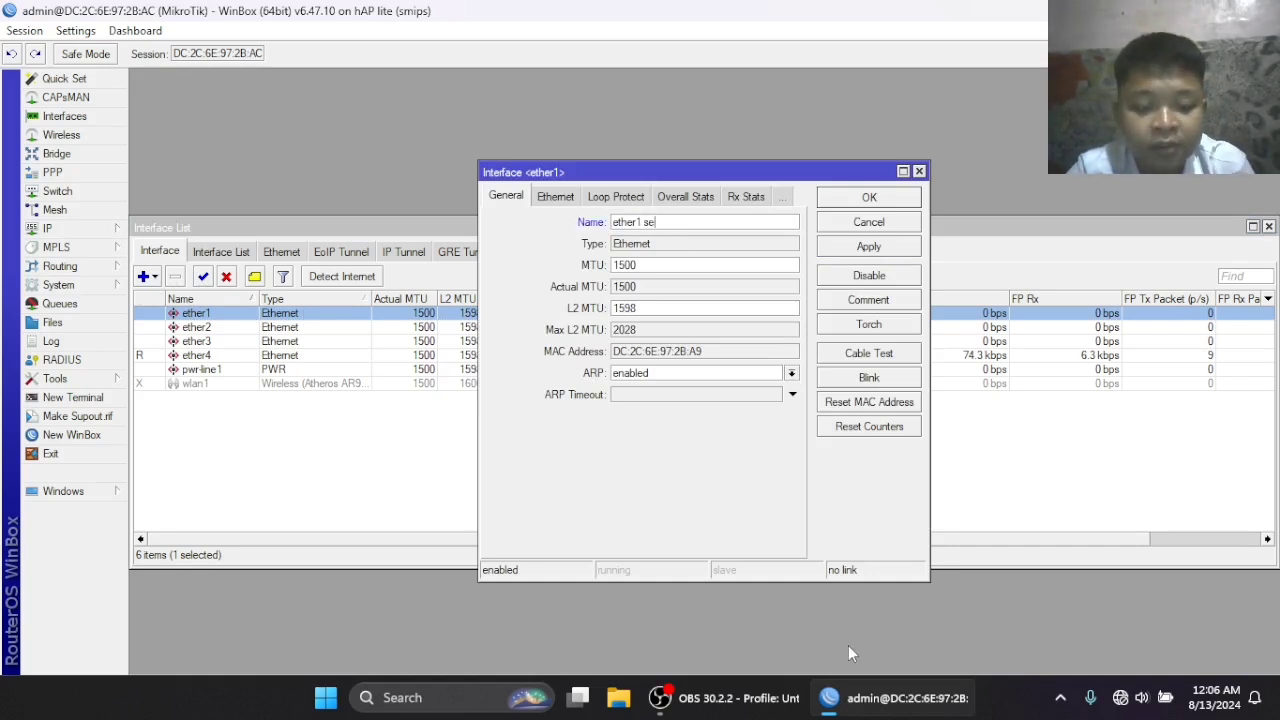
pyautogui.write('rver')
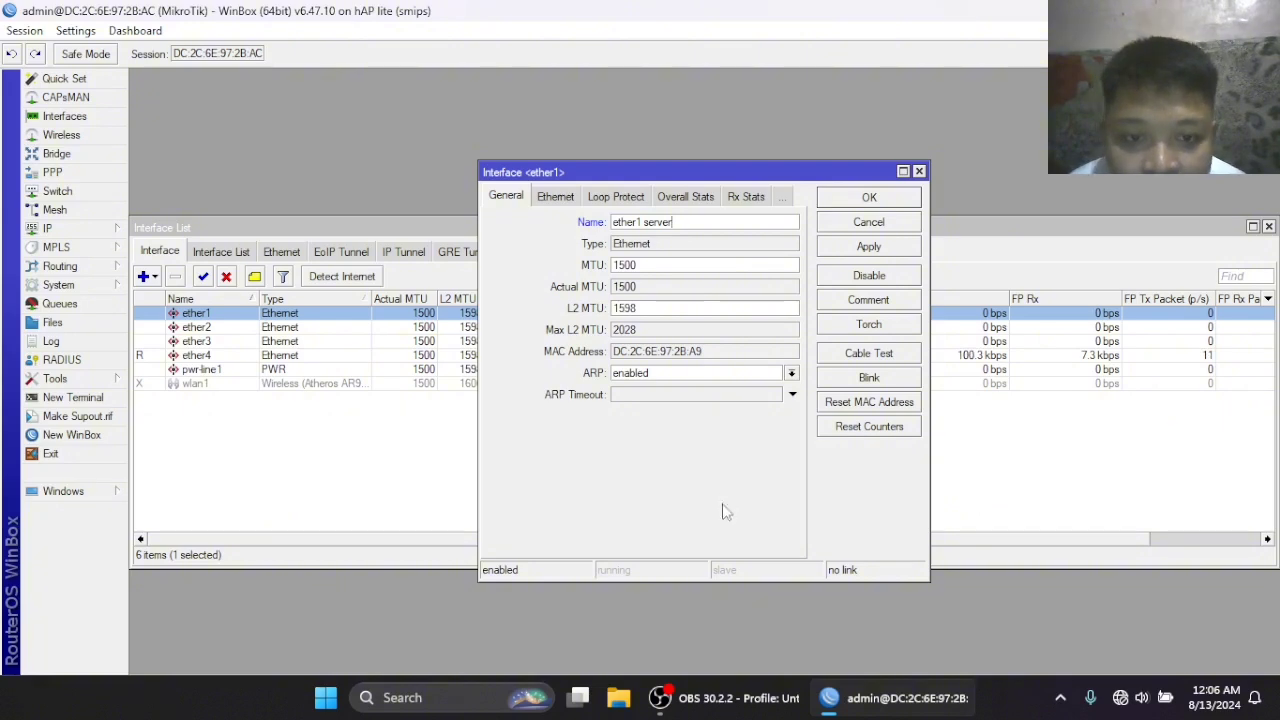
pyautogui.click(838, 250)
pyautogui.click(853, 200)
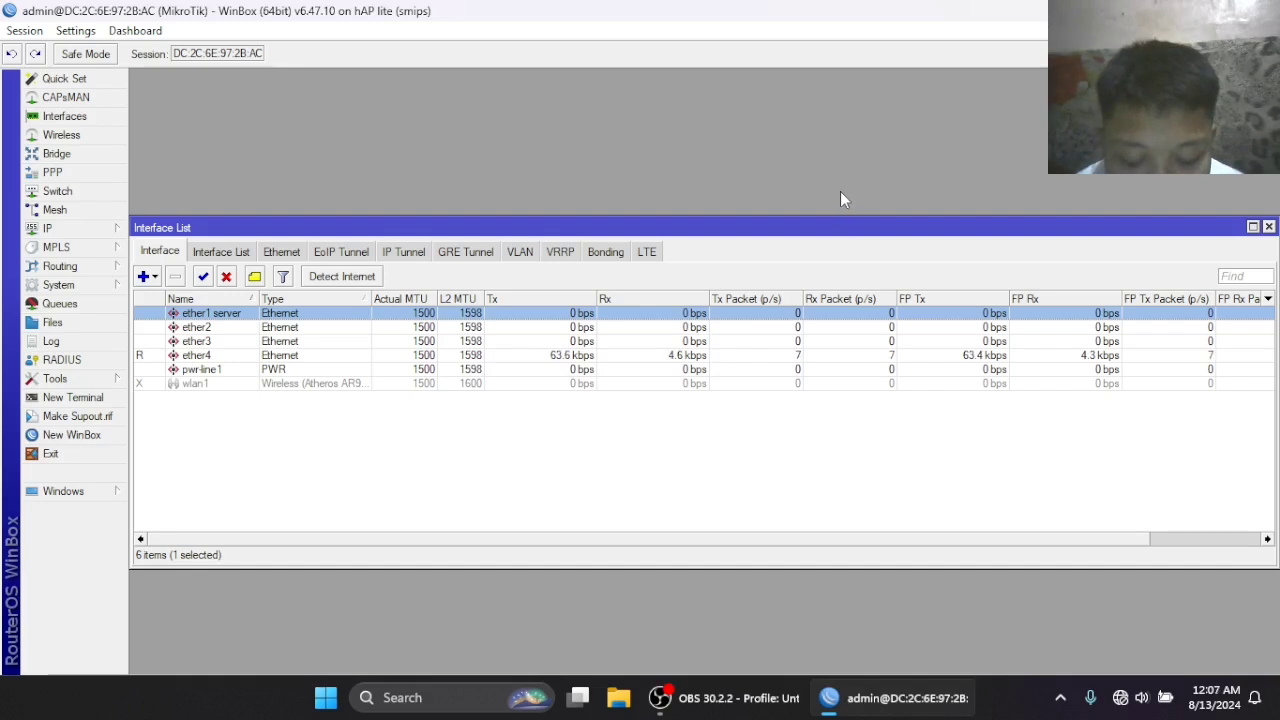
# - Rename port ether2 to 'ether2 ruang guru'
pyautogui.doubleClick(257, 330)
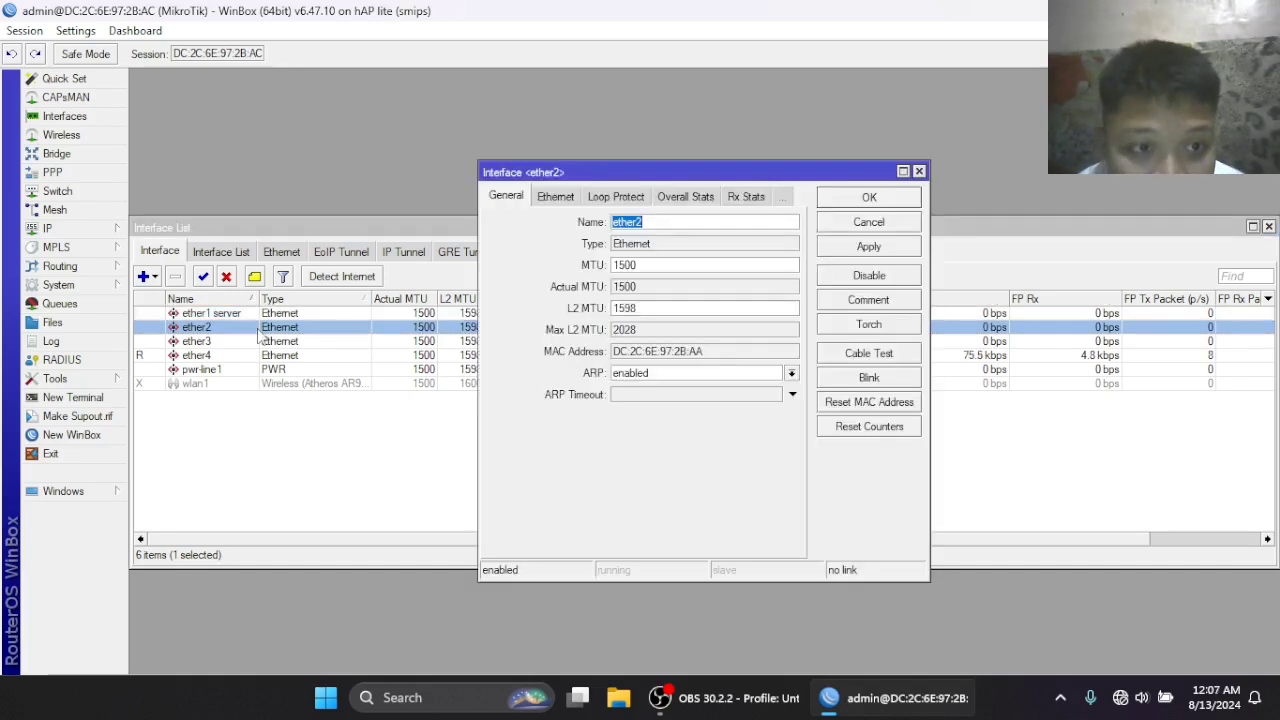
pyautogui.doubleClick(733, 222)
pyautogui.click(733, 222)
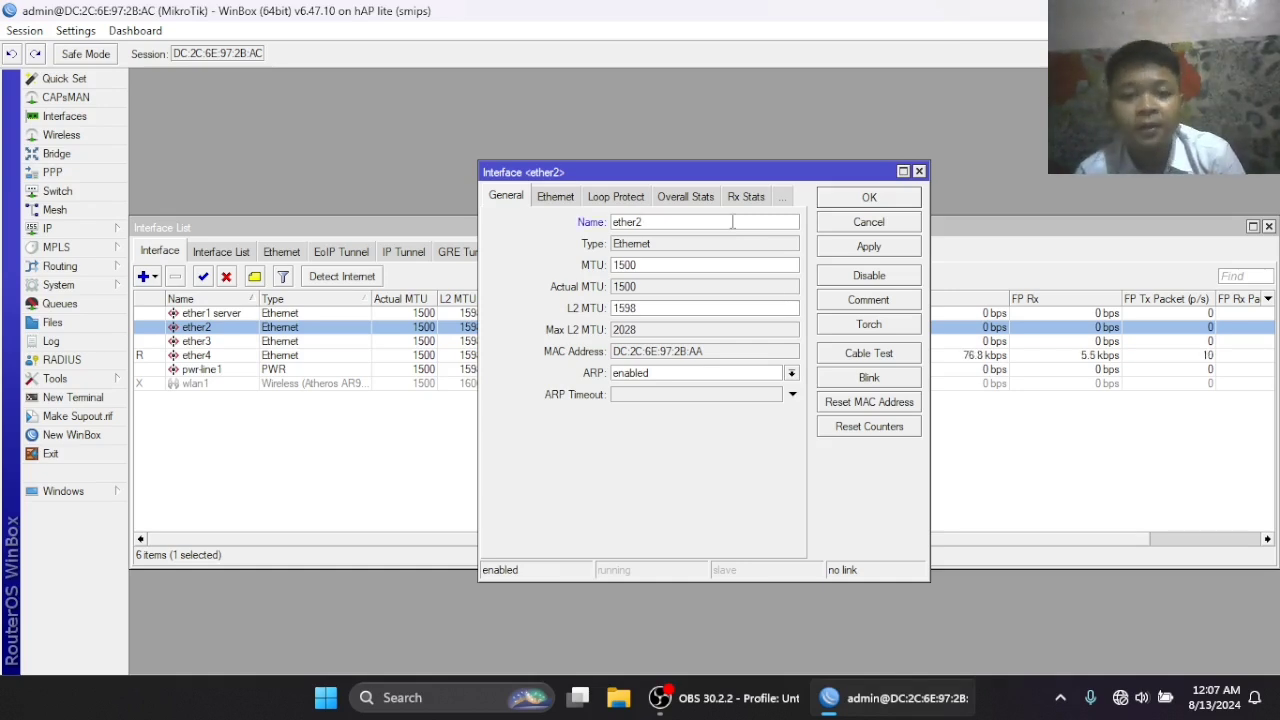
pyautogui.click(733, 222)
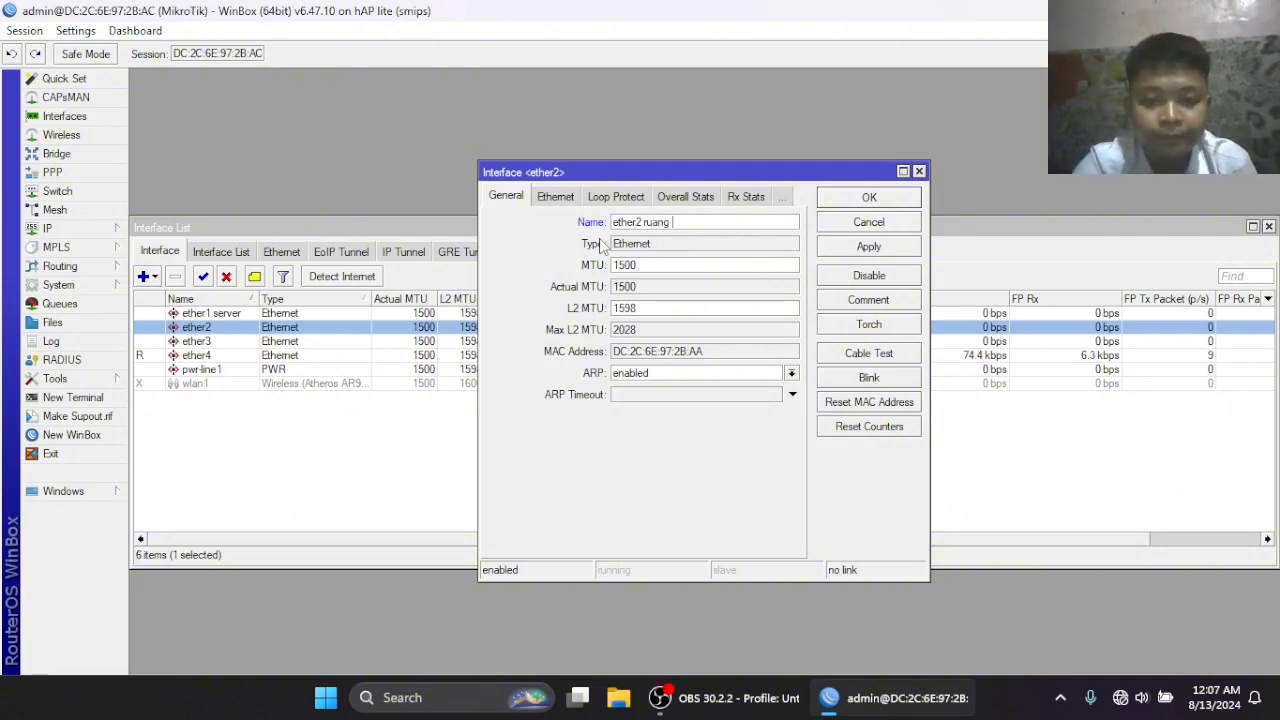
pyautogui.write('ruang guru')
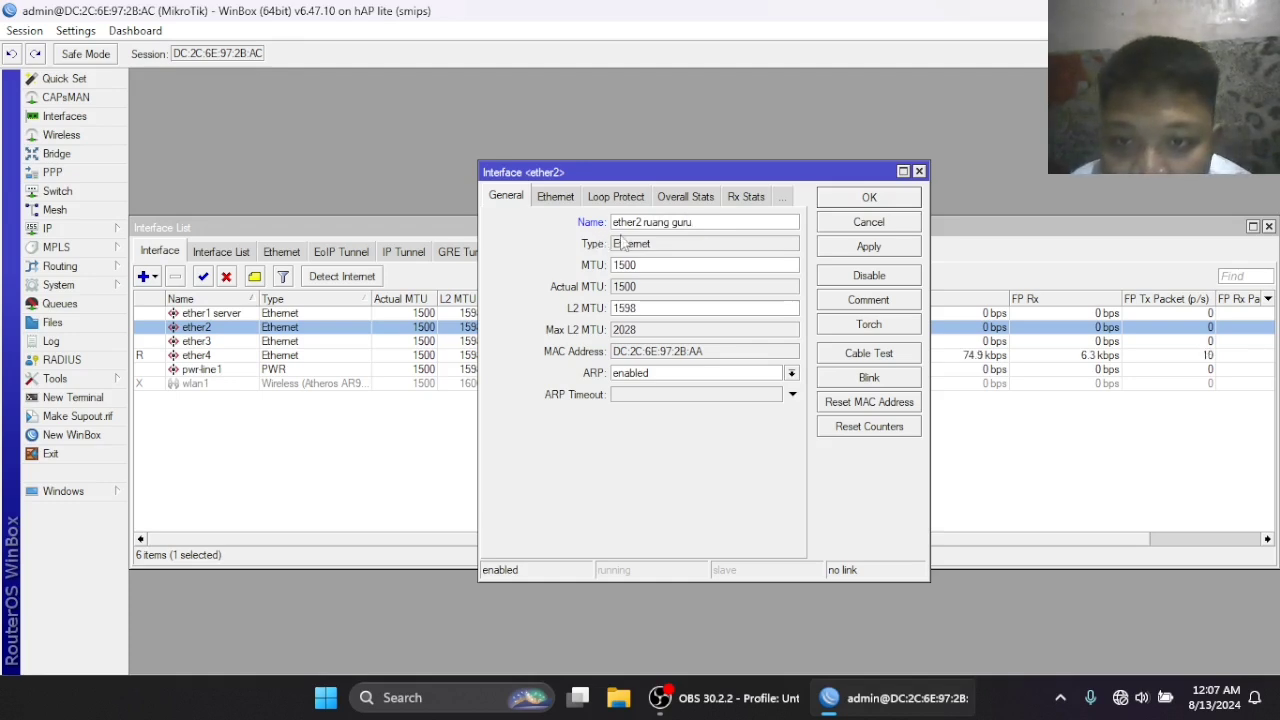
pyautogui.click(868, 246)
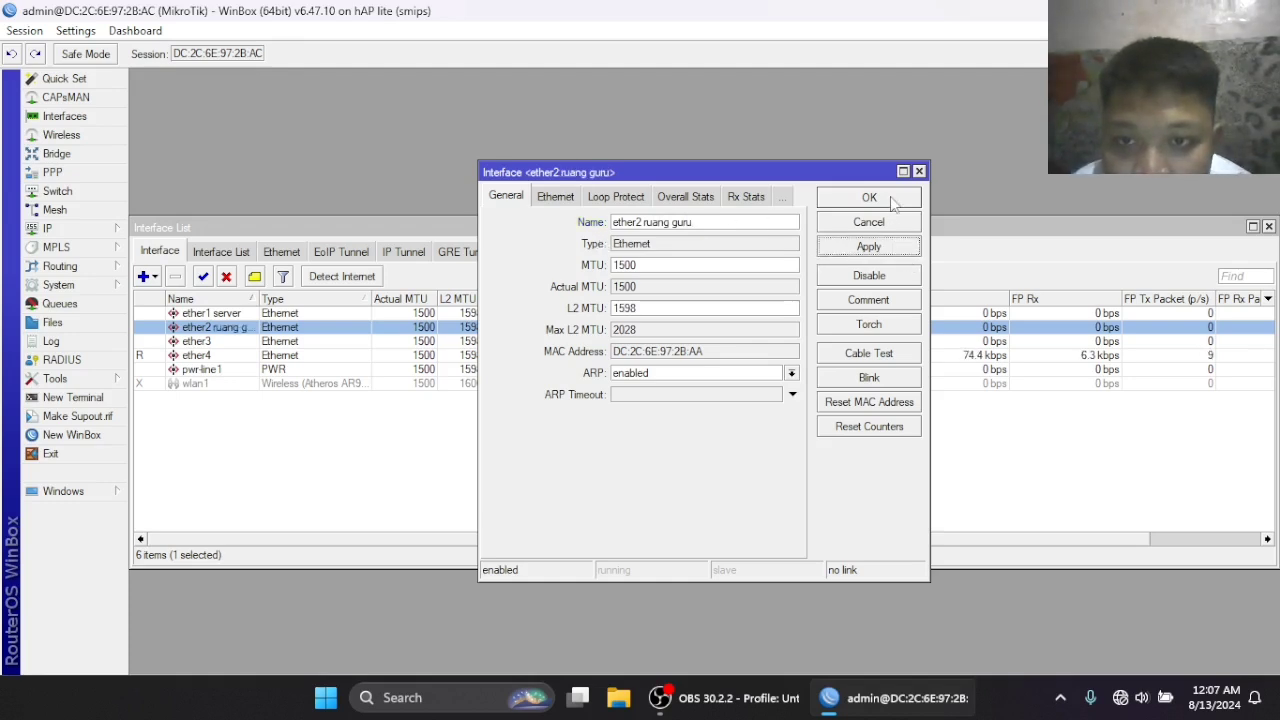
pyautogui.click(890, 198)
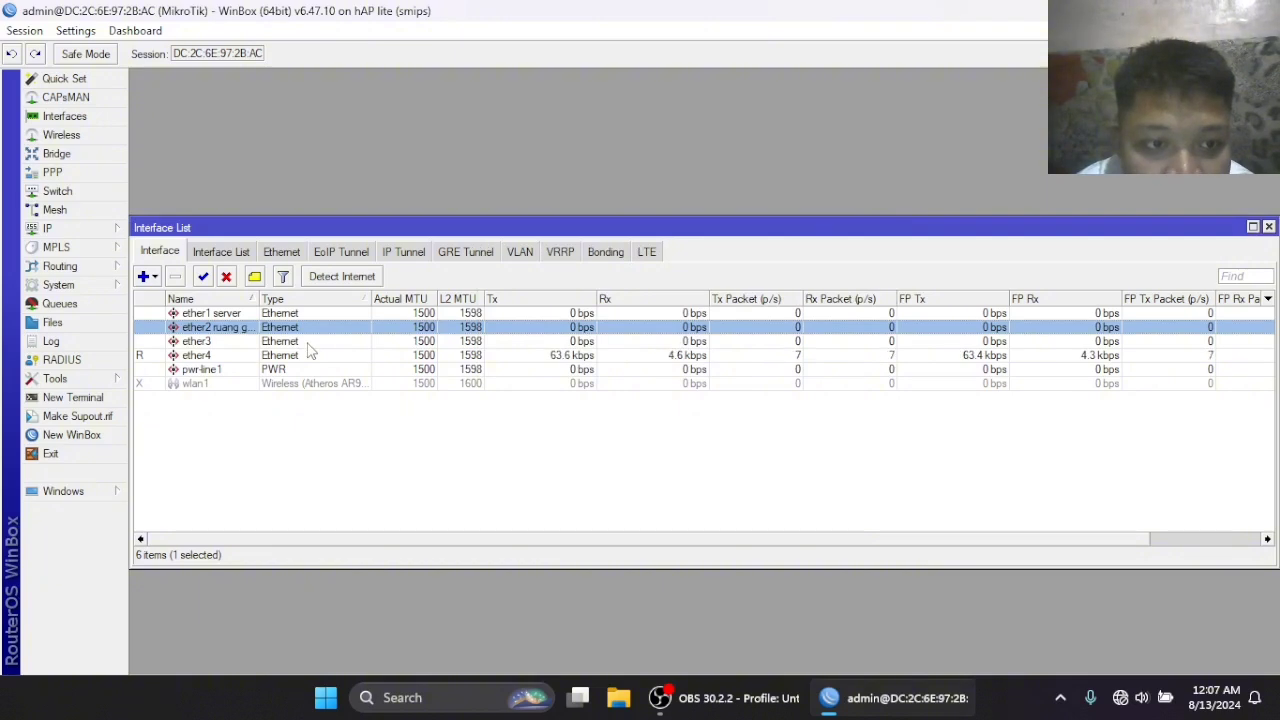
# - Rename port ether3 to 'ether3 ruang kelas'
pyautogui.doubleClick(246, 343)
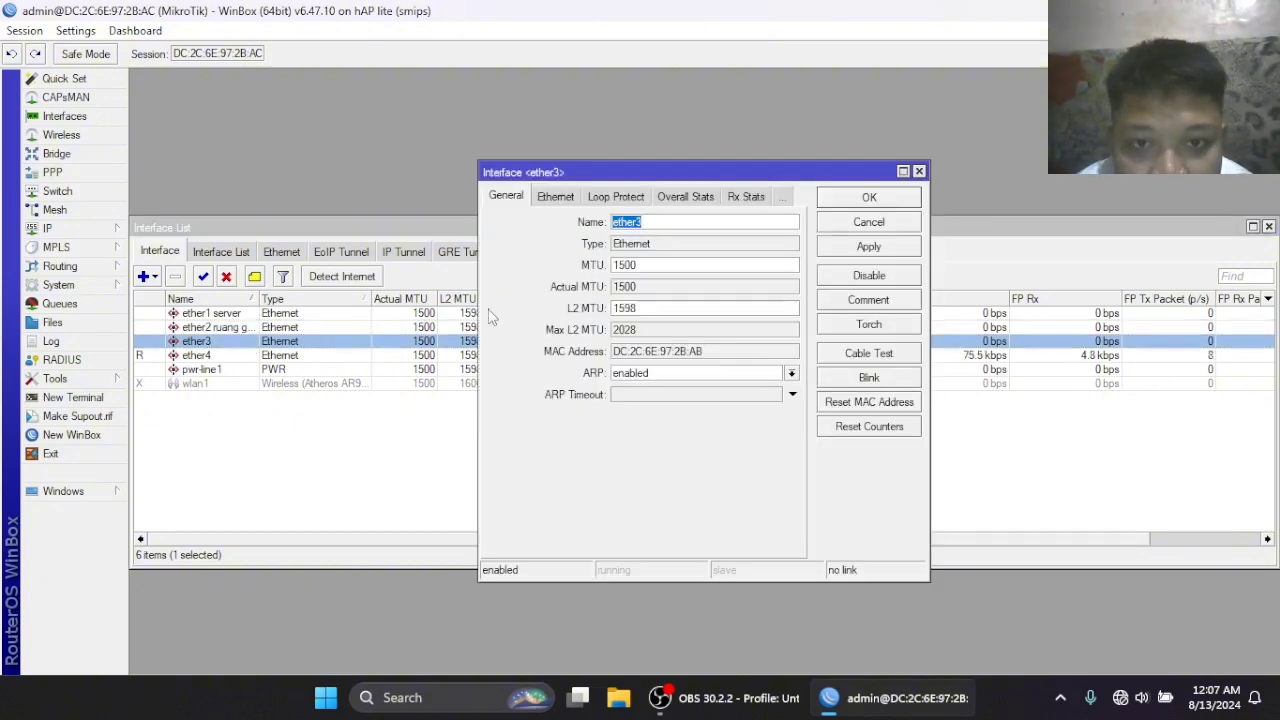
pyautogui.click(706, 222)
pyautogui.doubleClick(706, 222)
pyautogui.click(706, 222)
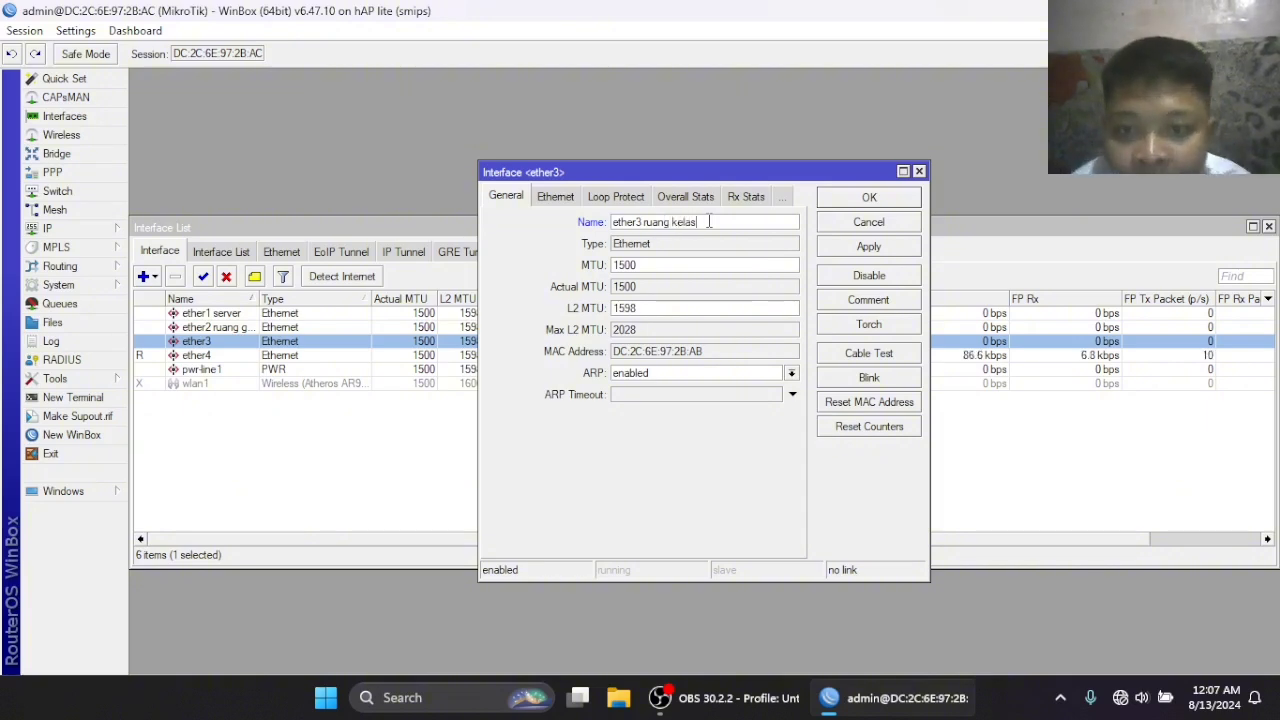
pyautogui.click(868, 246)
pyautogui.click(869, 197)
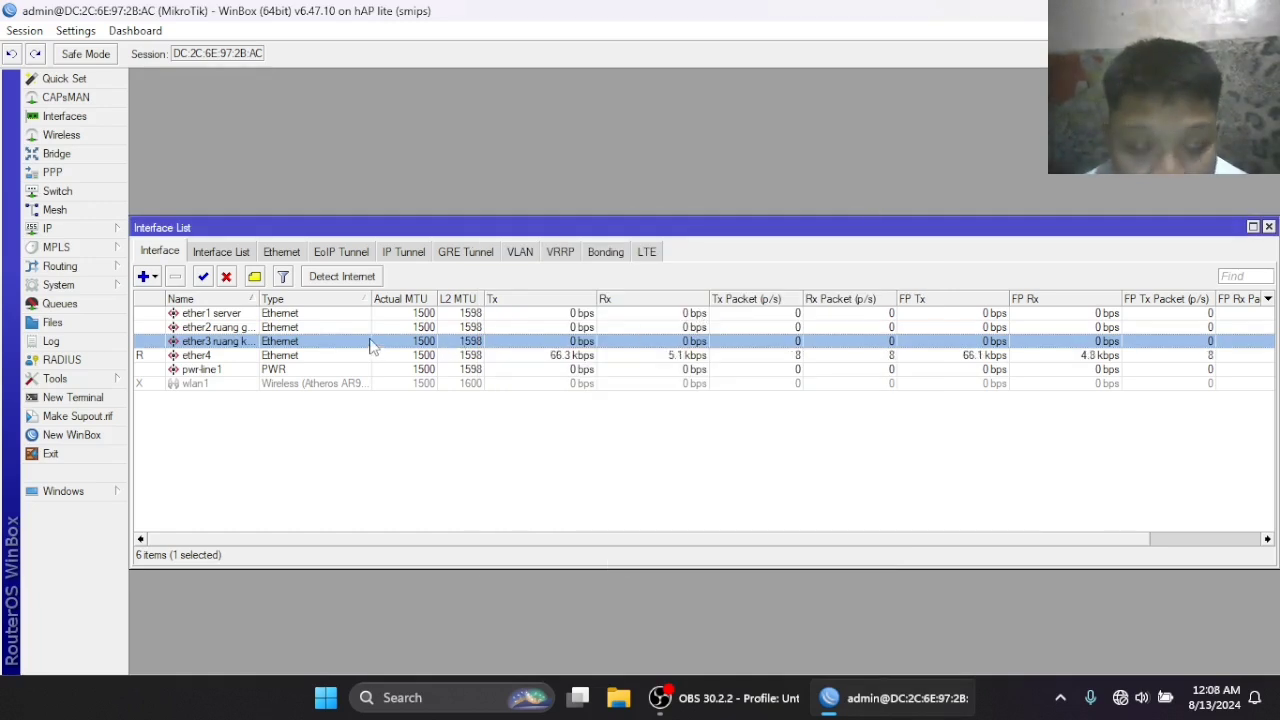
pyautogui.click(66, 155)
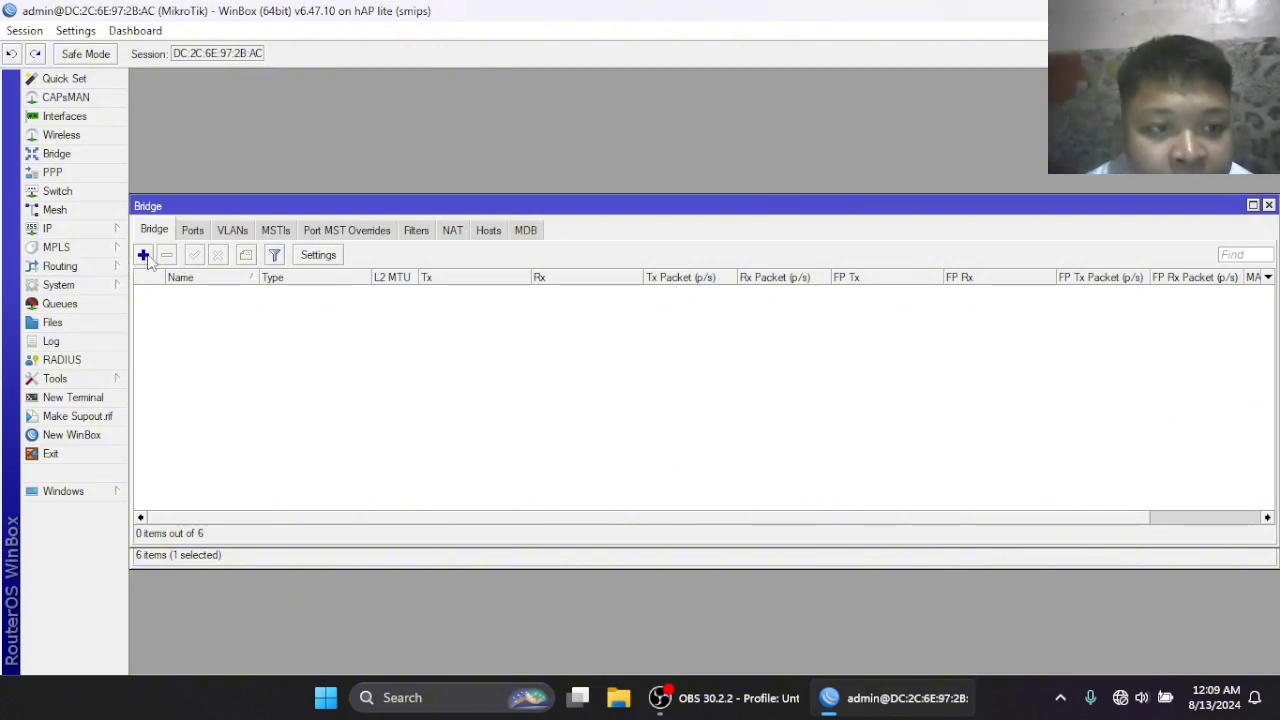
# - Add a bridge named 'vlan server' in place of the default name bridge1
pyautogui.click(143, 255)
pyautogui.click(733, 221)
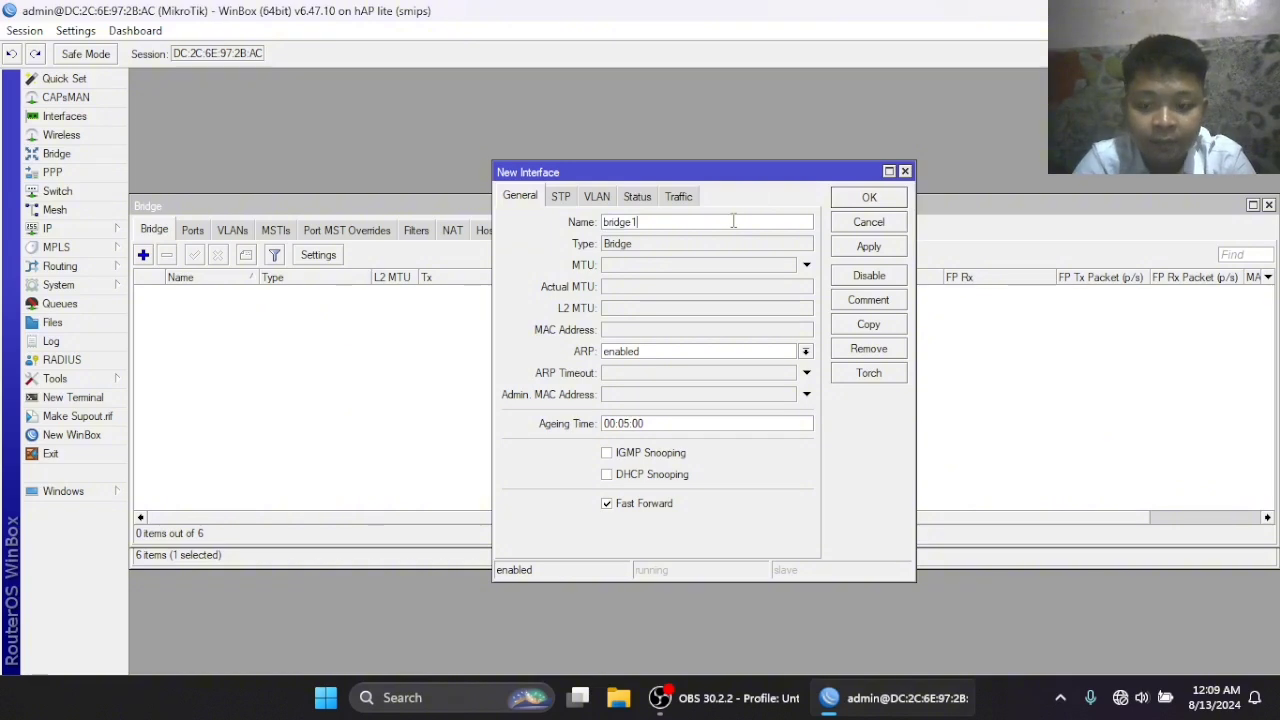
pyautogui.press('BackSpace')
pyautogui.press('BackSpace')
pyautogui.press('BackSpace')
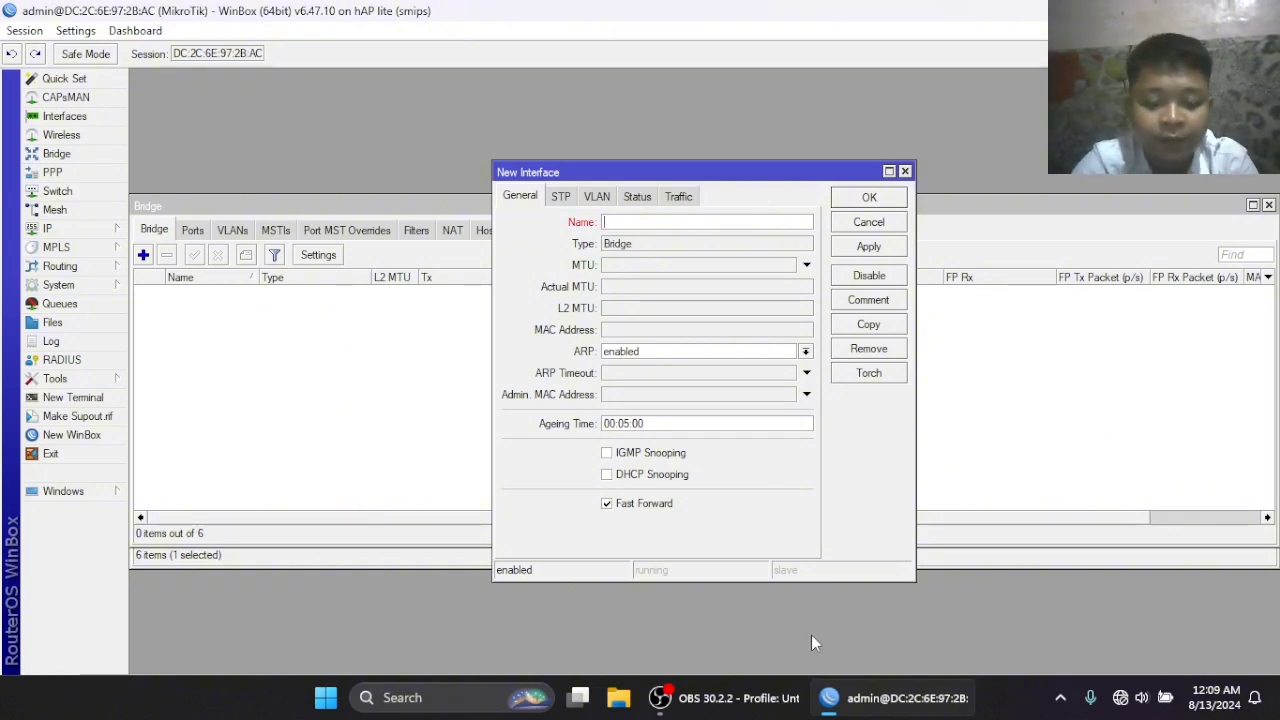
pyautogui.write('vlan server')
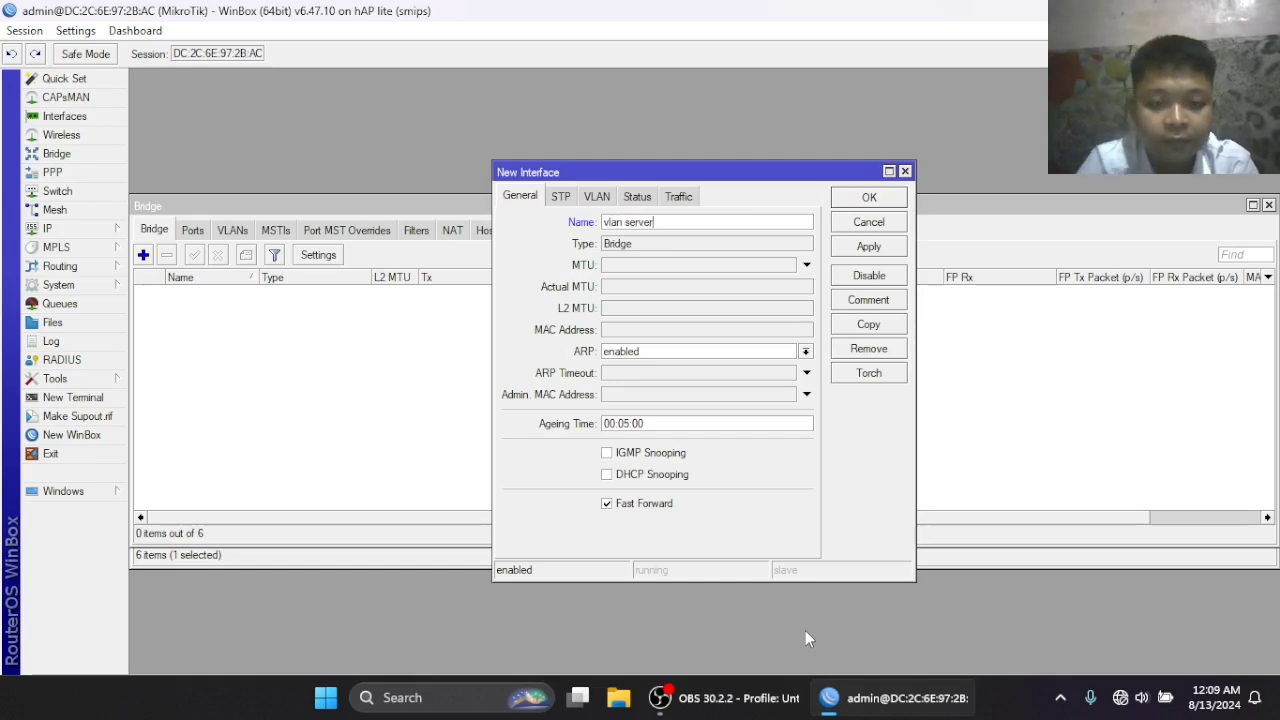
pyautogui.click(893, 248)
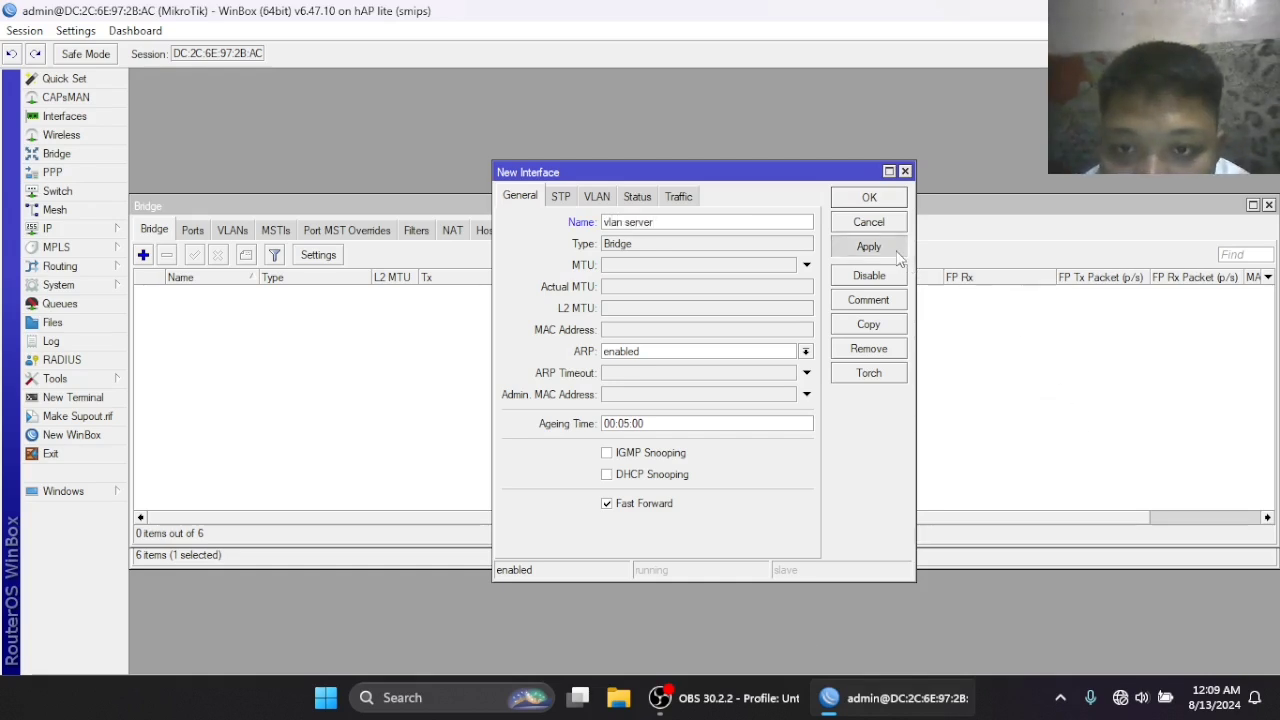
pyautogui.click(877, 197)
pyautogui.click(192, 230)
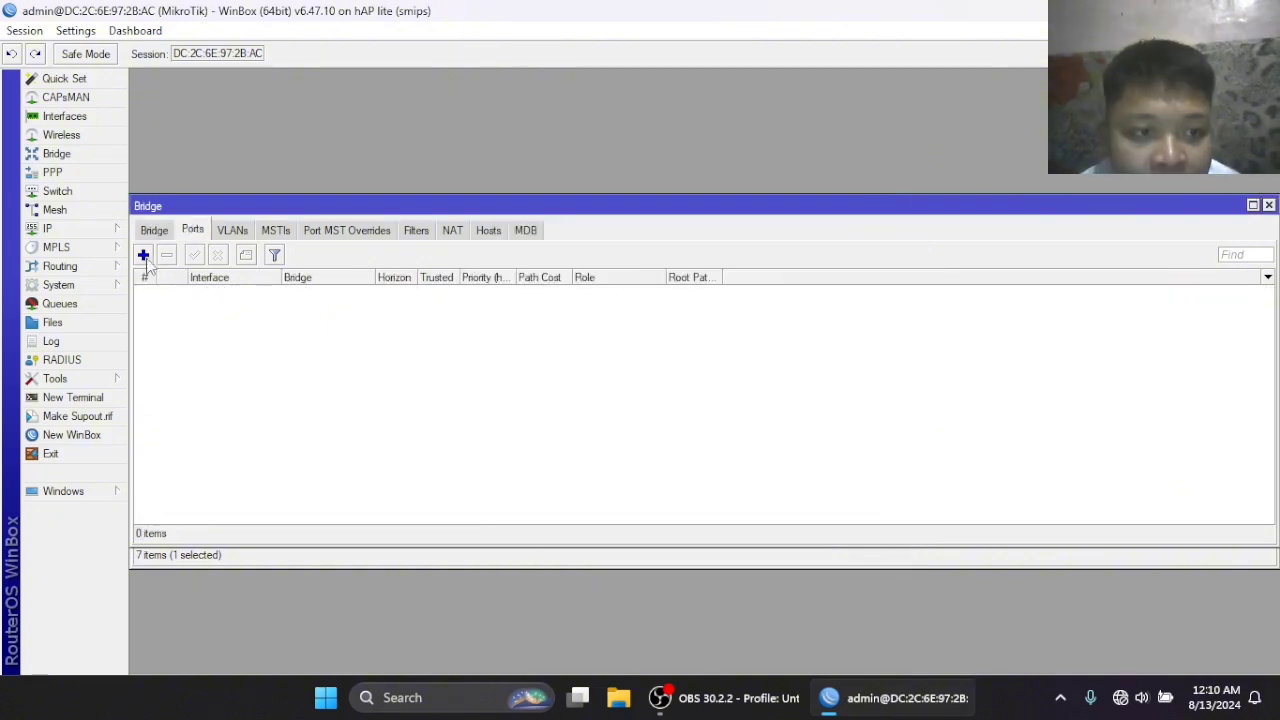
# - Add ether1 server as a port of the vlan server bridge
pyautogui.click(143, 255)
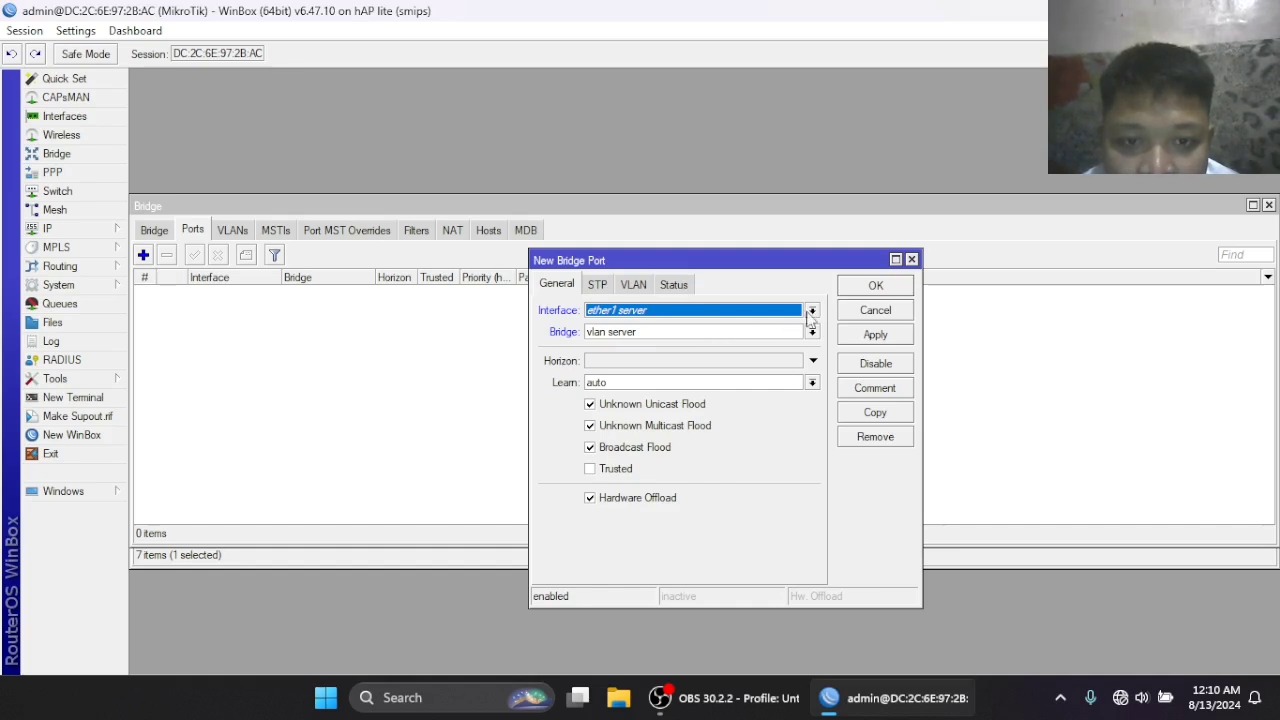
pyautogui.click(811, 311)
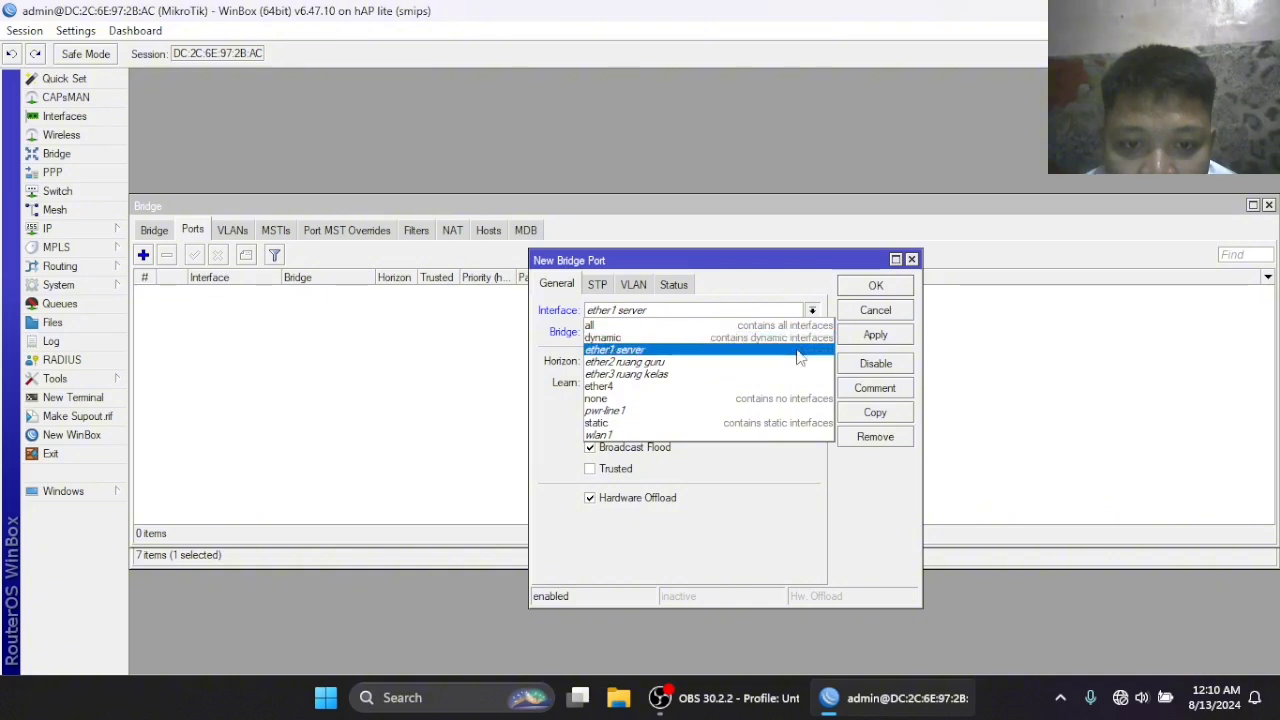
pyautogui.click(798, 350)
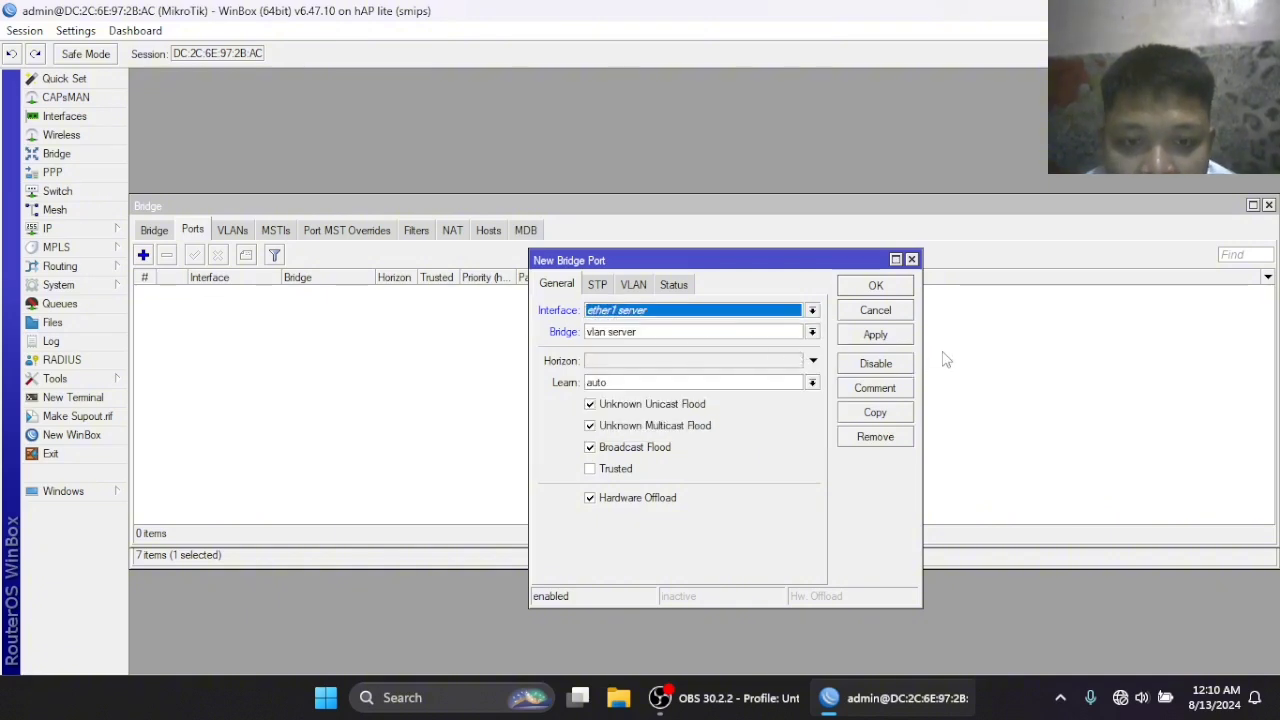
pyautogui.click(878, 335)
pyautogui.click(882, 287)
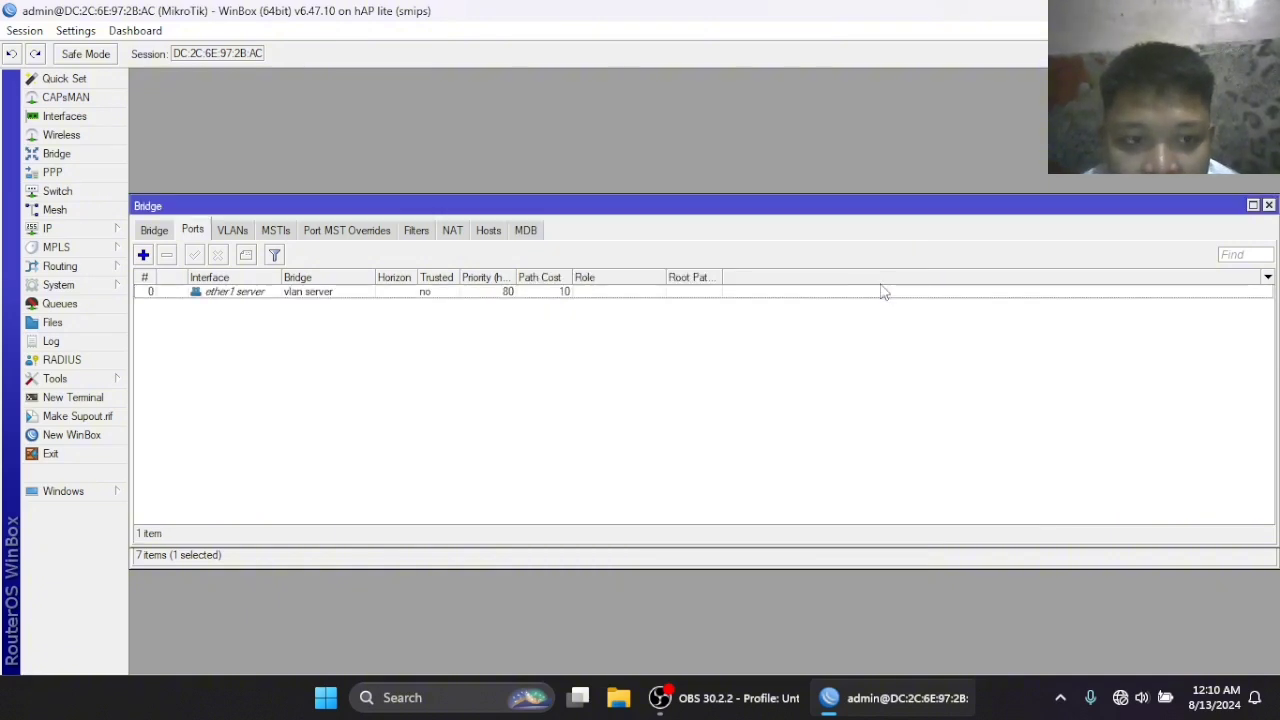
# - Add ether2 ruang guru and ether3 ruang kelas as vlan server bridge ports
pyautogui.click(146, 255)
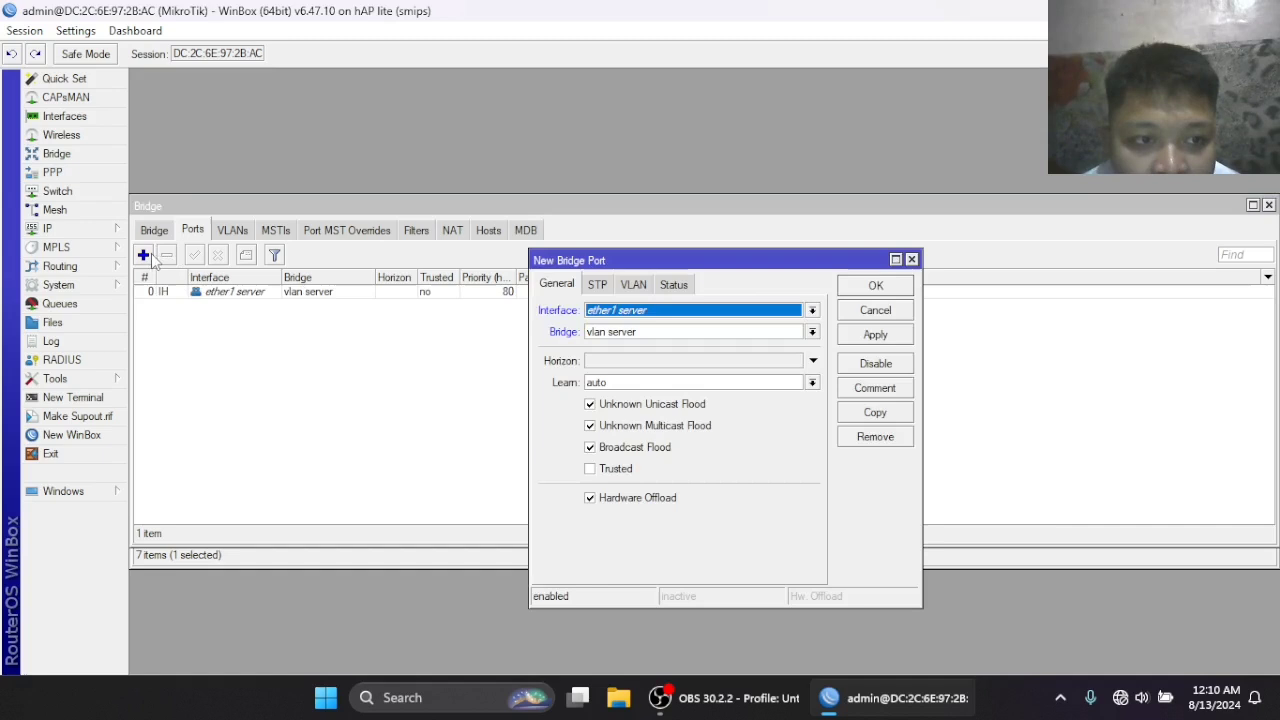
pyautogui.click(703, 314)
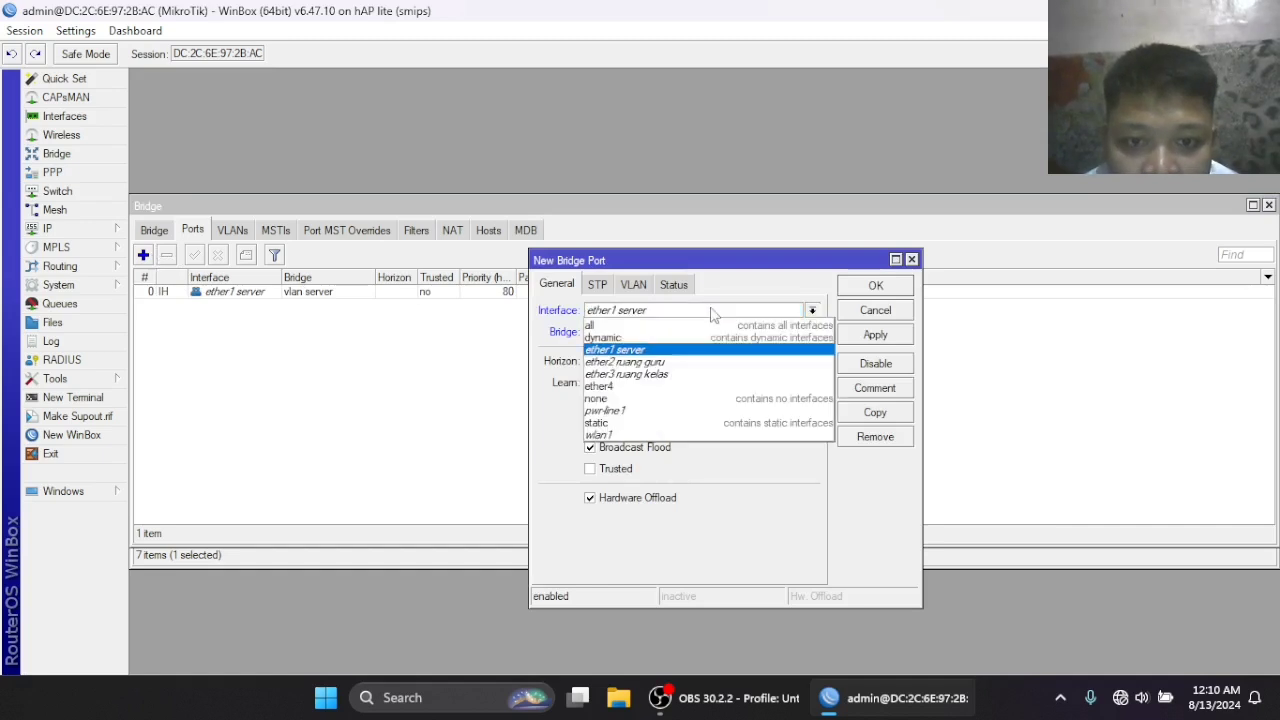
pyautogui.click(704, 362)
pyautogui.click(858, 340)
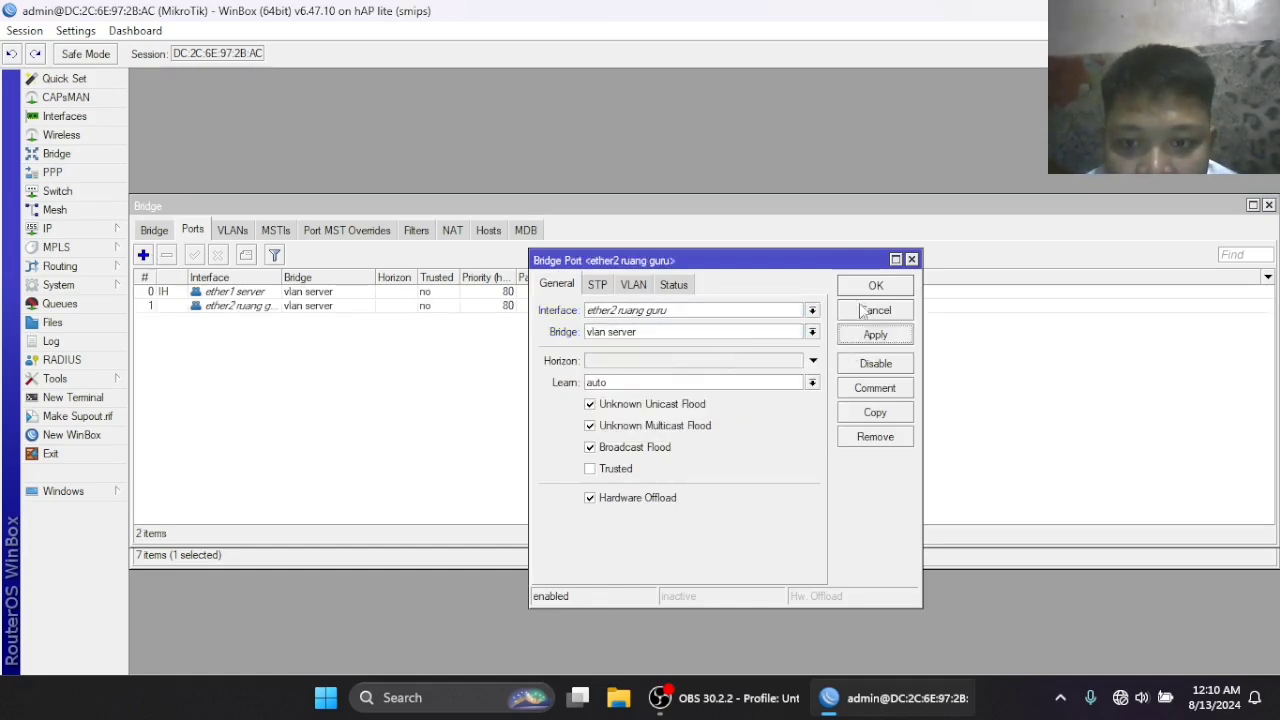
pyautogui.click(870, 286)
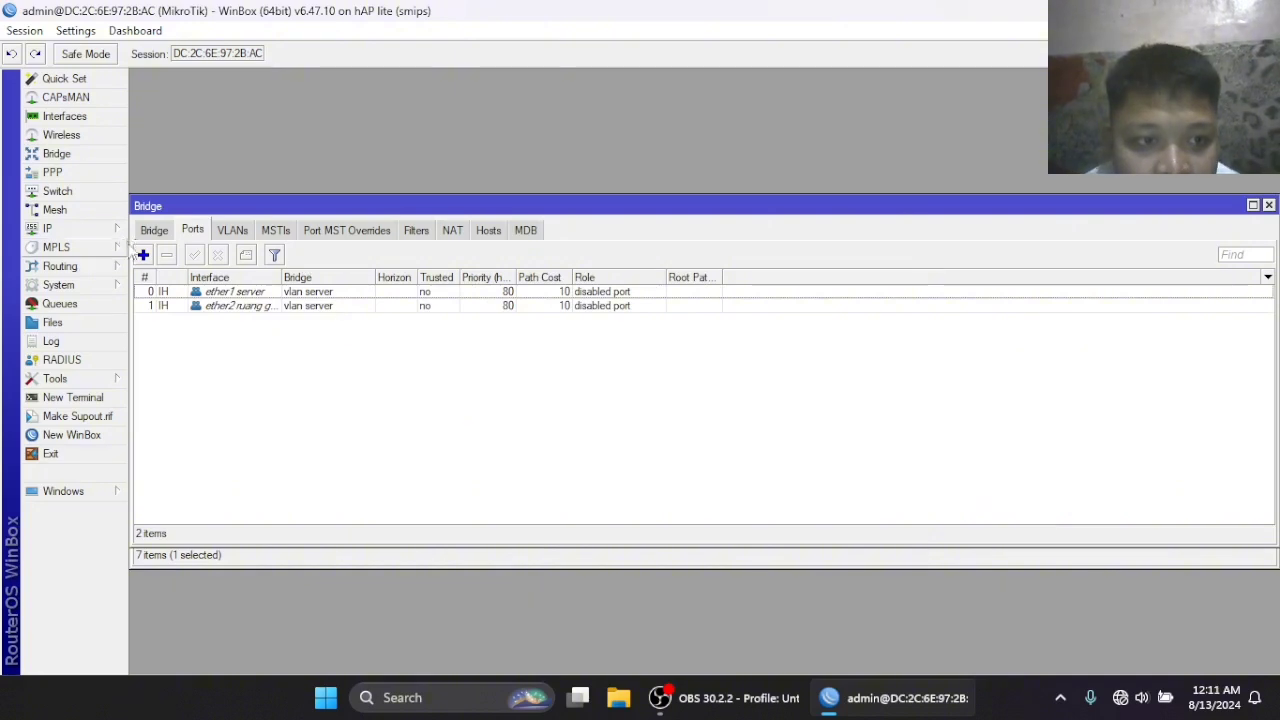
pyautogui.click(143, 255)
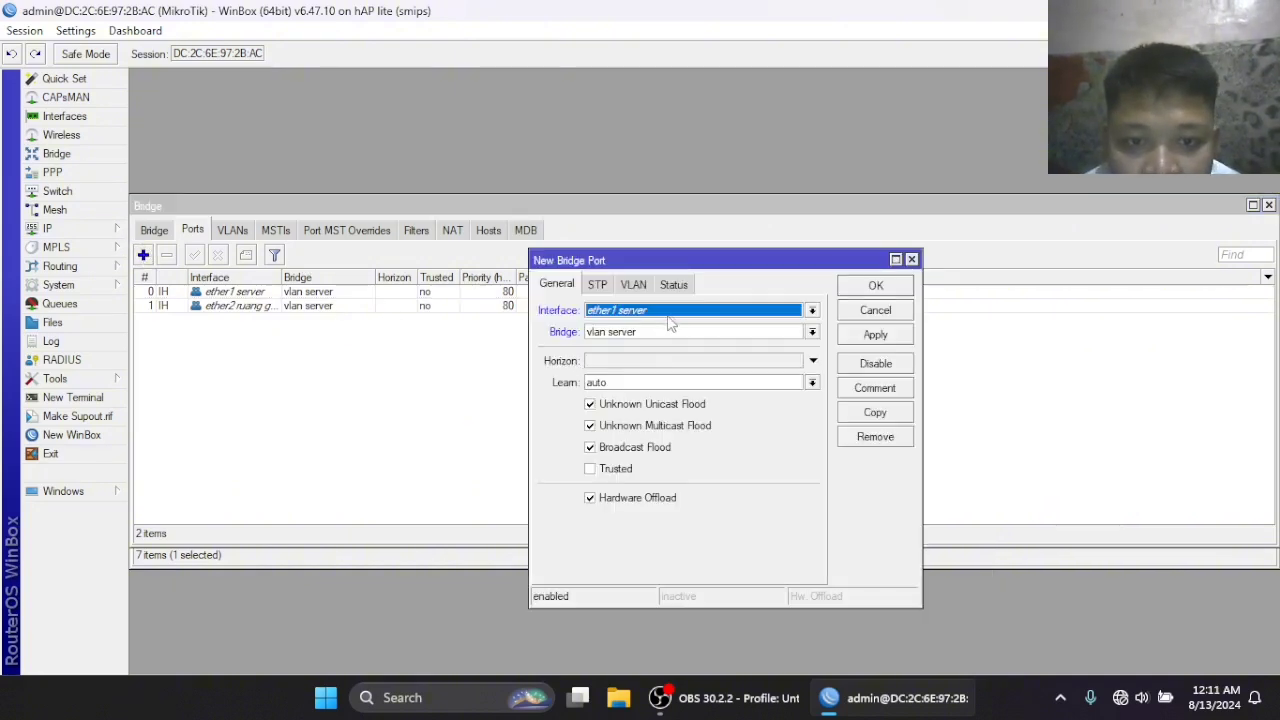
pyautogui.click(677, 313)
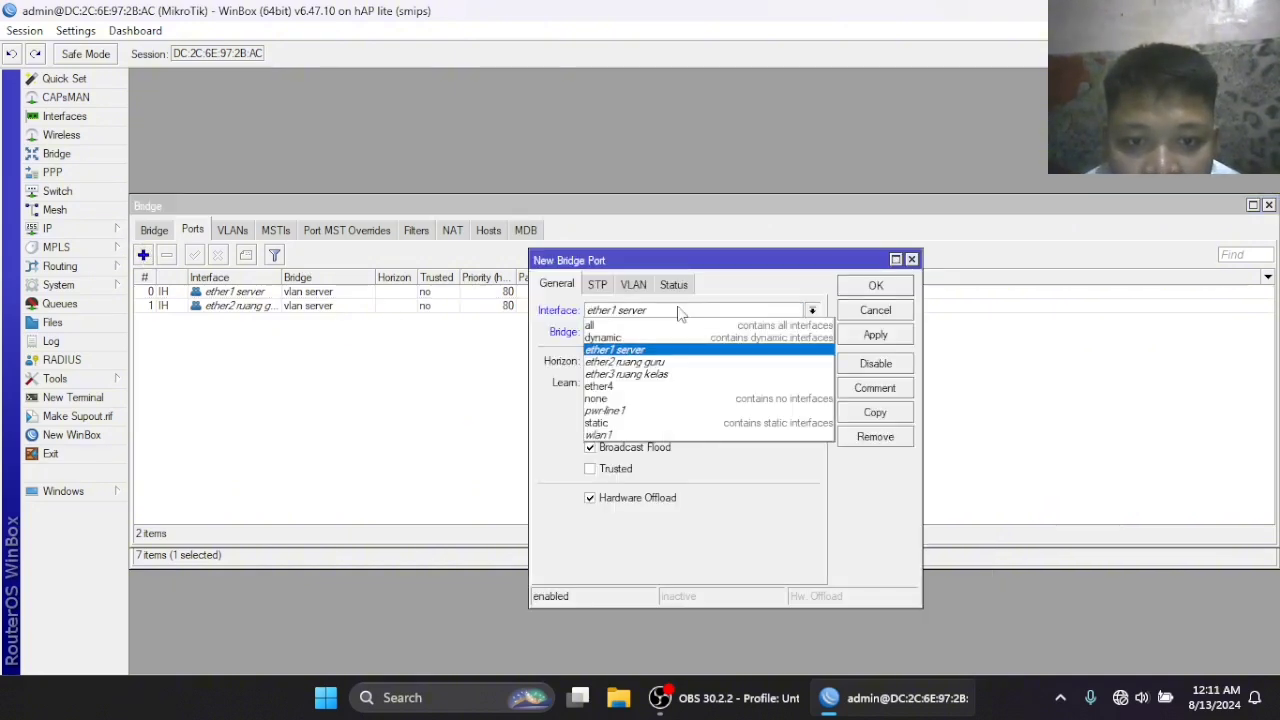
pyautogui.click(668, 374)
pyautogui.click(873, 335)
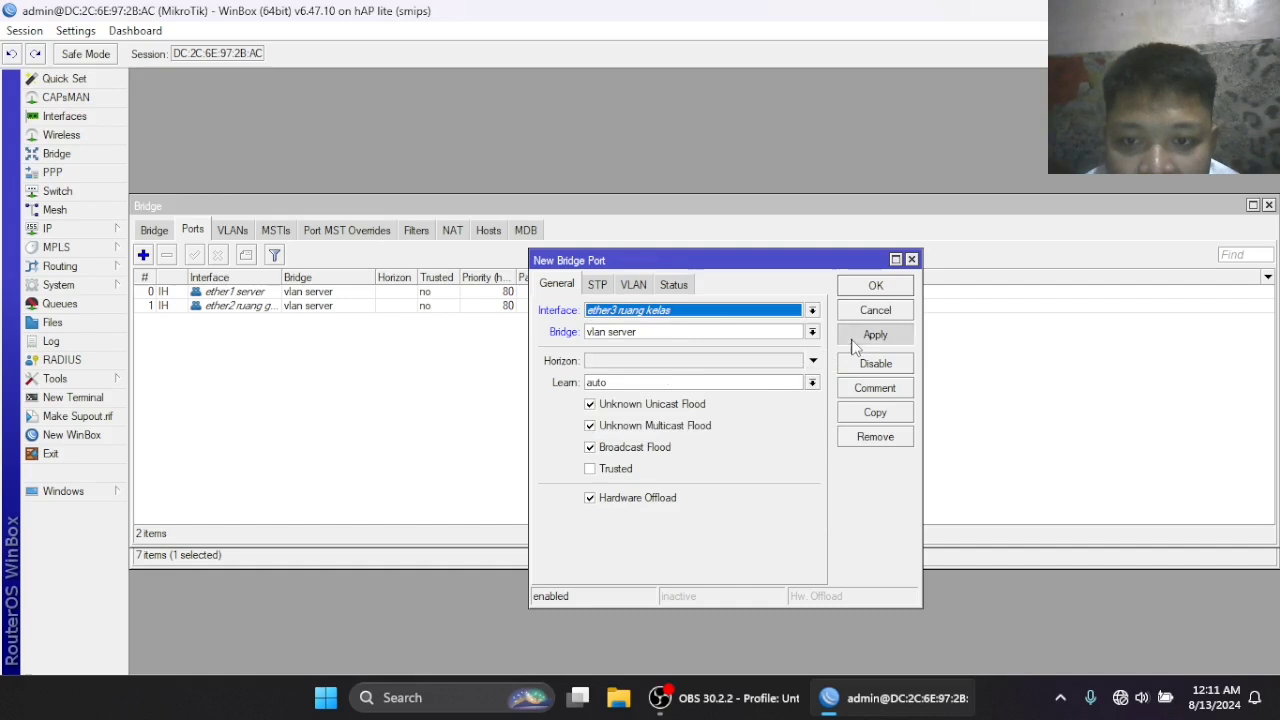
pyautogui.click(875, 287)
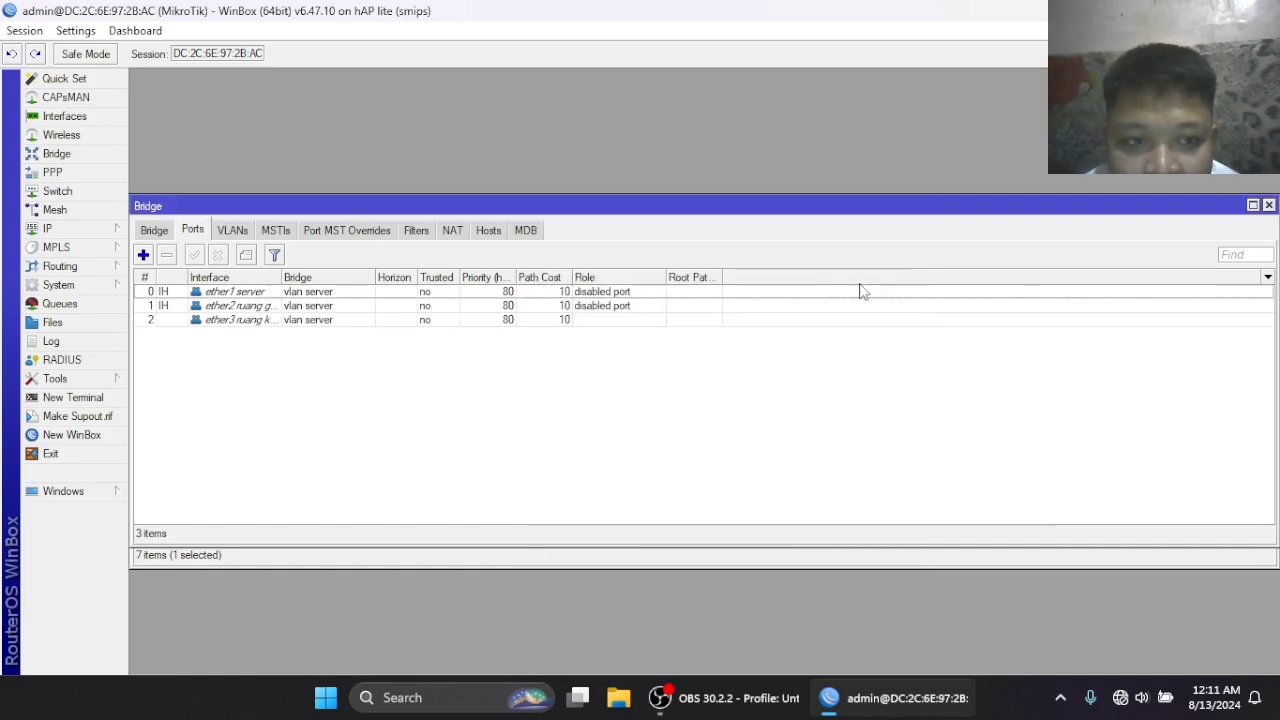
# - Start a new switch VLAN entry with member ports ether1 server and ether2 ruang guru
pyautogui.click(60, 191)
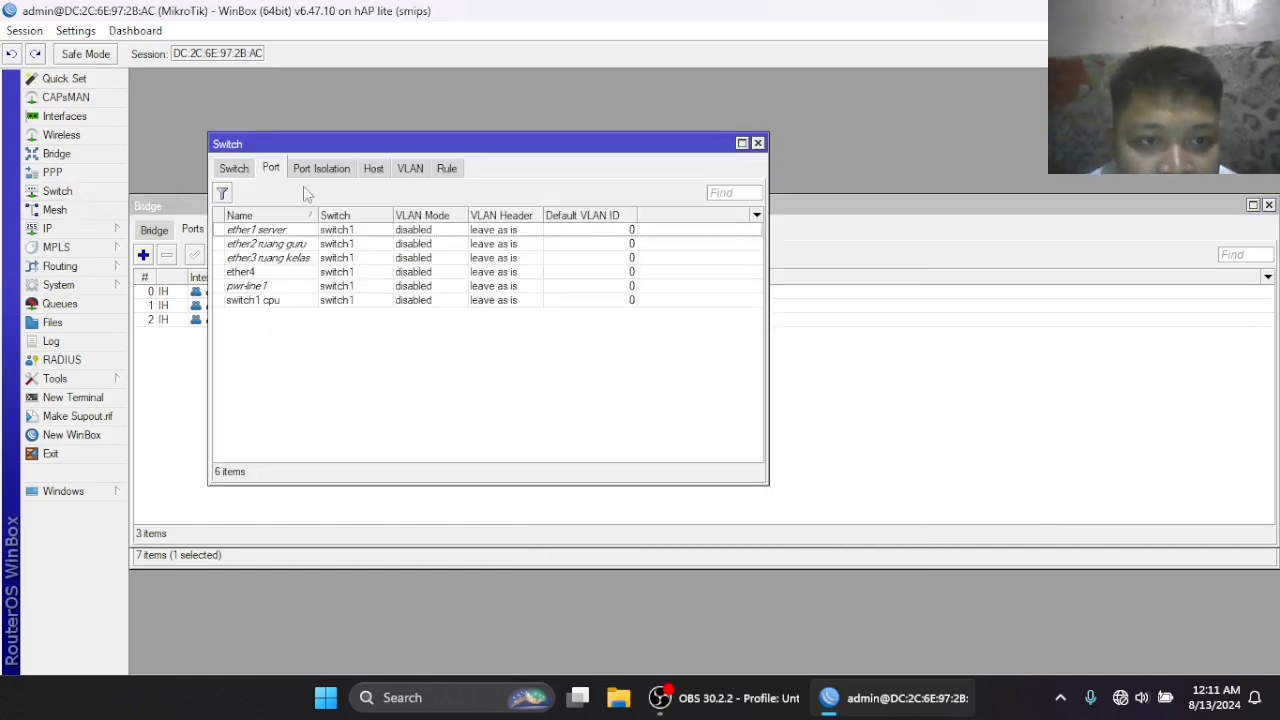
pyautogui.click(409, 168)
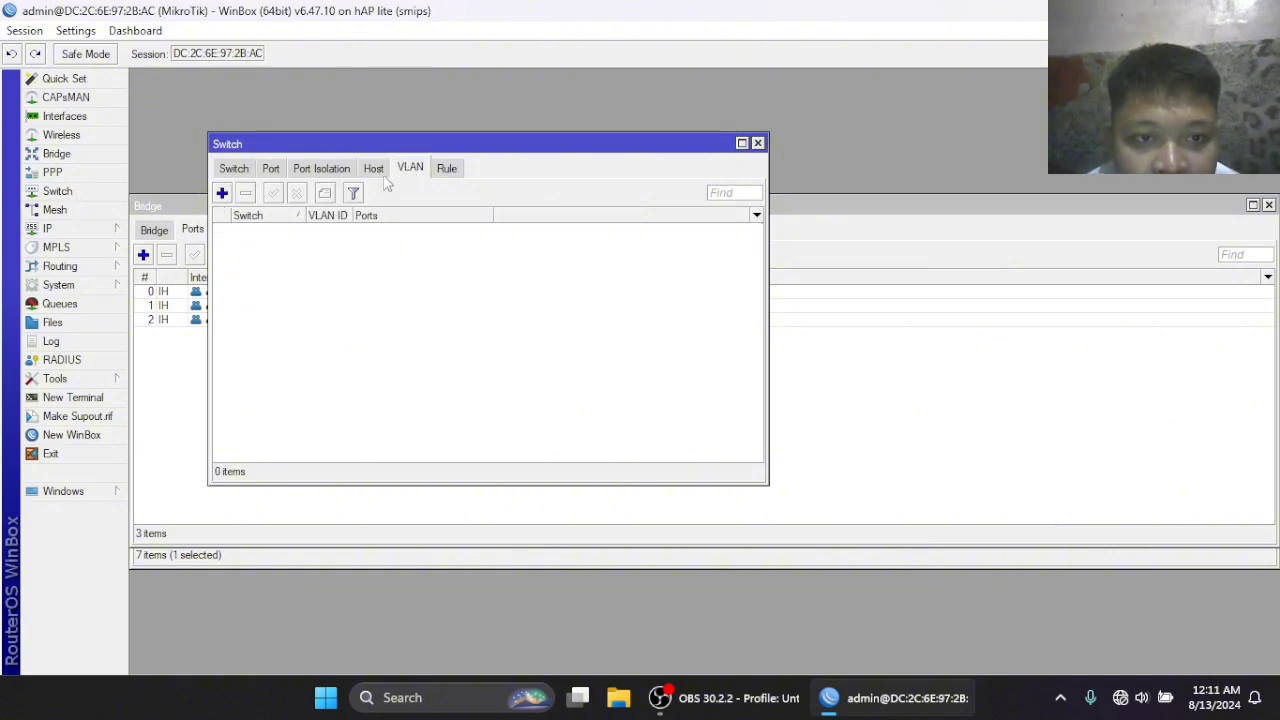
pyautogui.click(222, 193)
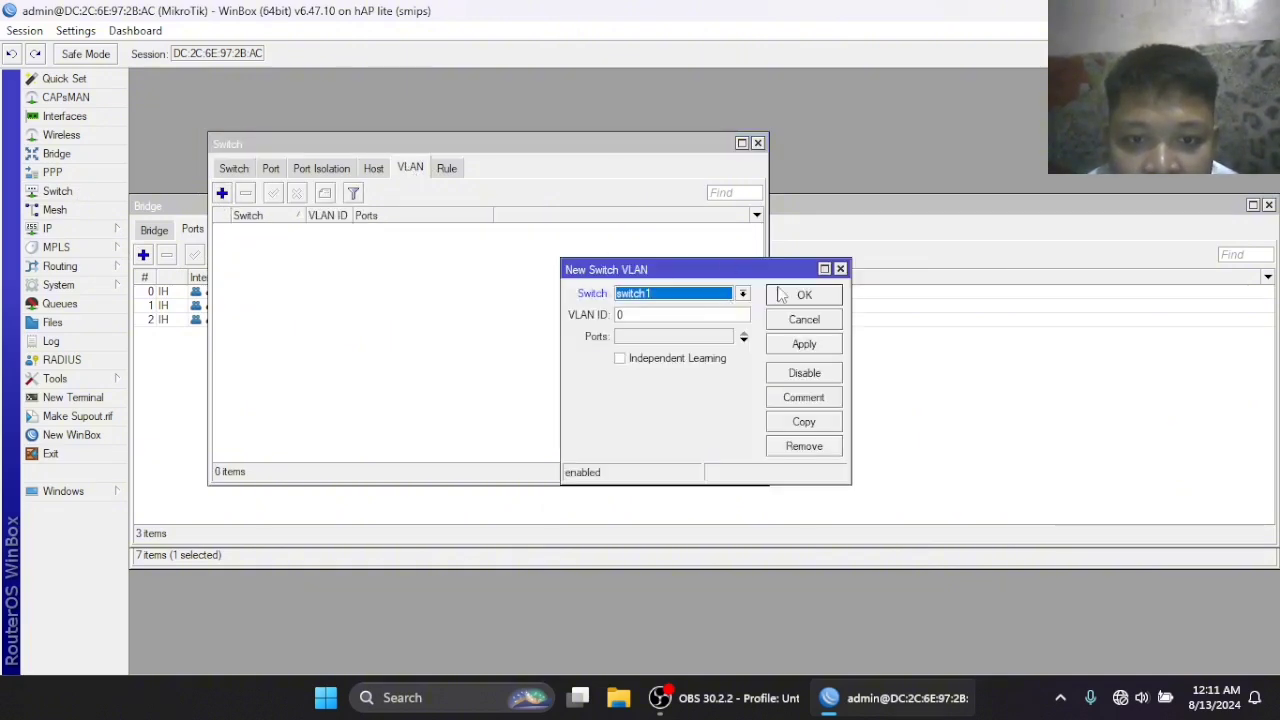
pyautogui.click(745, 341)
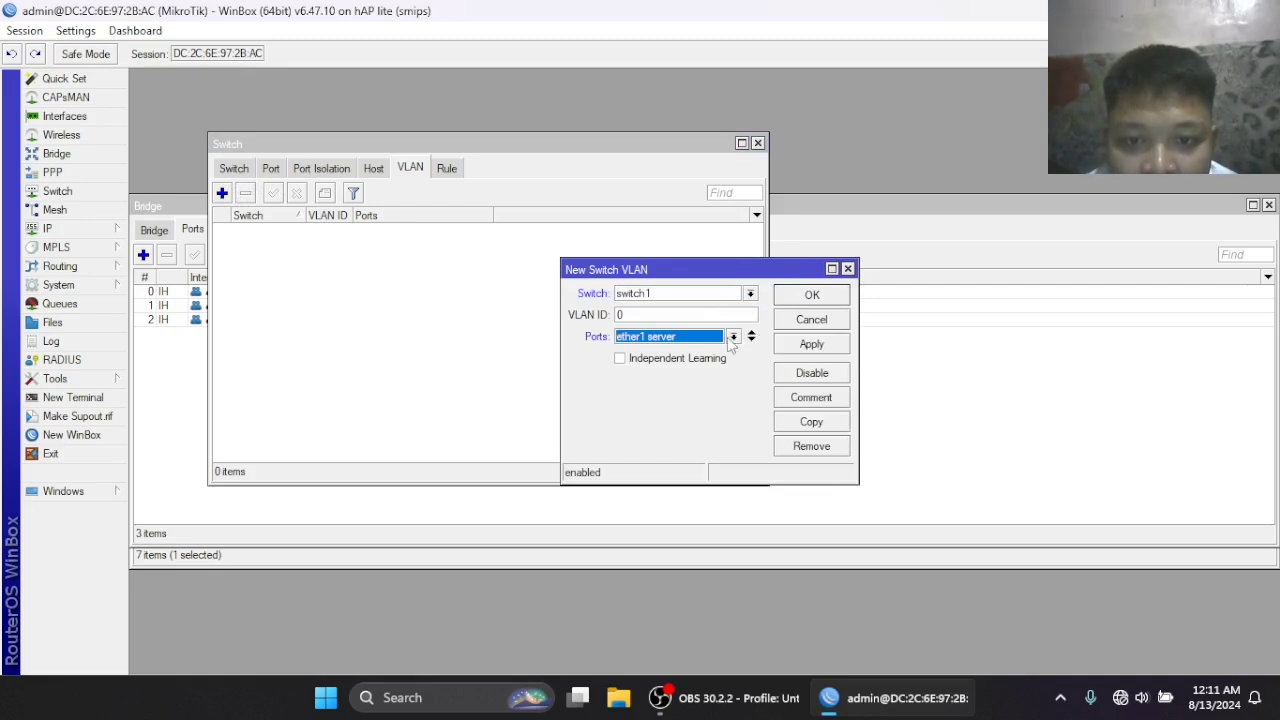
pyautogui.click(732, 338)
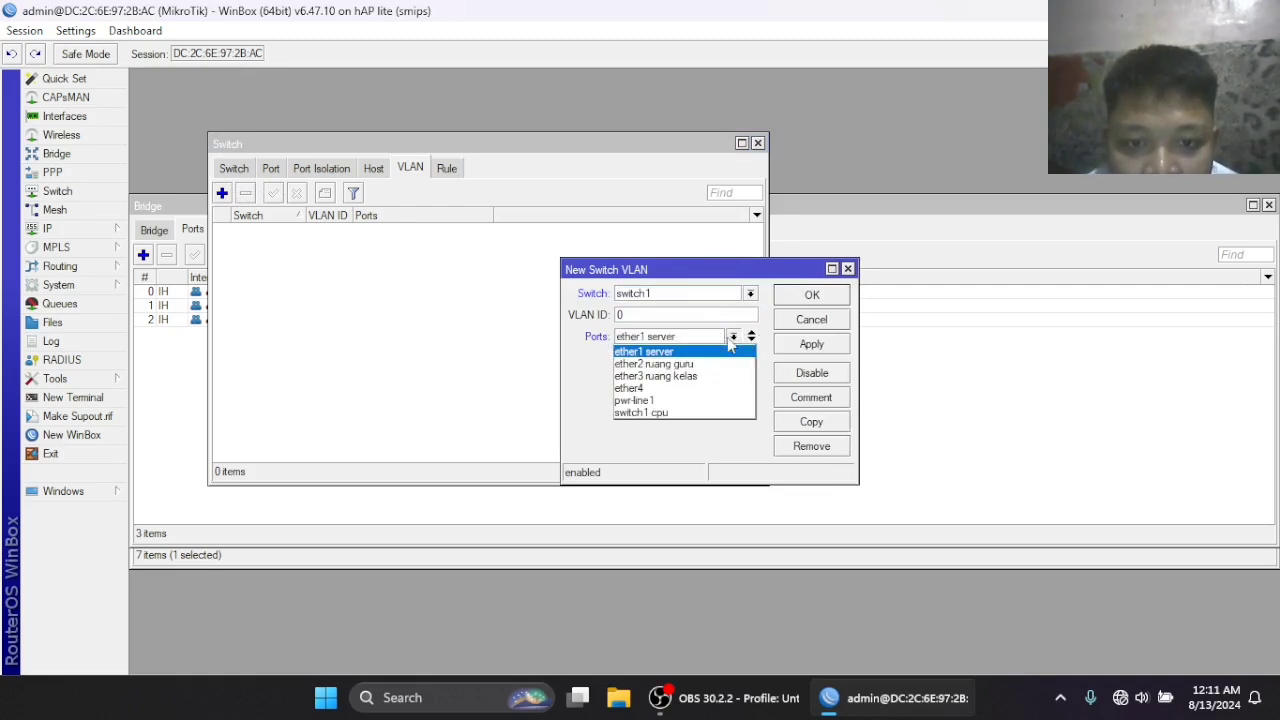
pyautogui.click(689, 353)
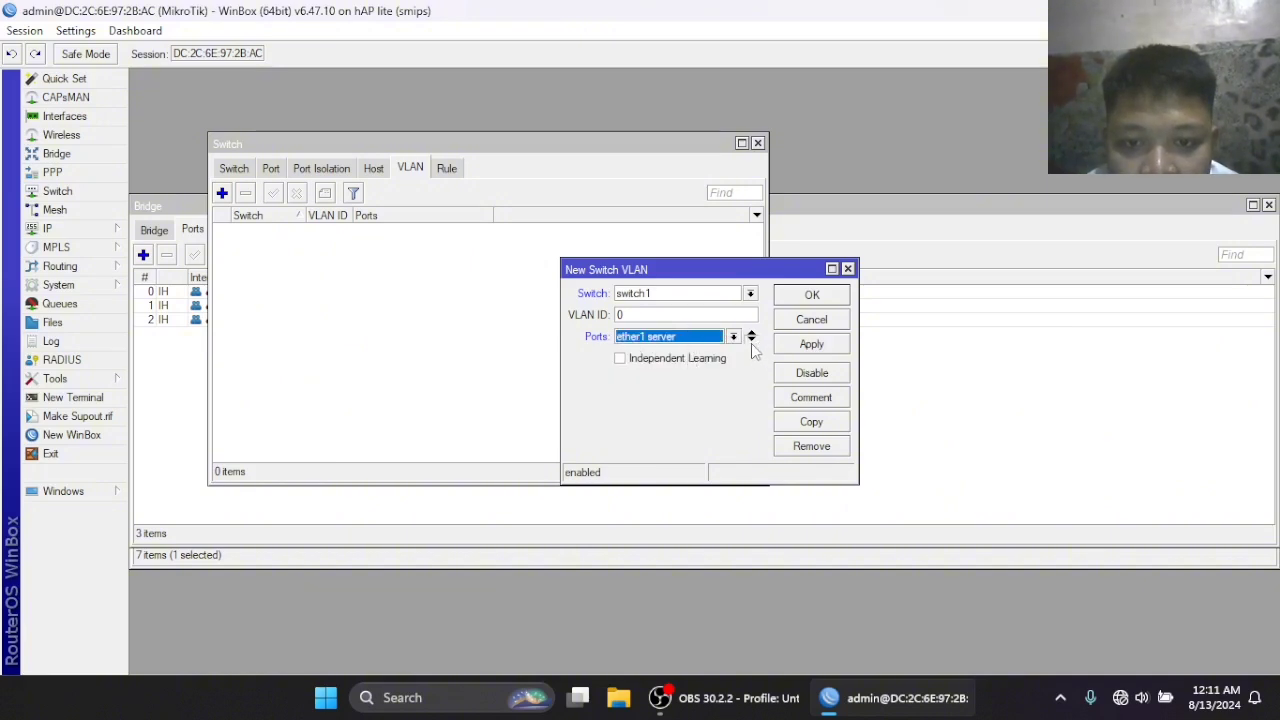
pyautogui.click(751, 340)
pyautogui.click(733, 358)
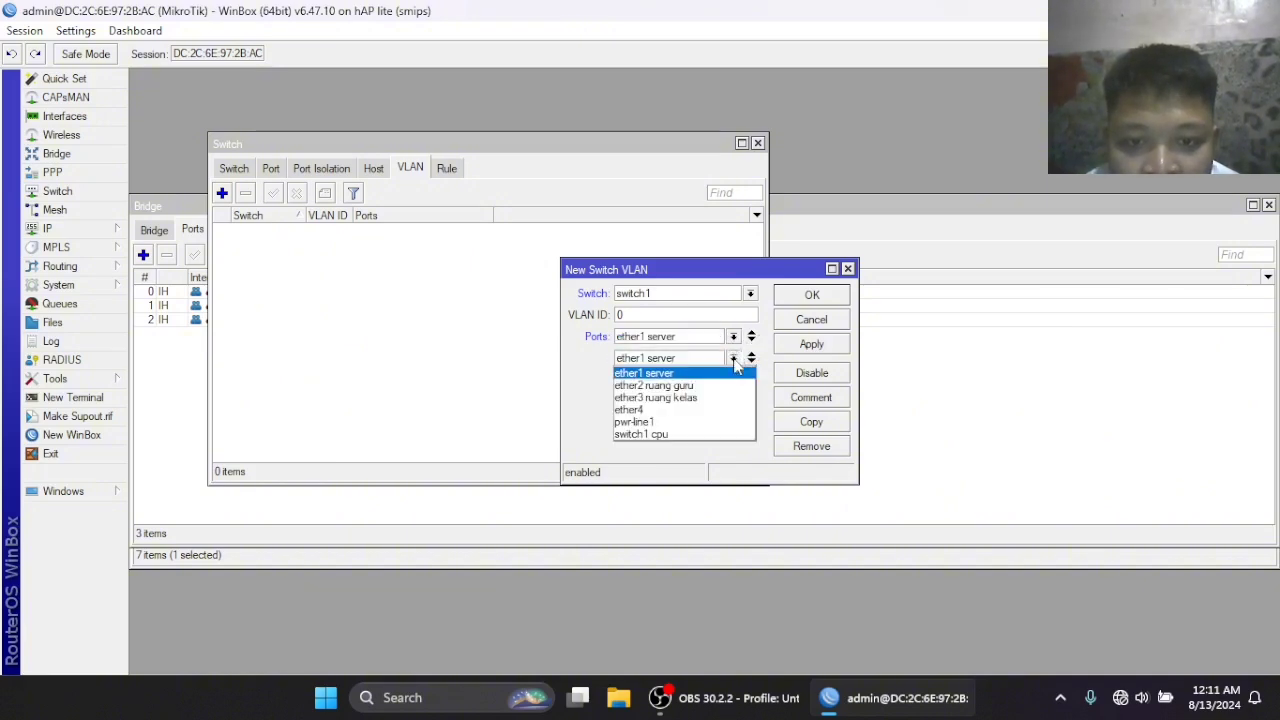
pyautogui.click(711, 386)
# - Set the entry's VLAN ID to 100 and save it
pyautogui.click(646, 313)
pyautogui.moveTo(646, 313); pyautogui.dragTo(576, 318)
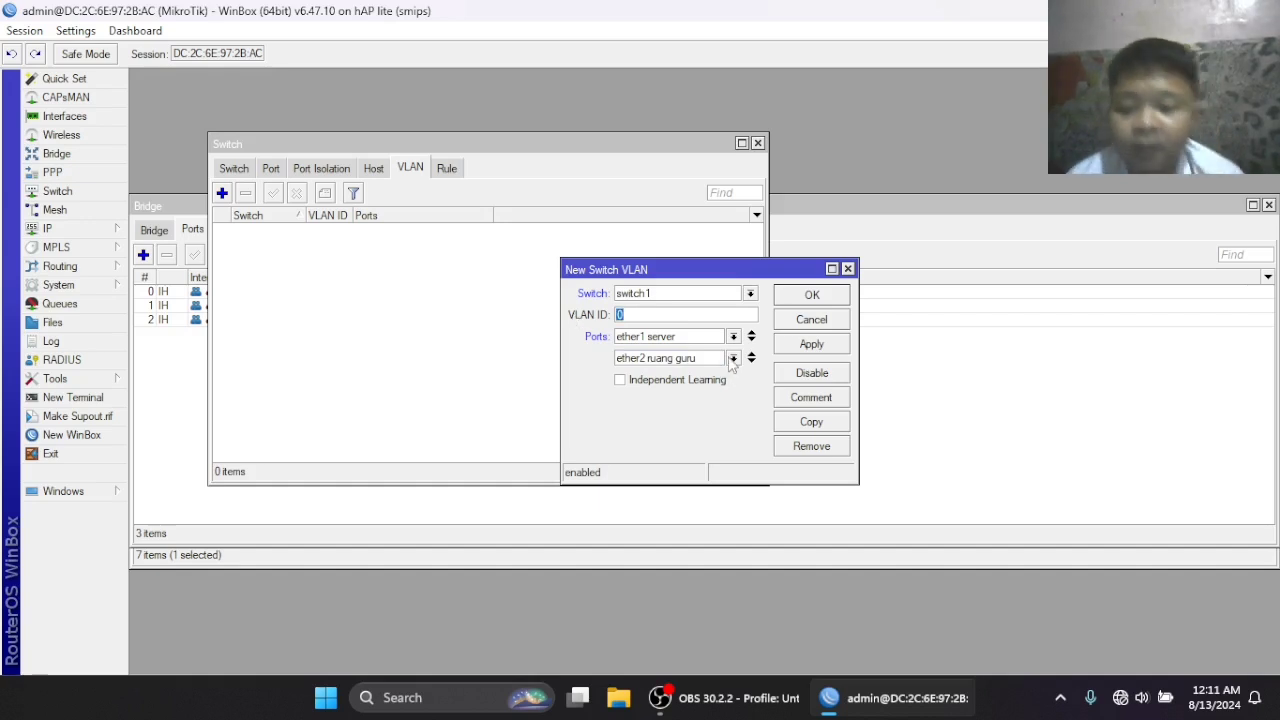
pyautogui.press('BackSpace')
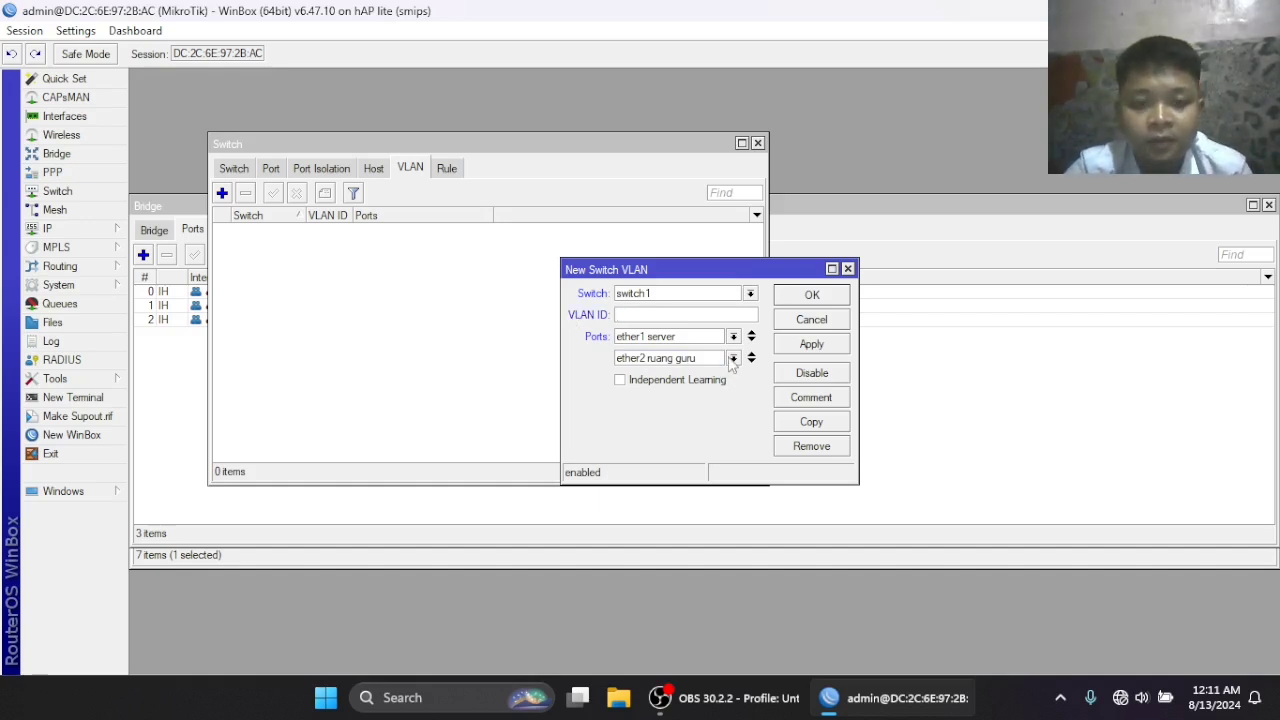
pyautogui.write('10')
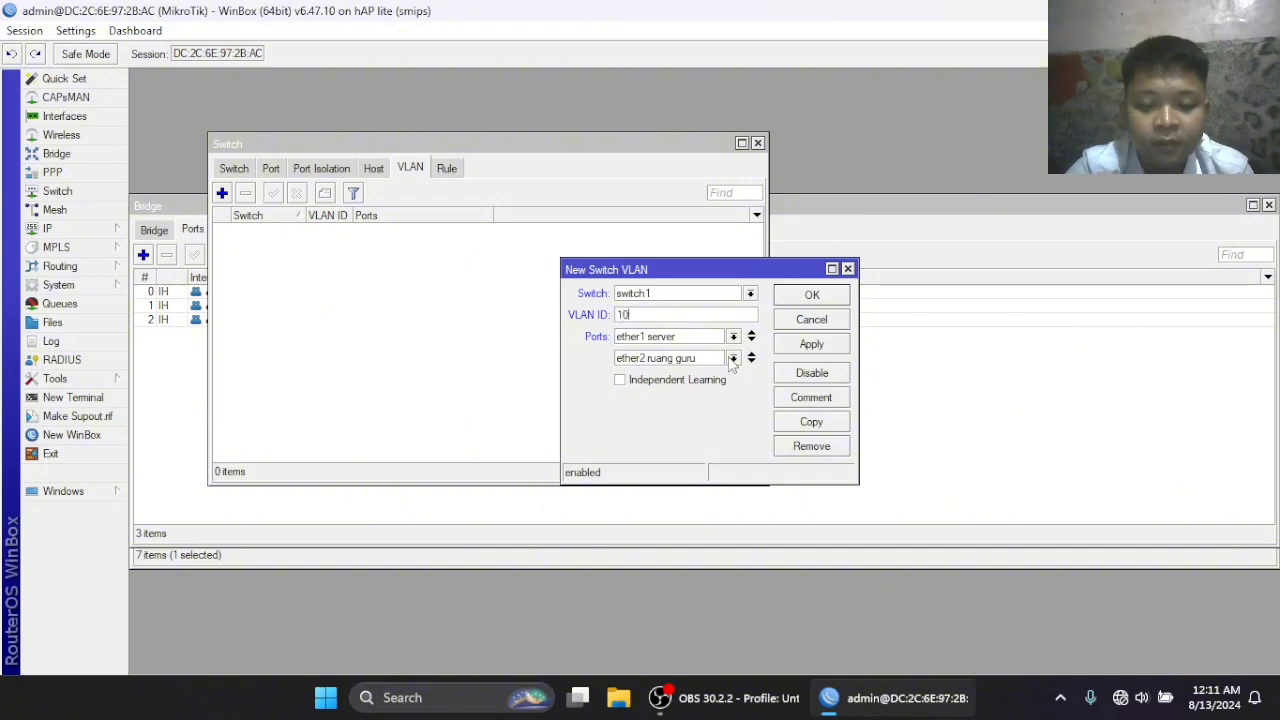
pyautogui.write('0')
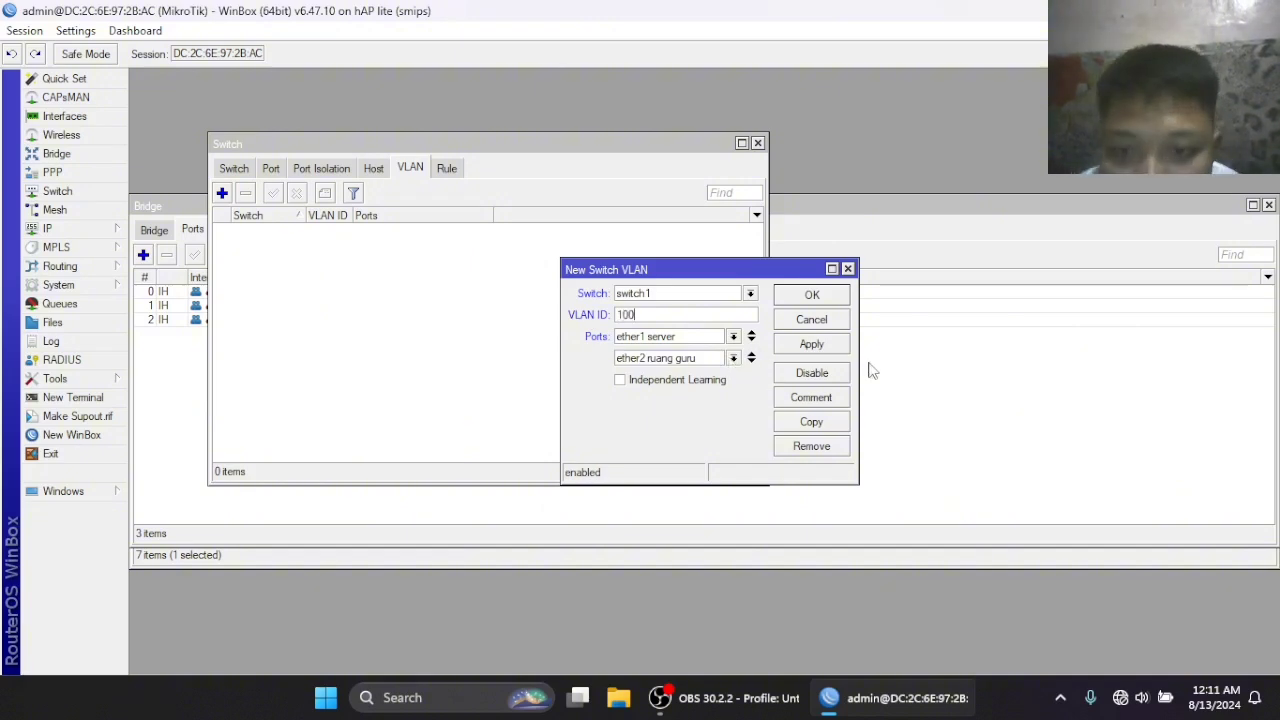
pyautogui.click(810, 345)
pyautogui.click(813, 295)
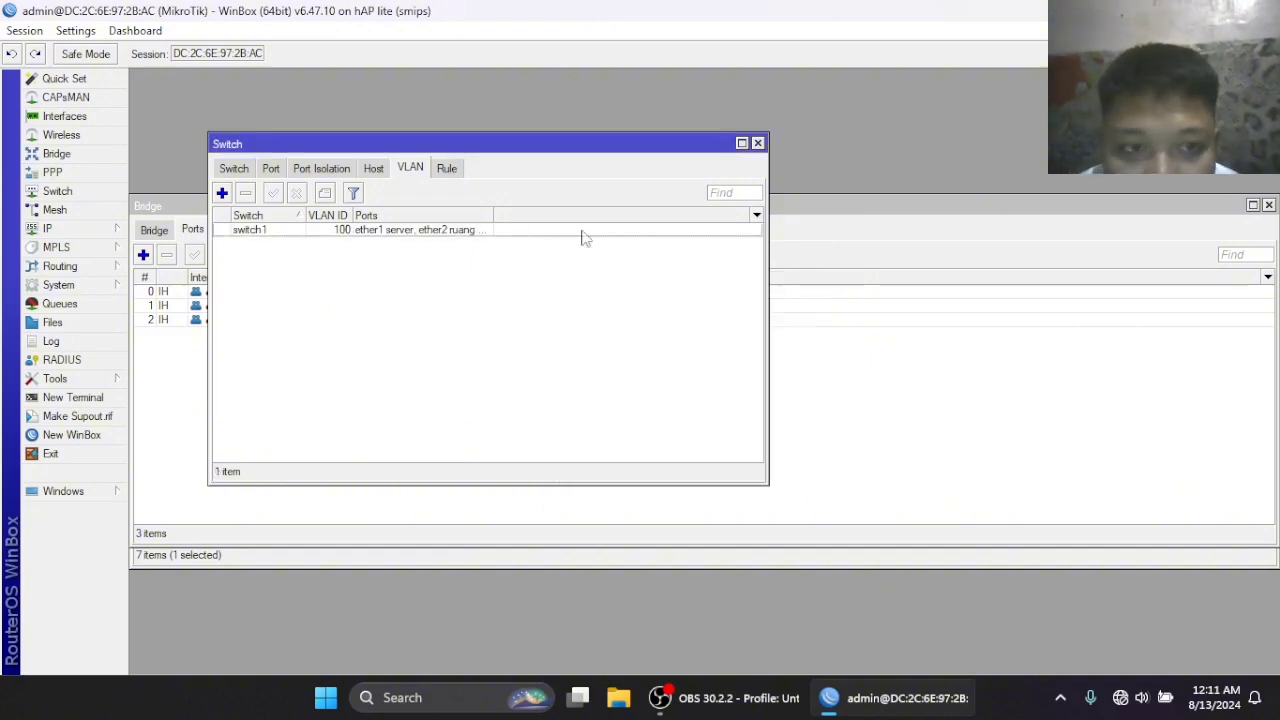
pyautogui.click(206, 197)
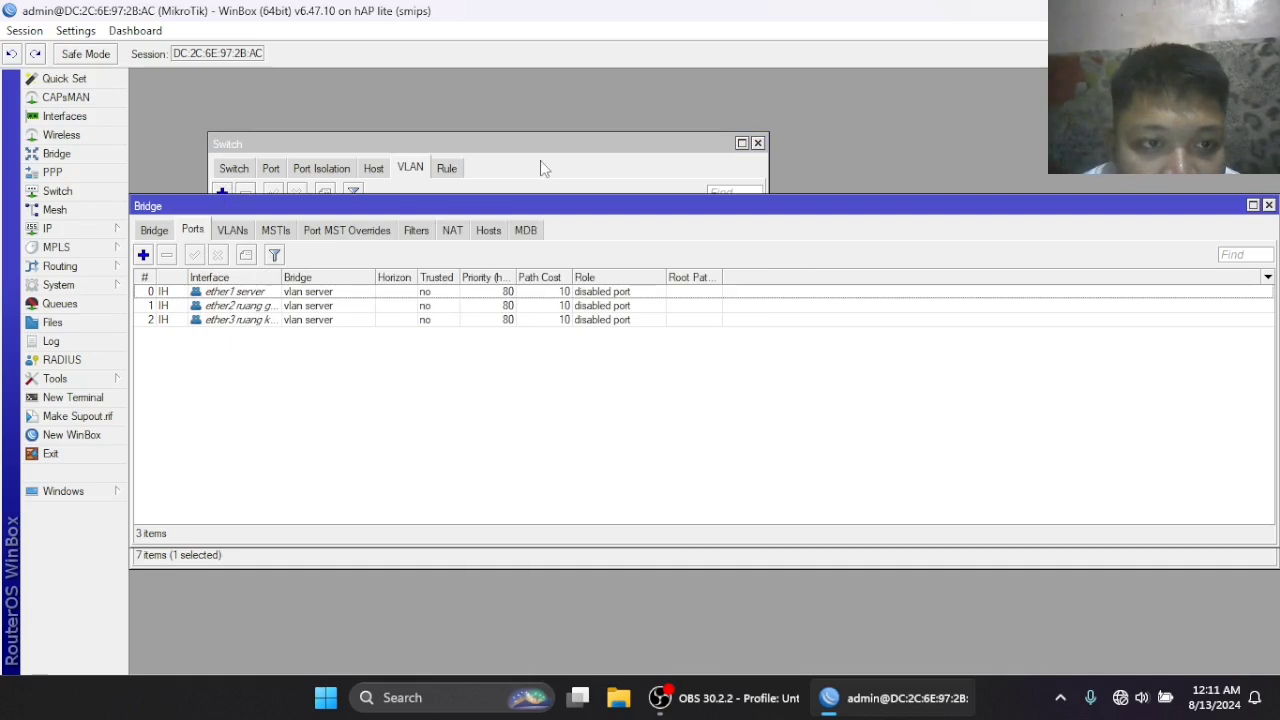
# - Close Bridge, then create switch VLAN ID 200 on ports ether1 server and ether3 ruang kelas
pyautogui.click(1270, 205)
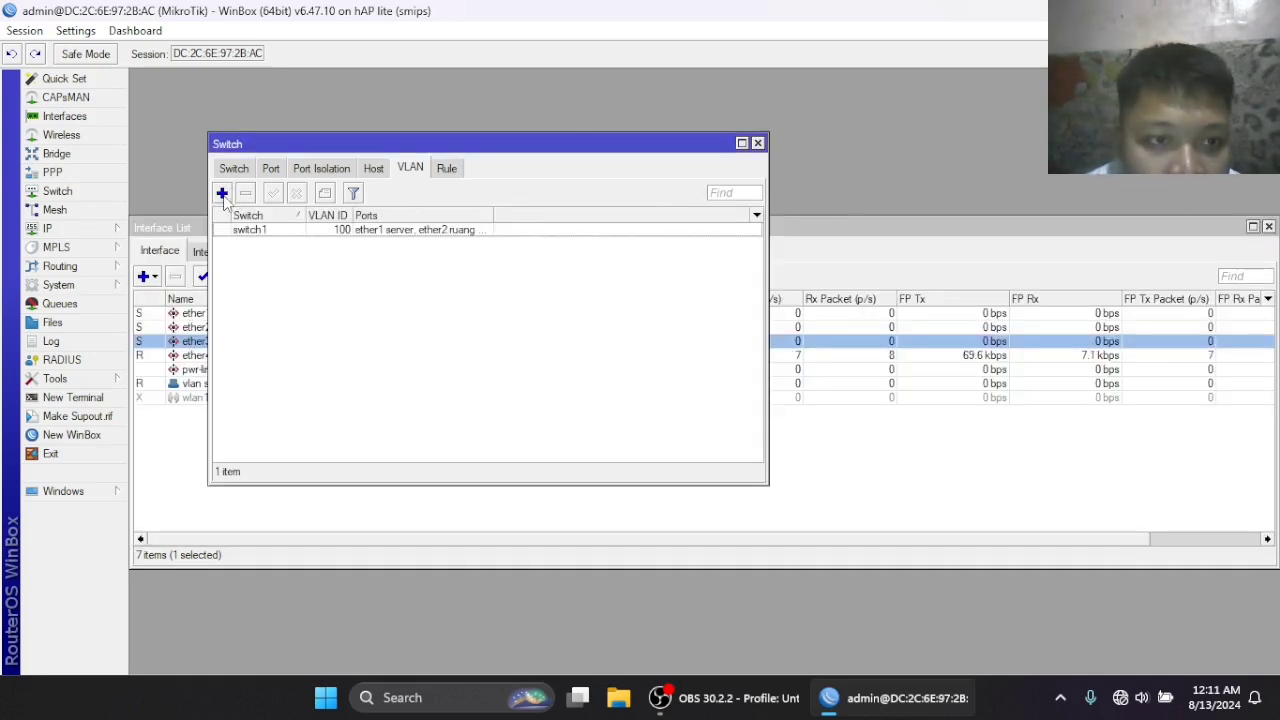
pyautogui.click(222, 193)
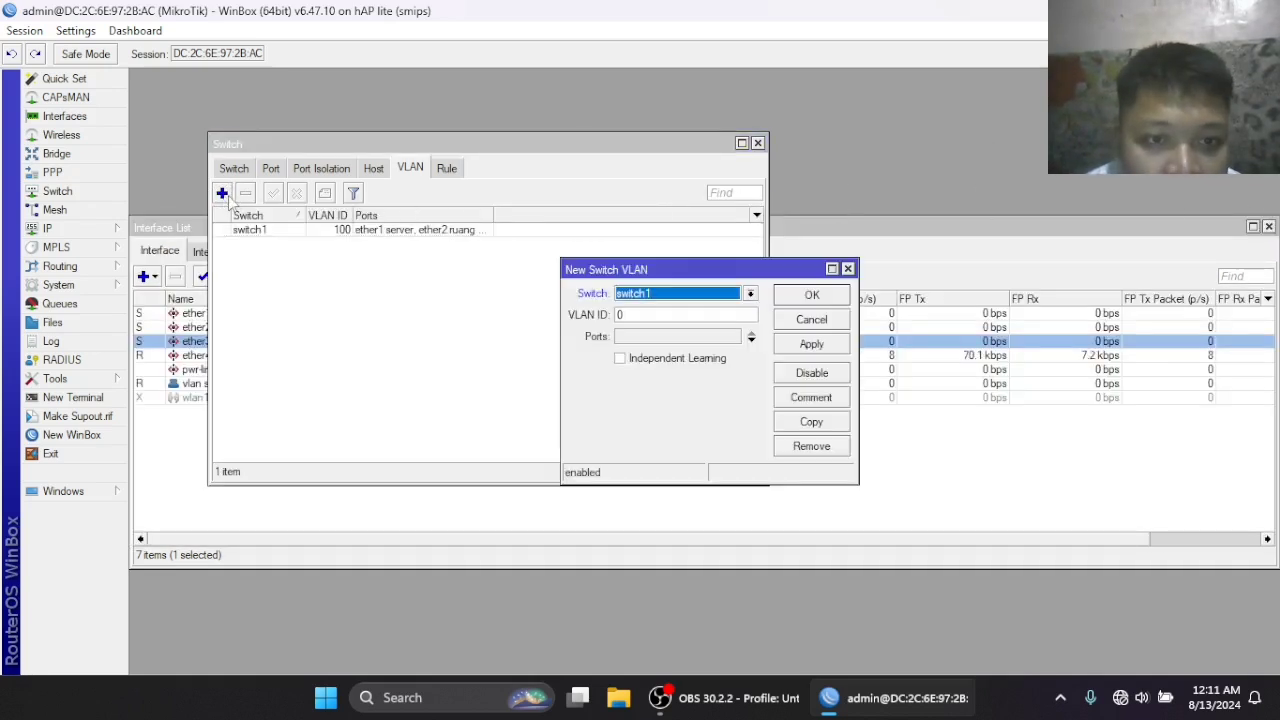
pyautogui.click(751, 340)
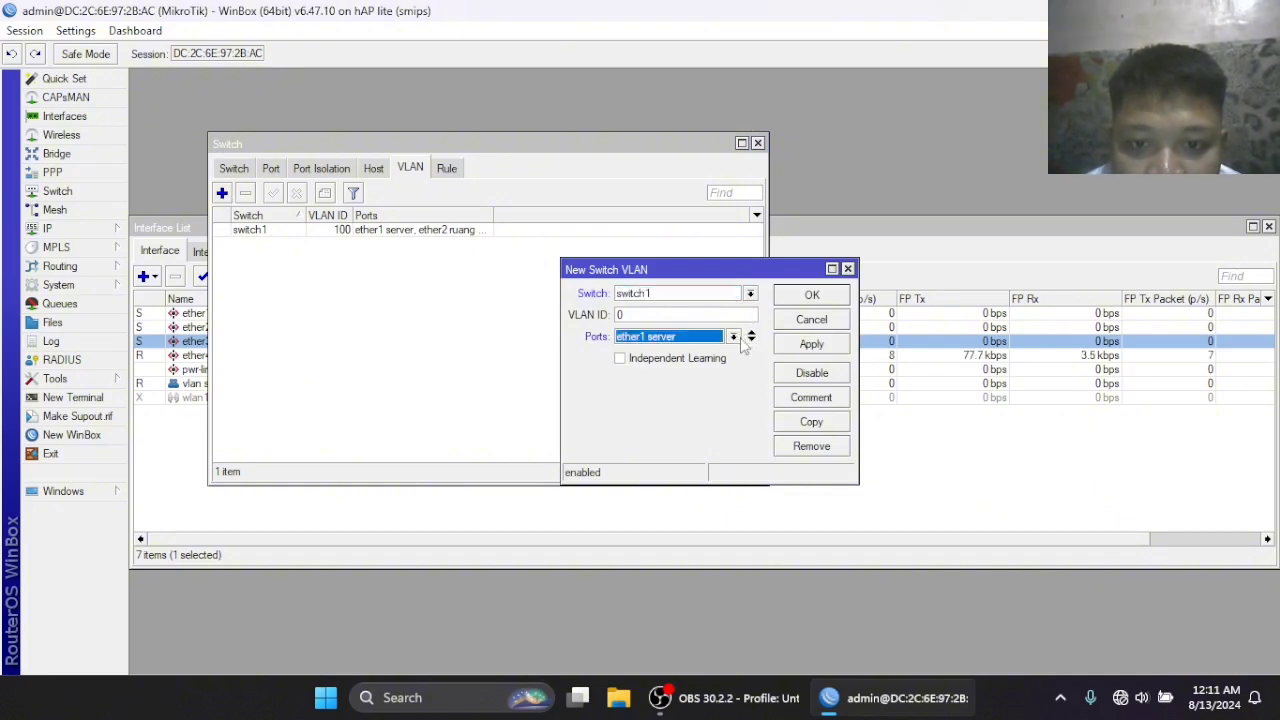
pyautogui.click(751, 342)
pyautogui.click(734, 358)
pyautogui.click(702, 400)
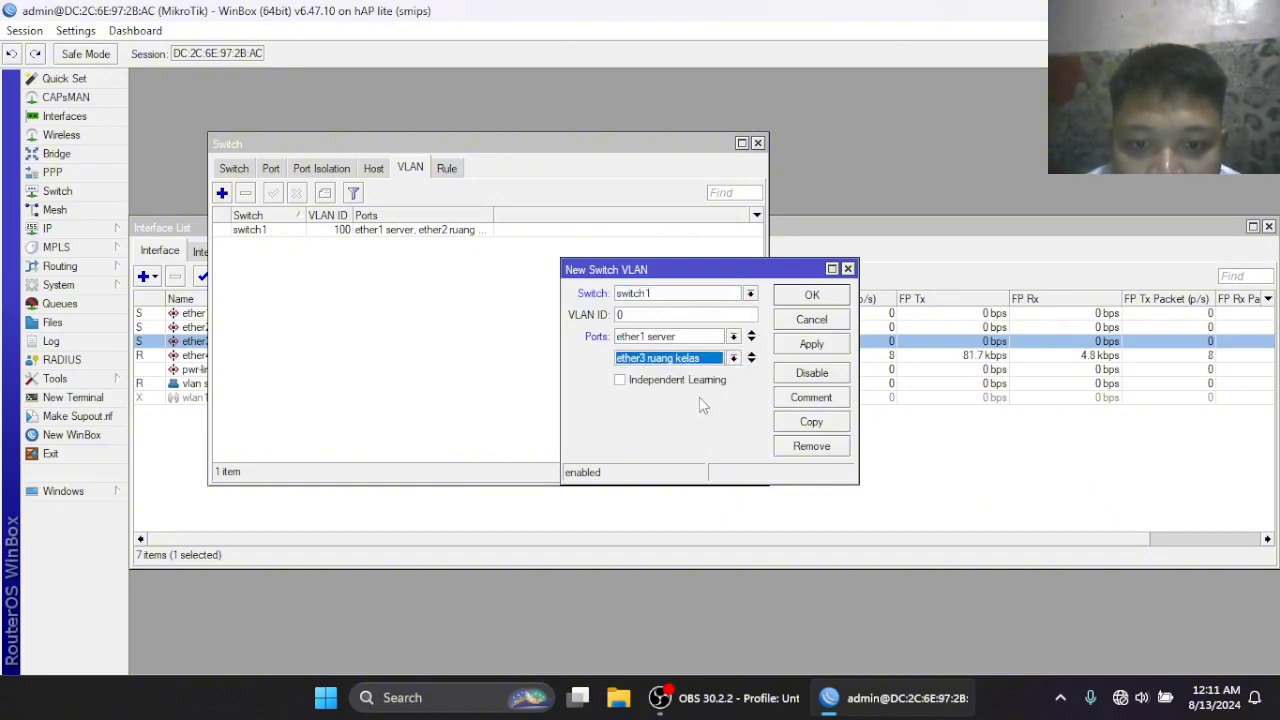
pyautogui.doubleClick(669, 314)
pyautogui.press('BackSpace')
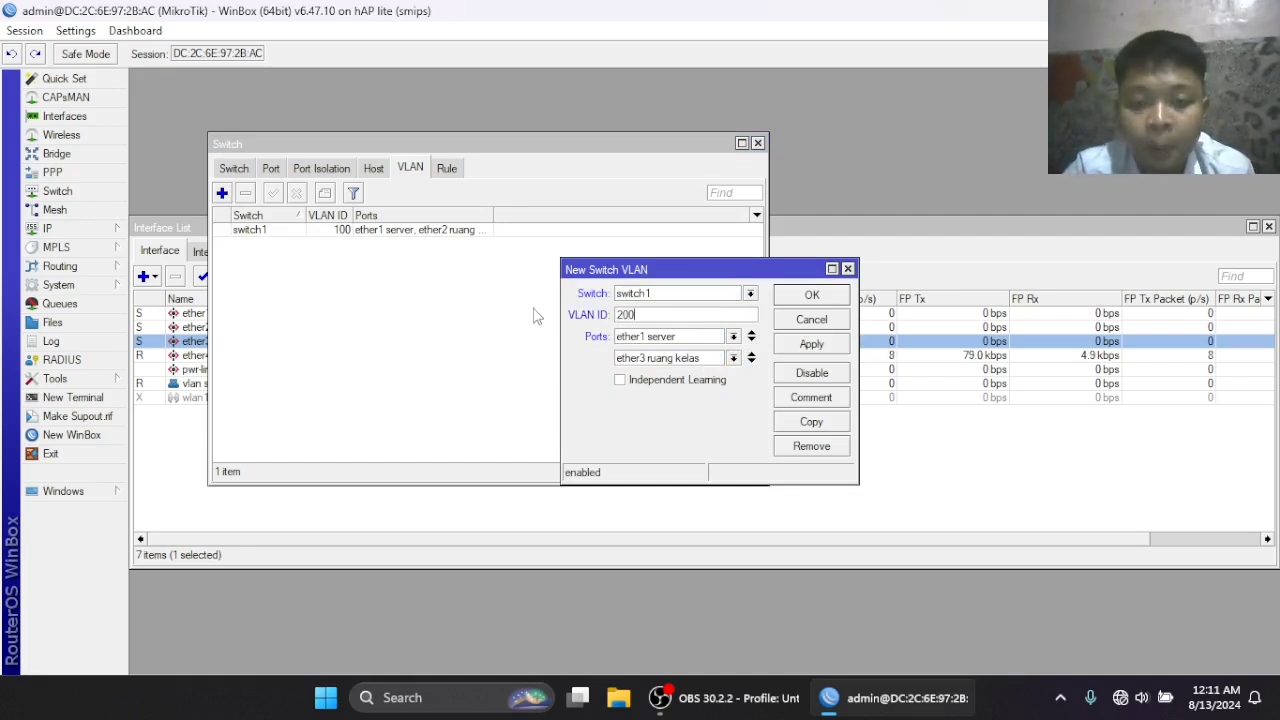
pyautogui.click(824, 345)
pyautogui.click(811, 295)
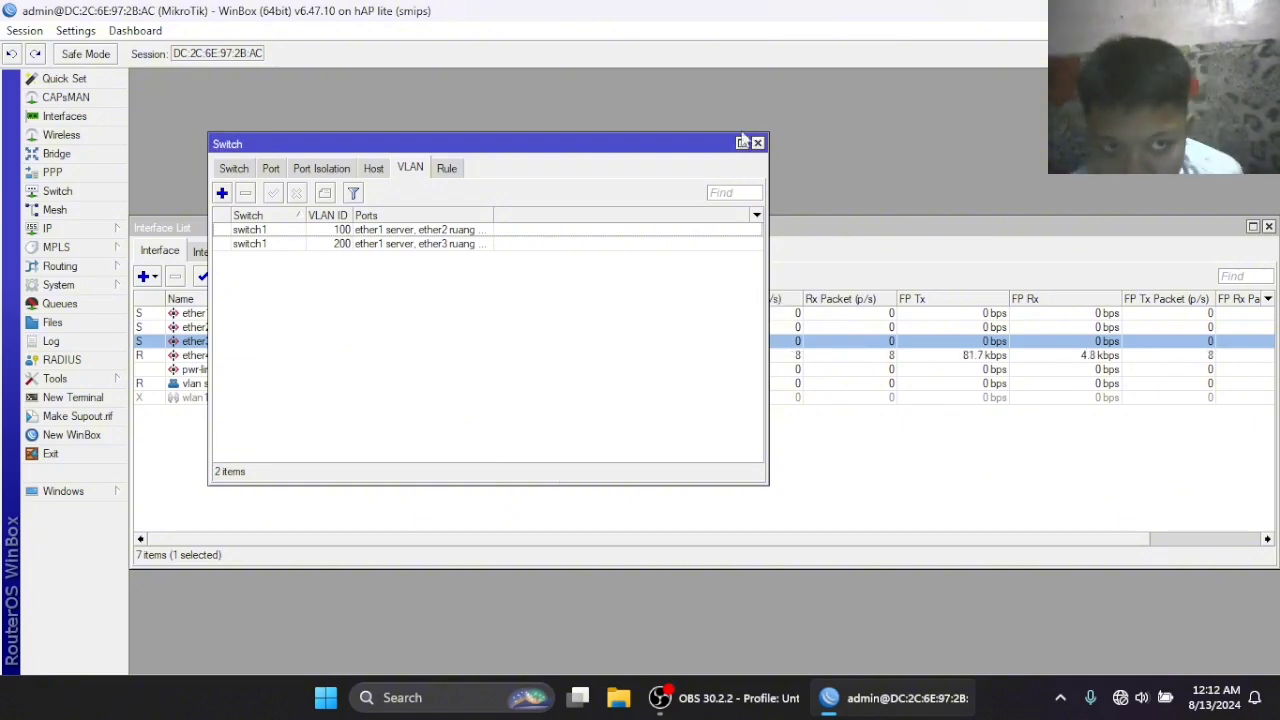
# - Set switch port ether1 server to VLAN Mode secure and VLAN Header add if missing
pyautogui.click(274, 170)
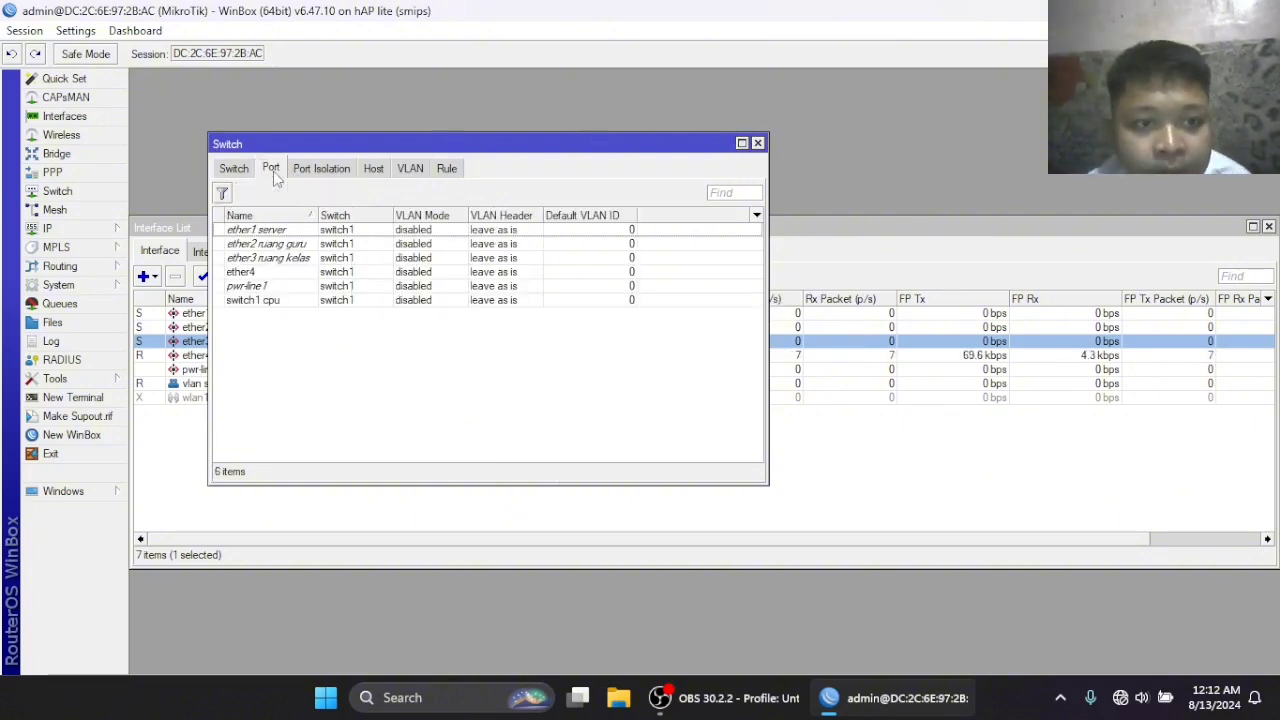
pyautogui.click(435, 231)
pyautogui.doubleClick(435, 231)
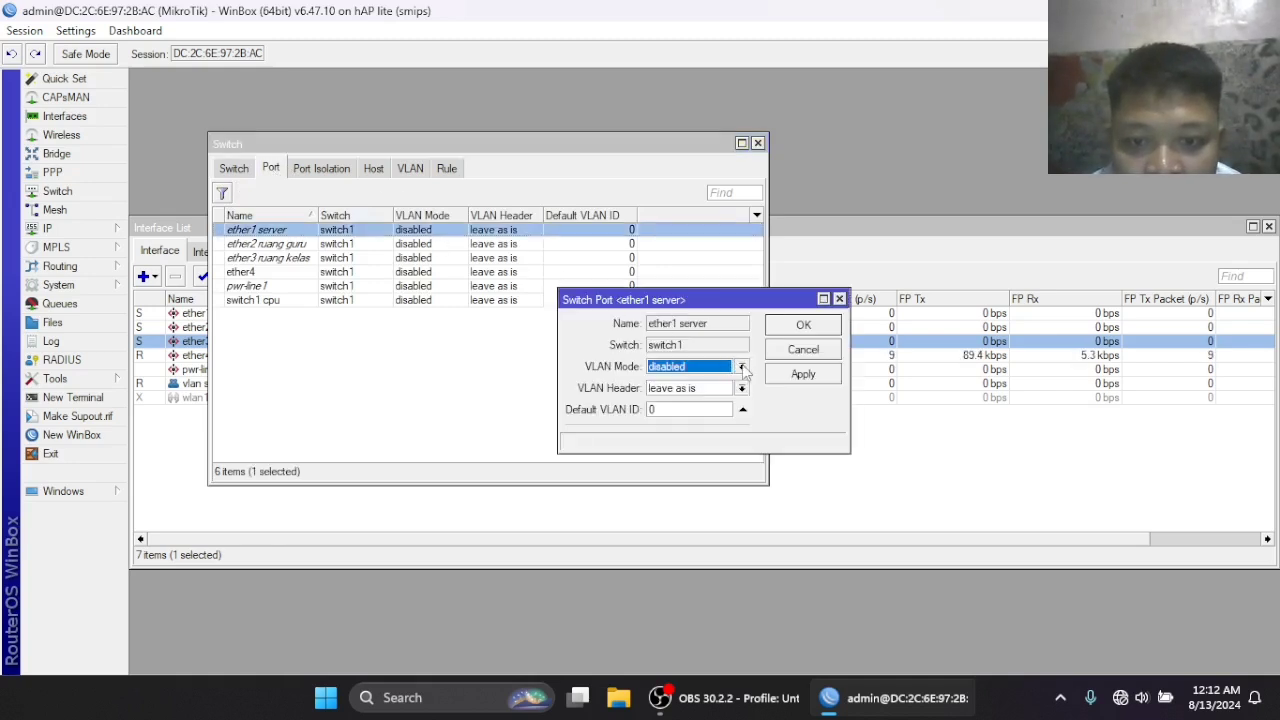
pyautogui.click(741, 367)
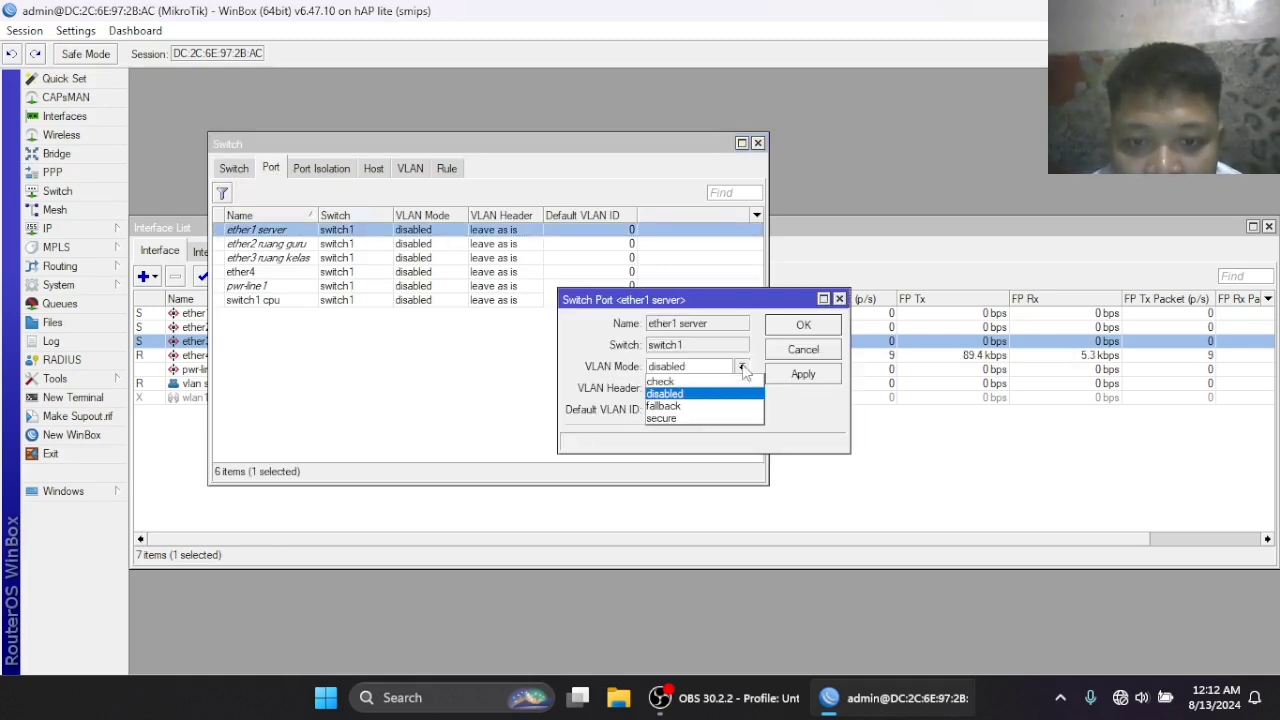
pyautogui.click(723, 419)
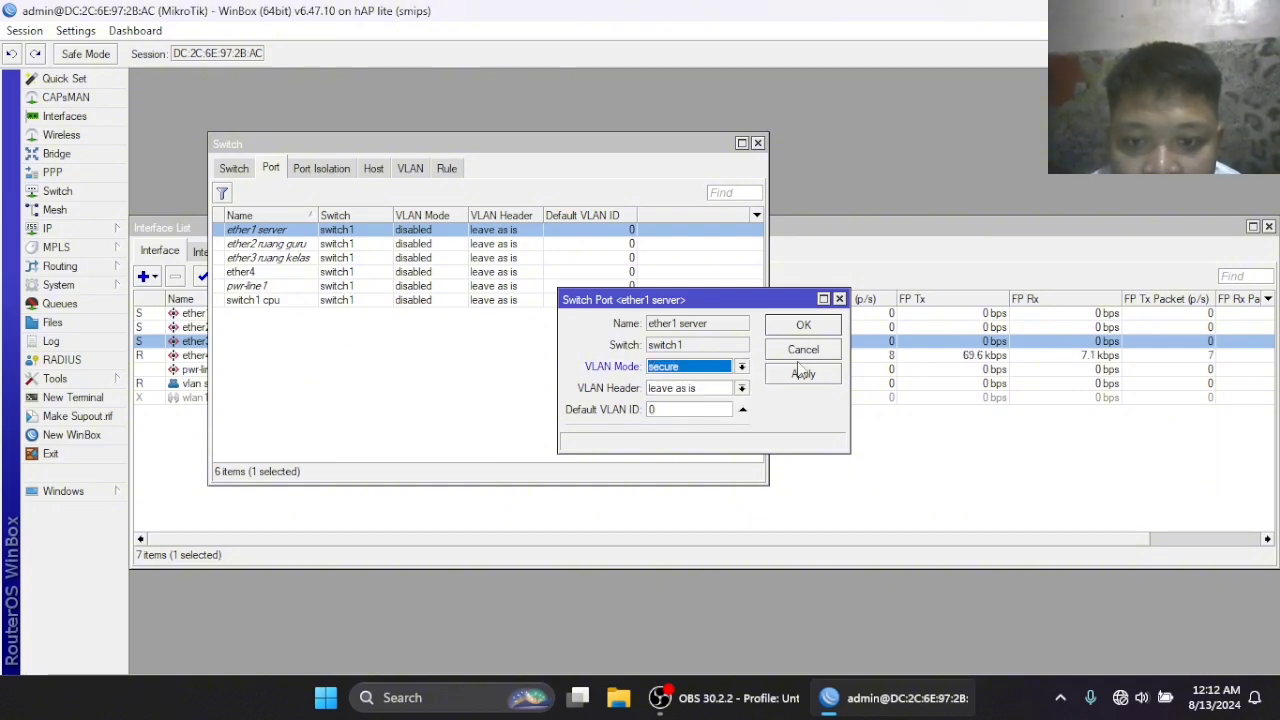
pyautogui.click(741, 388)
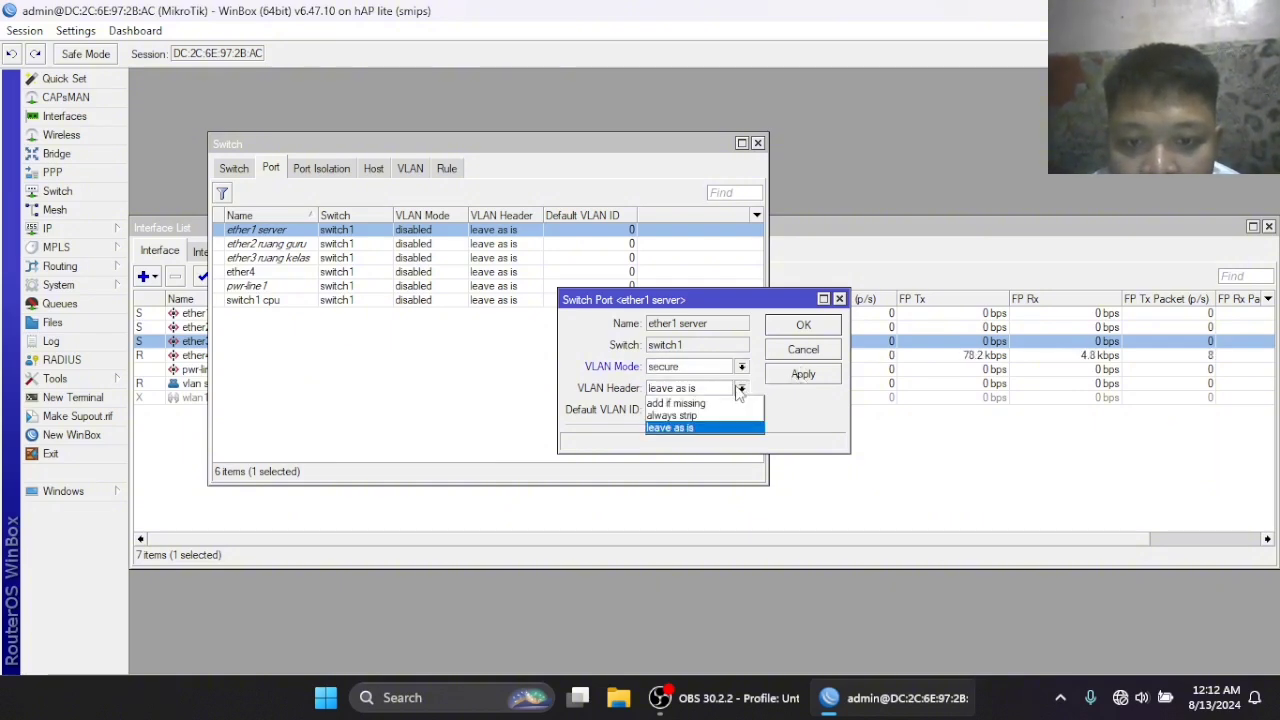
pyautogui.click(664, 405)
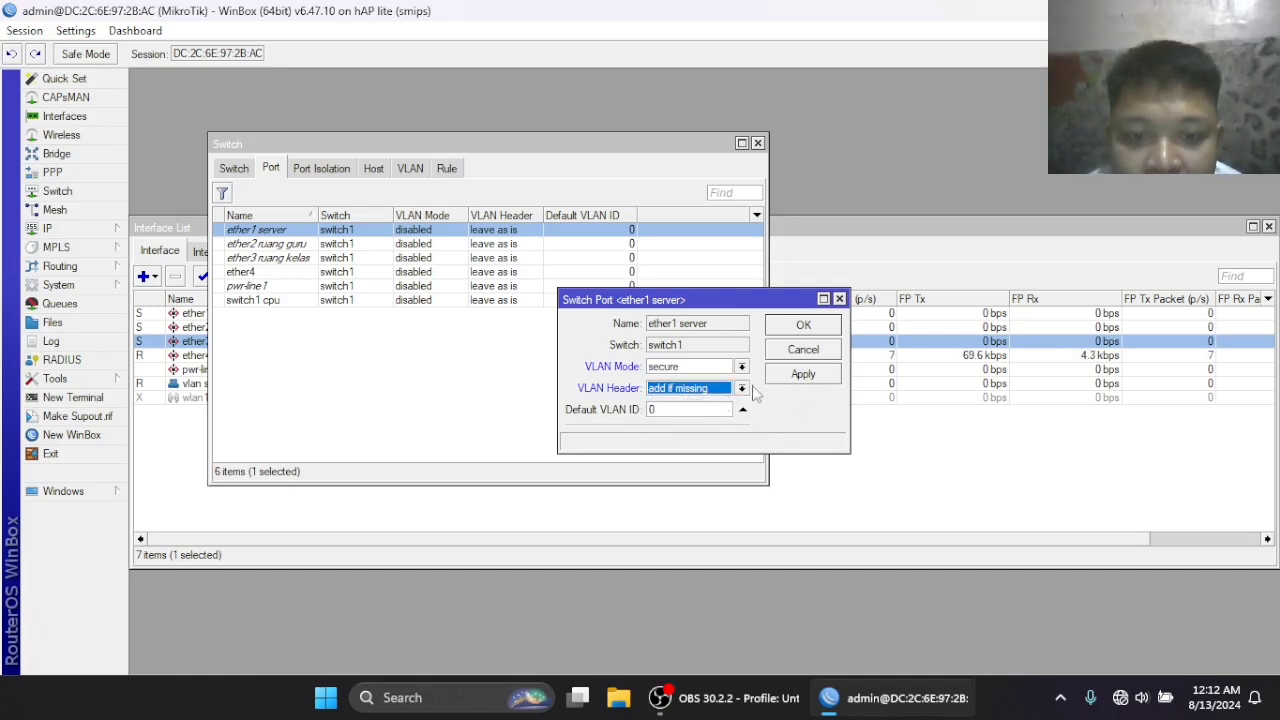
pyautogui.click(813, 381)
pyautogui.click(811, 328)
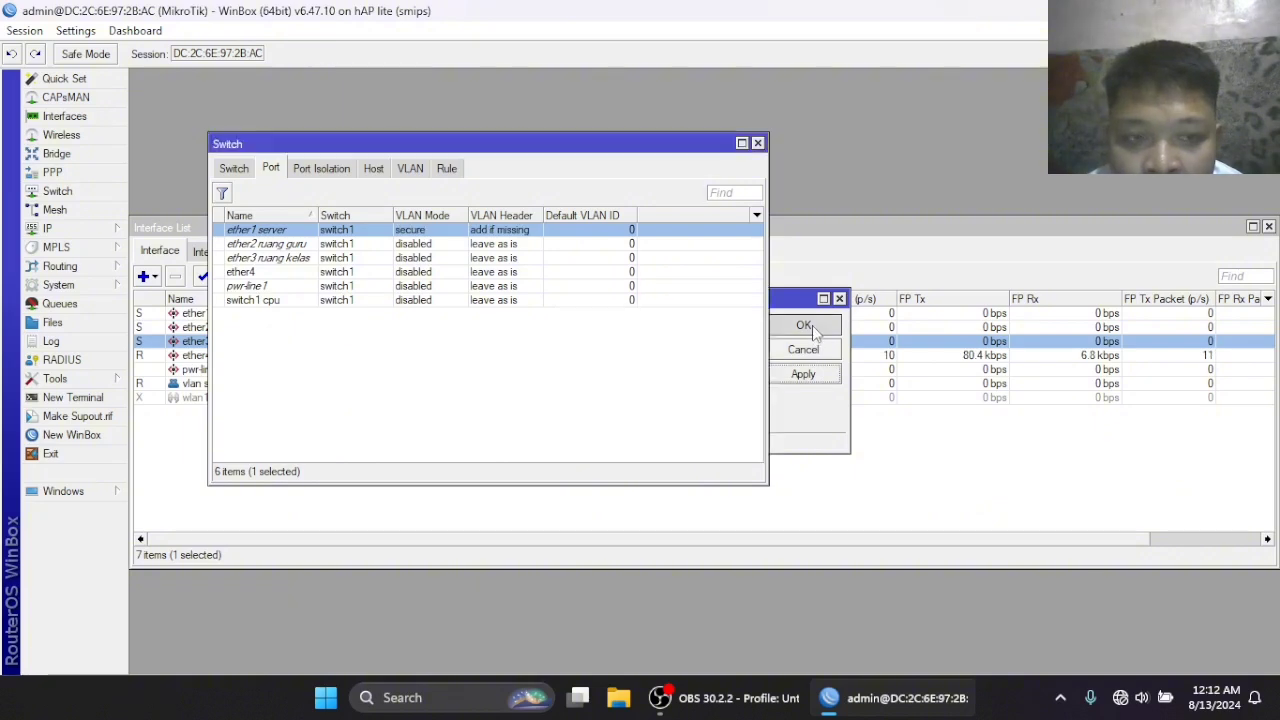
# - Give ether2 ruang guru VLAN Mode secure, VLAN Header always strip and Default VLAN ID 100
pyautogui.doubleClick(343, 246)
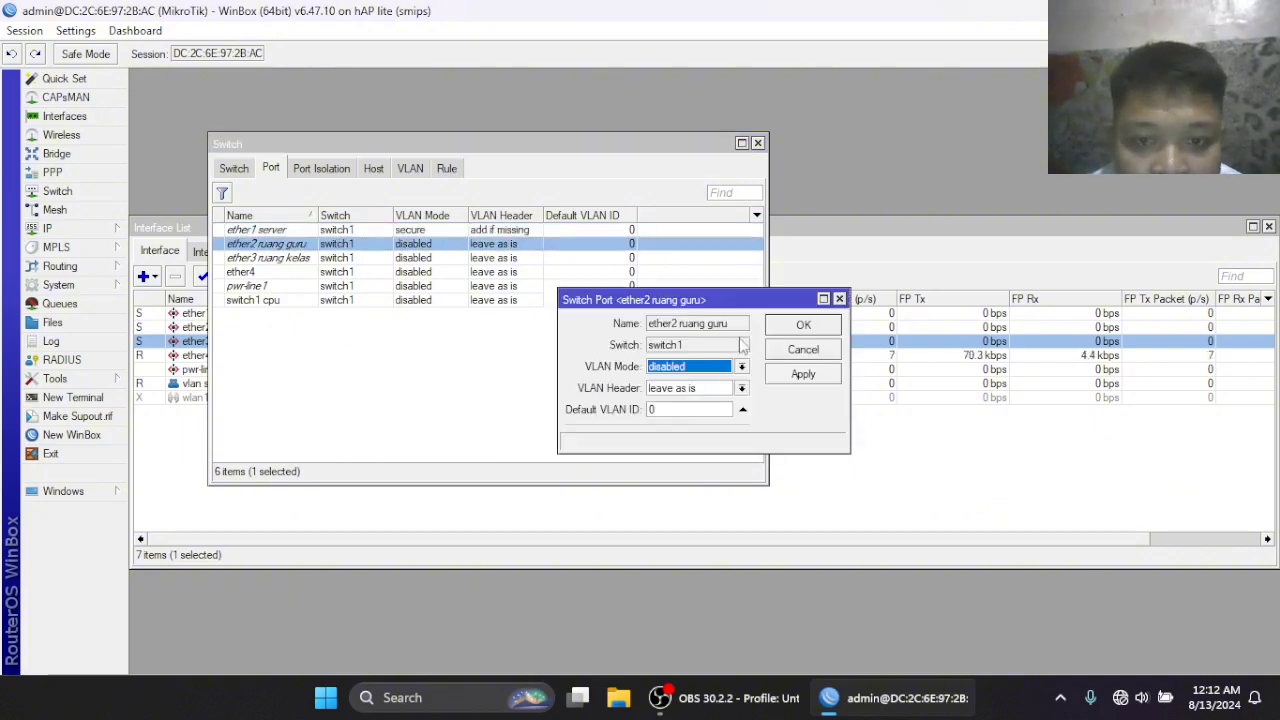
pyautogui.click(741, 367)
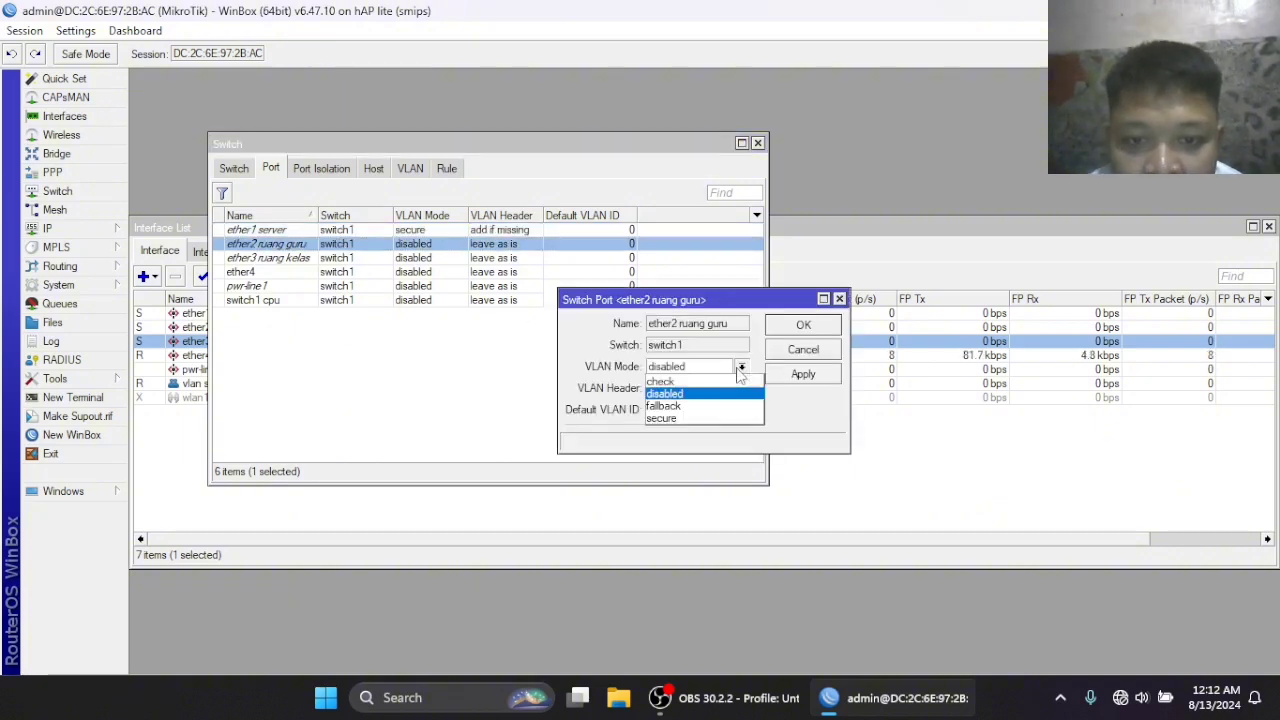
pyautogui.click(690, 417)
pyautogui.click(741, 388)
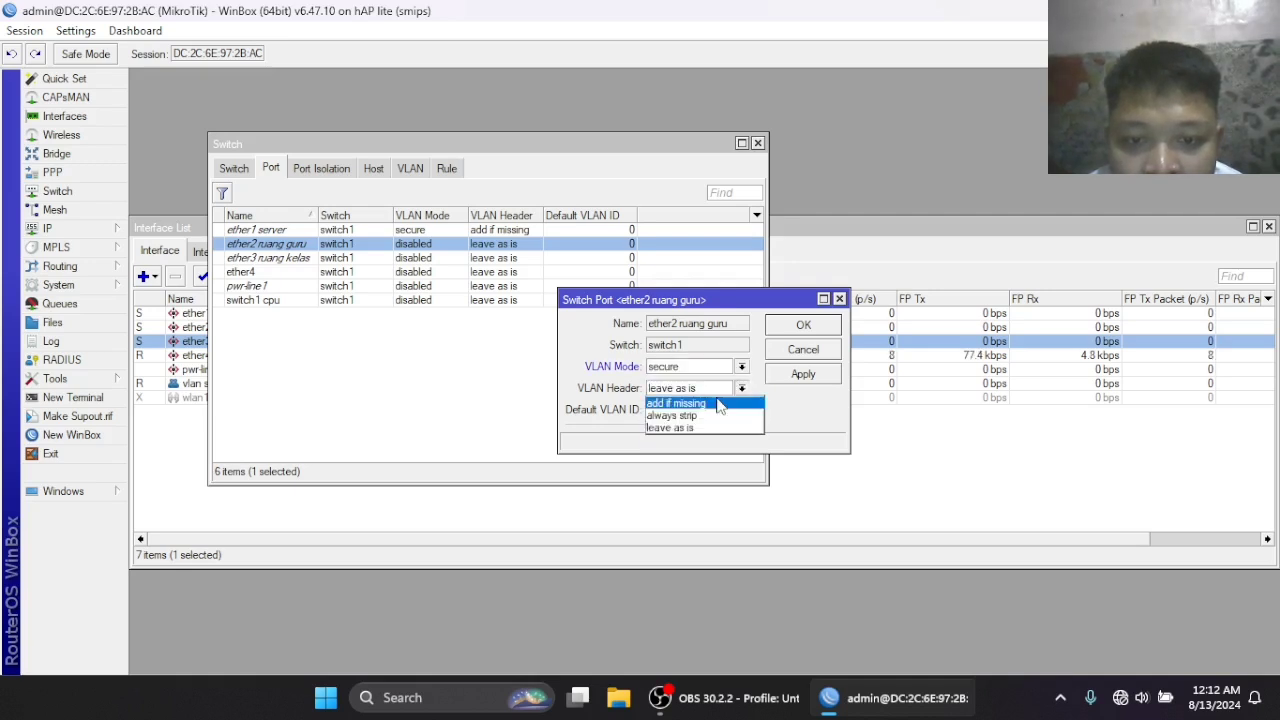
pyautogui.click(712, 416)
pyautogui.click(733, 410)
pyautogui.press('BackSpace')
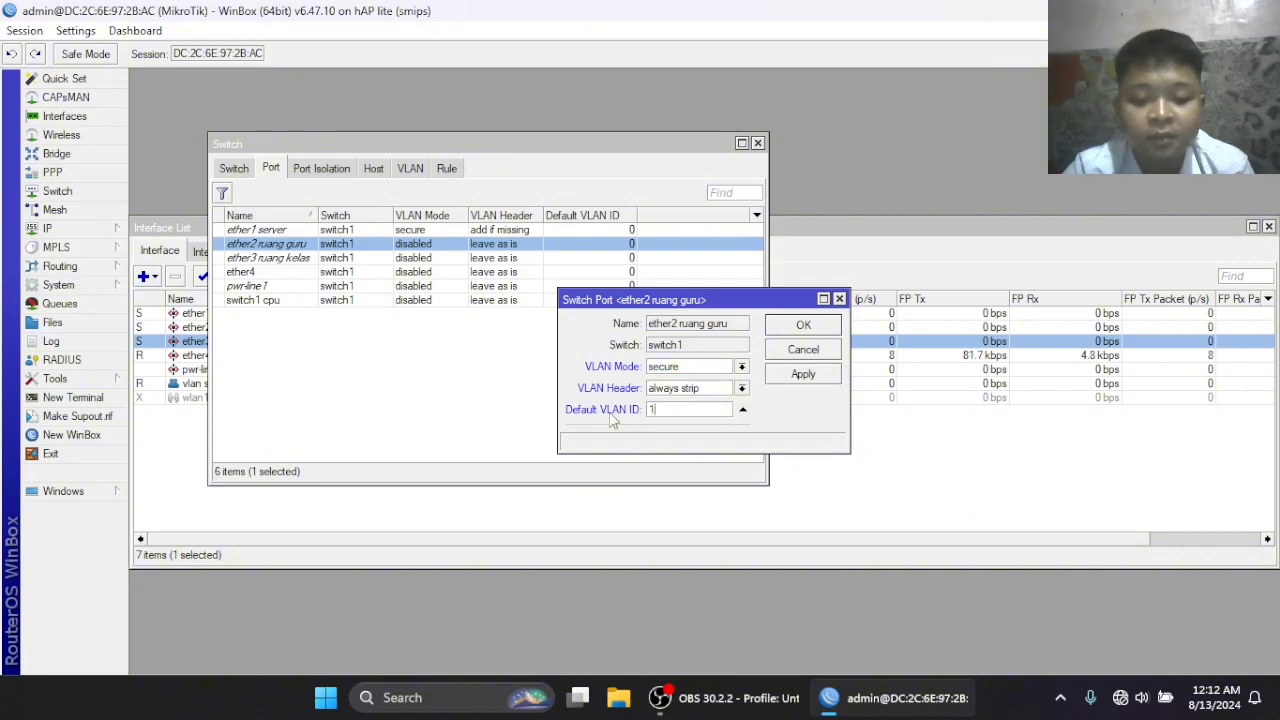
pyautogui.write('100')
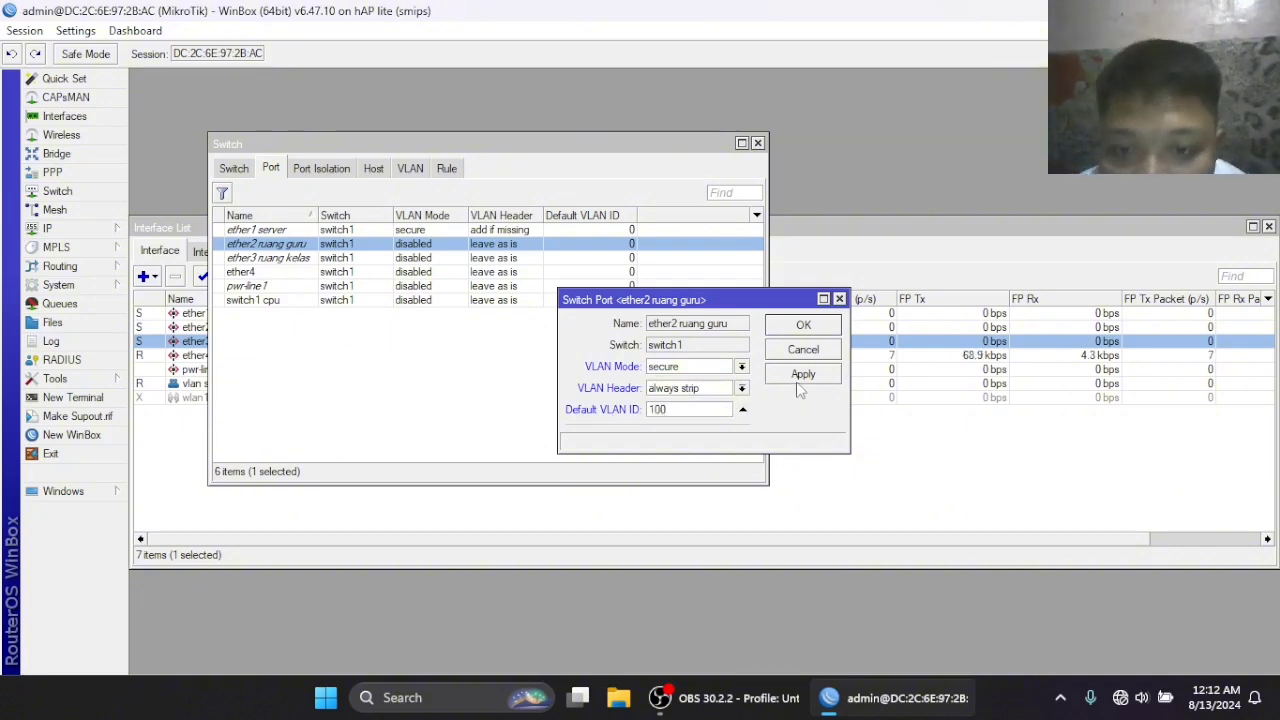
pyautogui.click(803, 378)
pyautogui.click(822, 341)
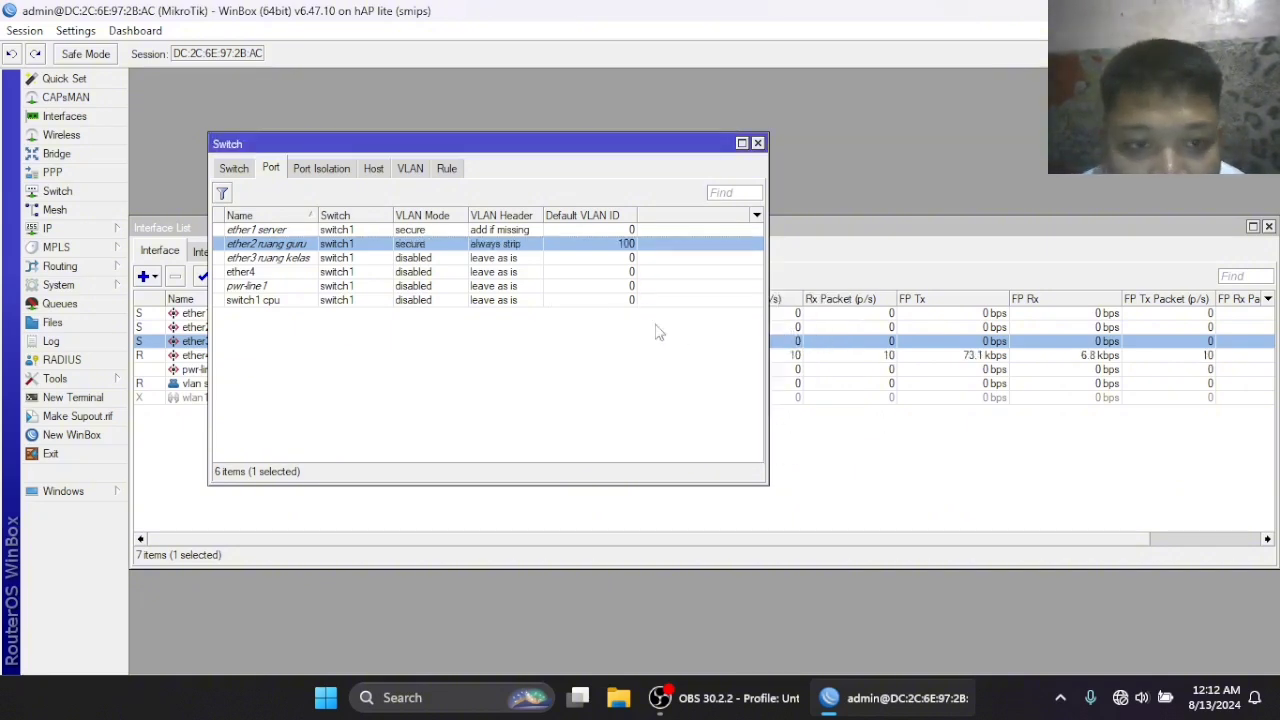
# - Give ether3 ruang kelas VLAN Mode secure, VLAN Header always strip and Default VLAN ID 200
pyautogui.doubleClick(402, 258)
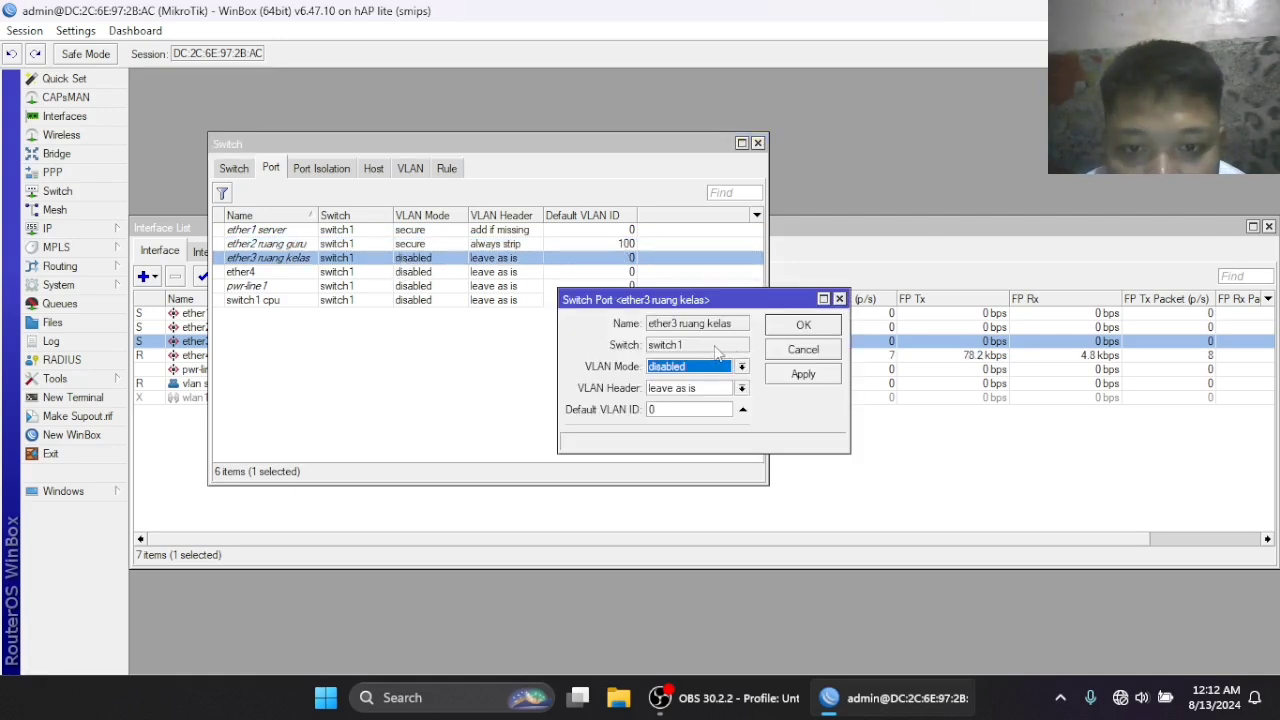
pyautogui.click(741, 368)
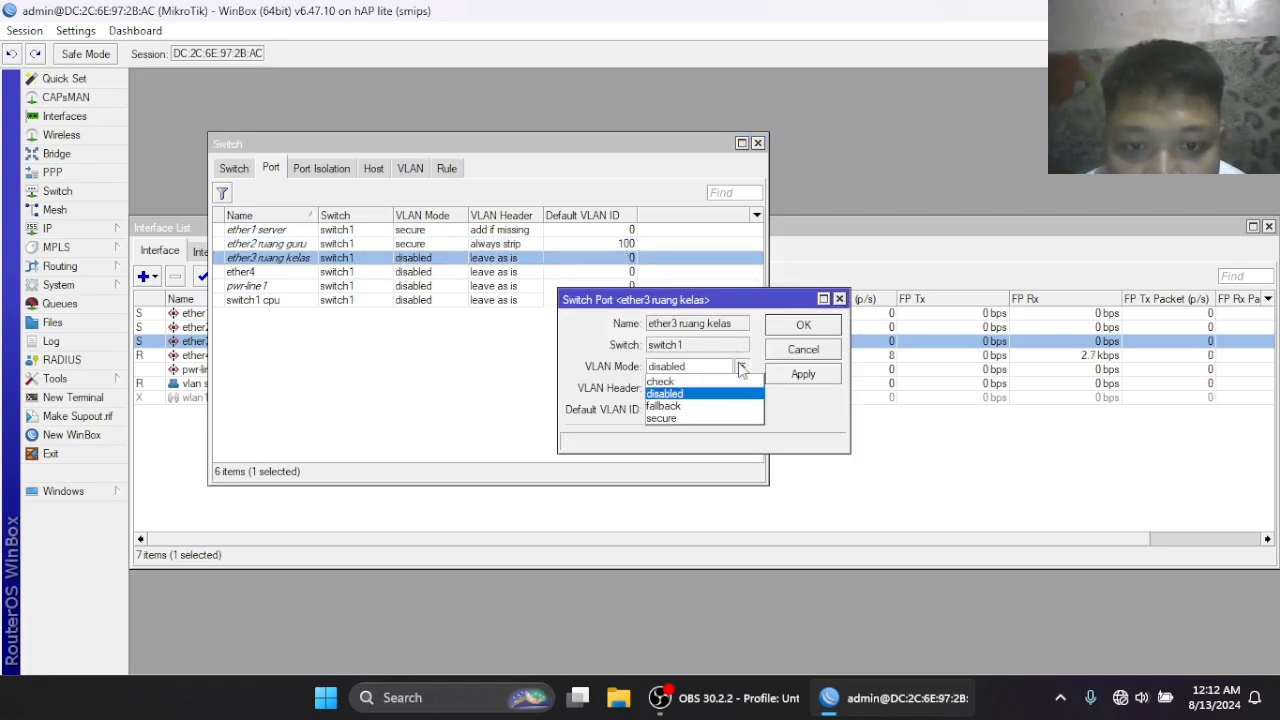
pyautogui.click(708, 420)
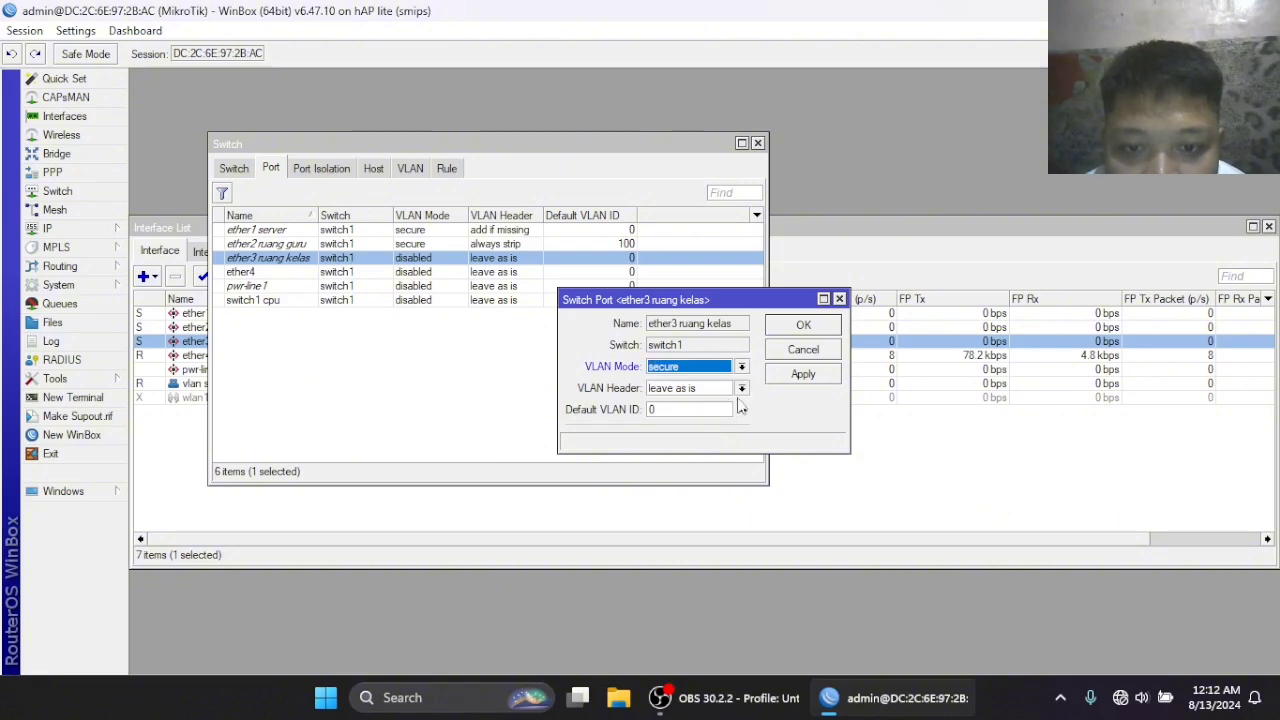
pyautogui.click(741, 388)
pyautogui.click(720, 417)
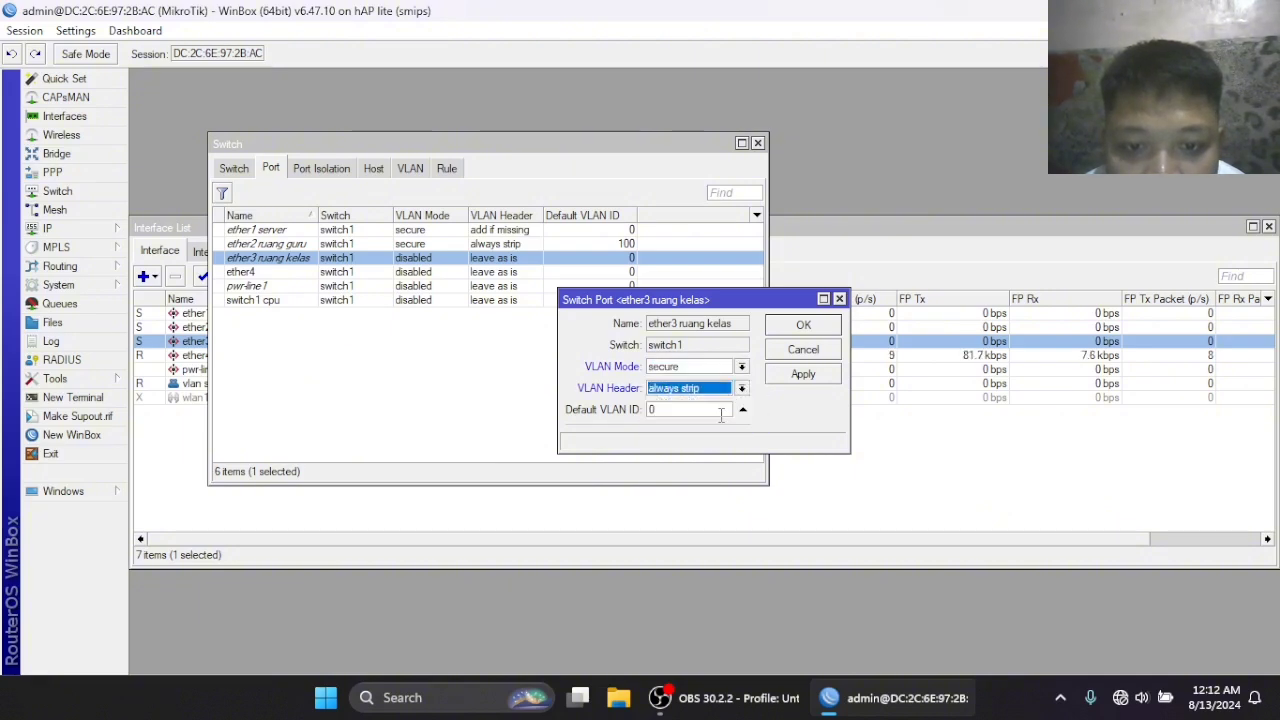
pyautogui.press('Tab')
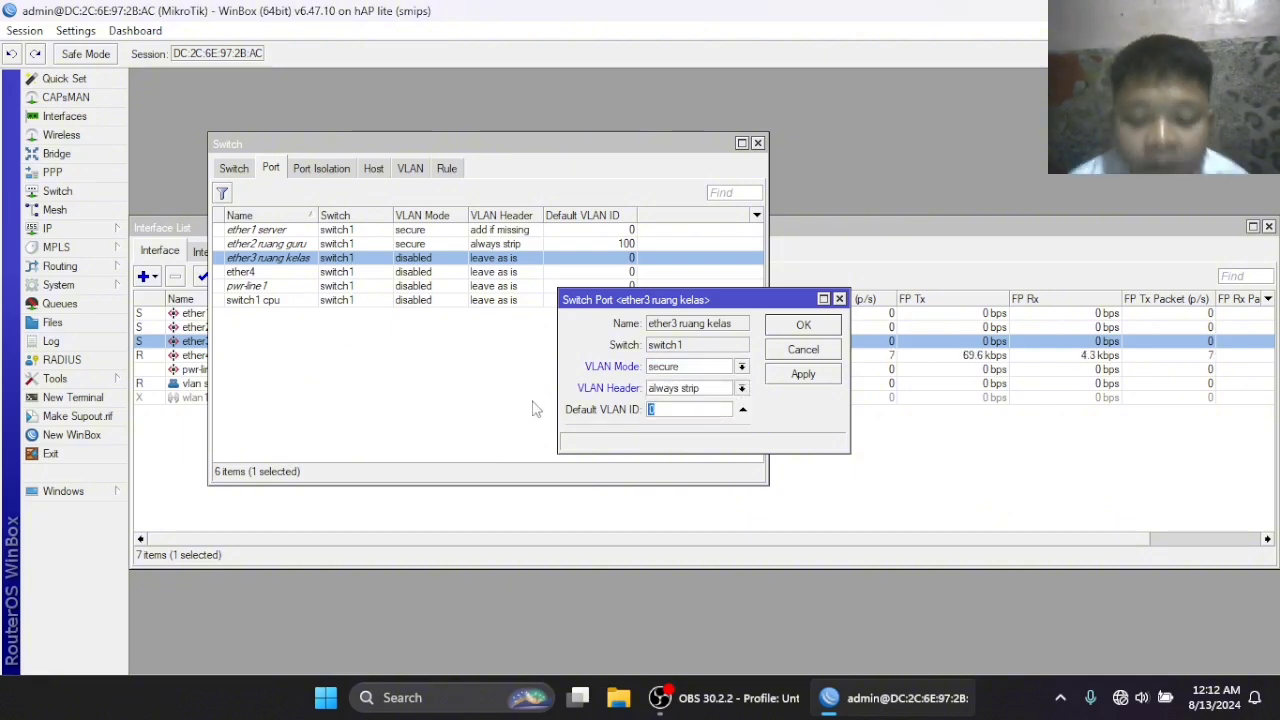
pyautogui.write('200')
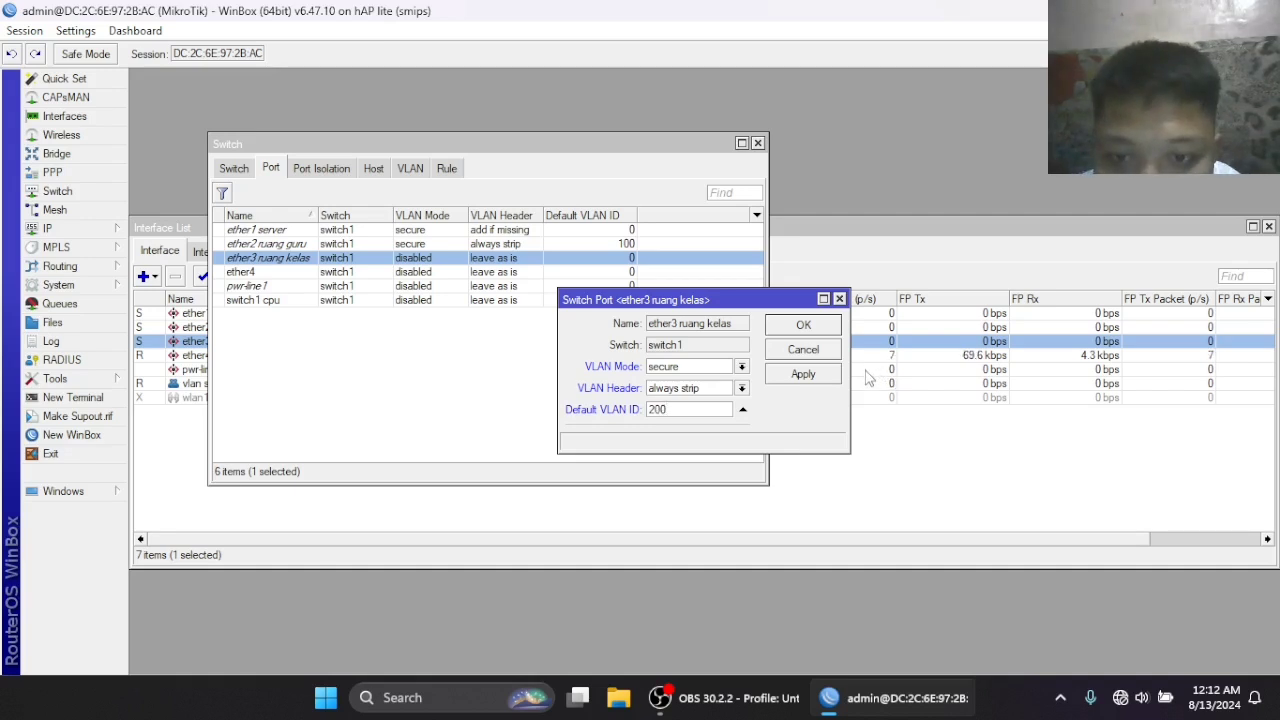
pyautogui.click(803, 374)
pyautogui.click(806, 327)
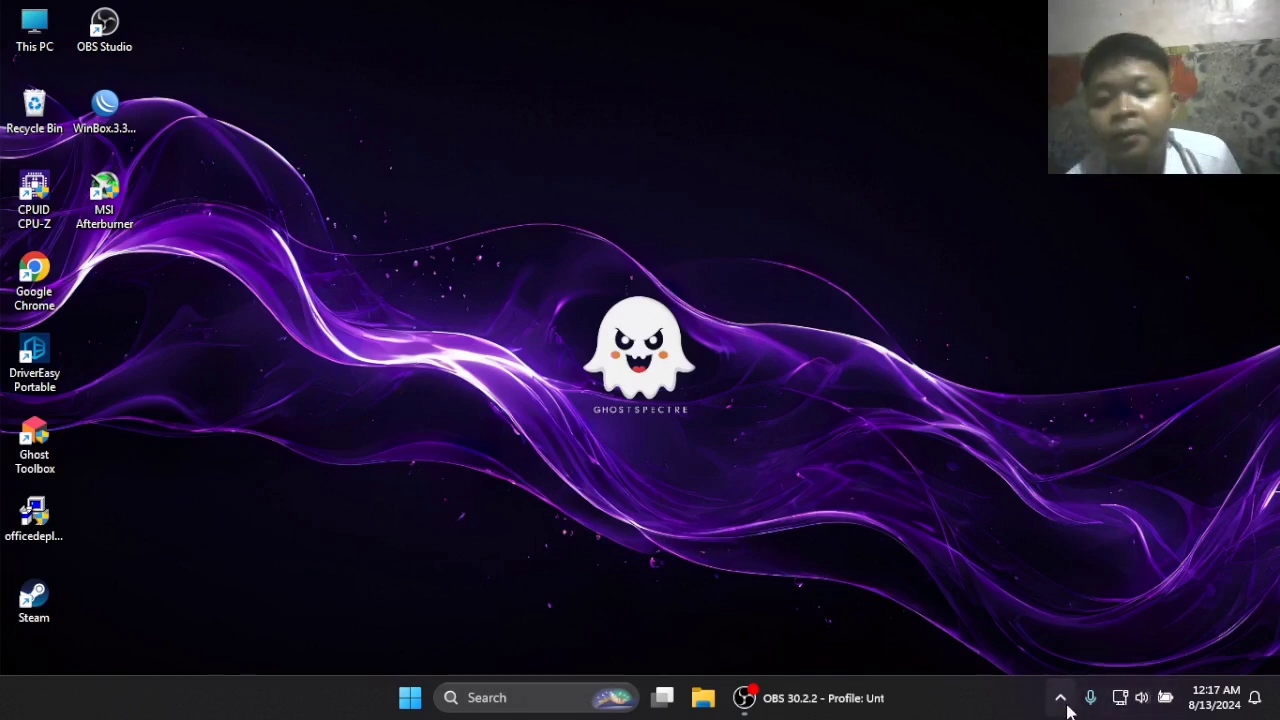
# - Open the Ethernet adapter's status via Control Panel's Network and Sharing Center adapter settings
pyautogui.rightClick(1010, 703)
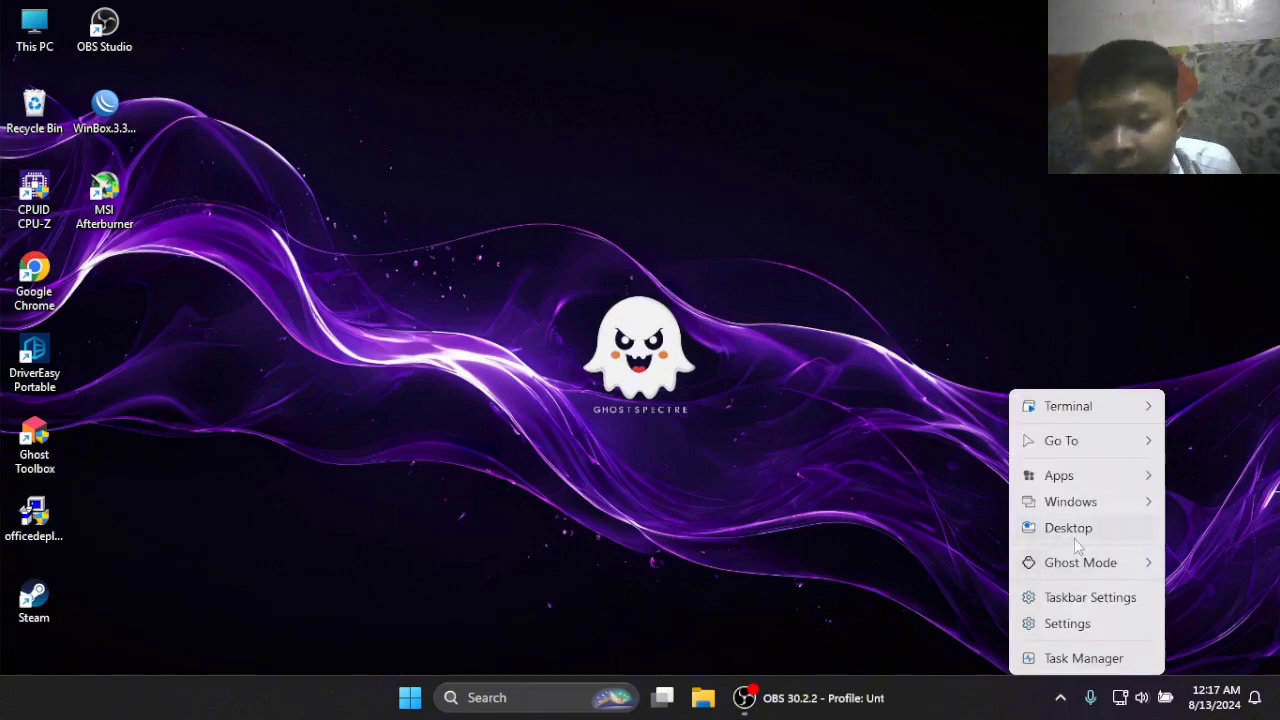
pyautogui.moveTo(1040, 530)
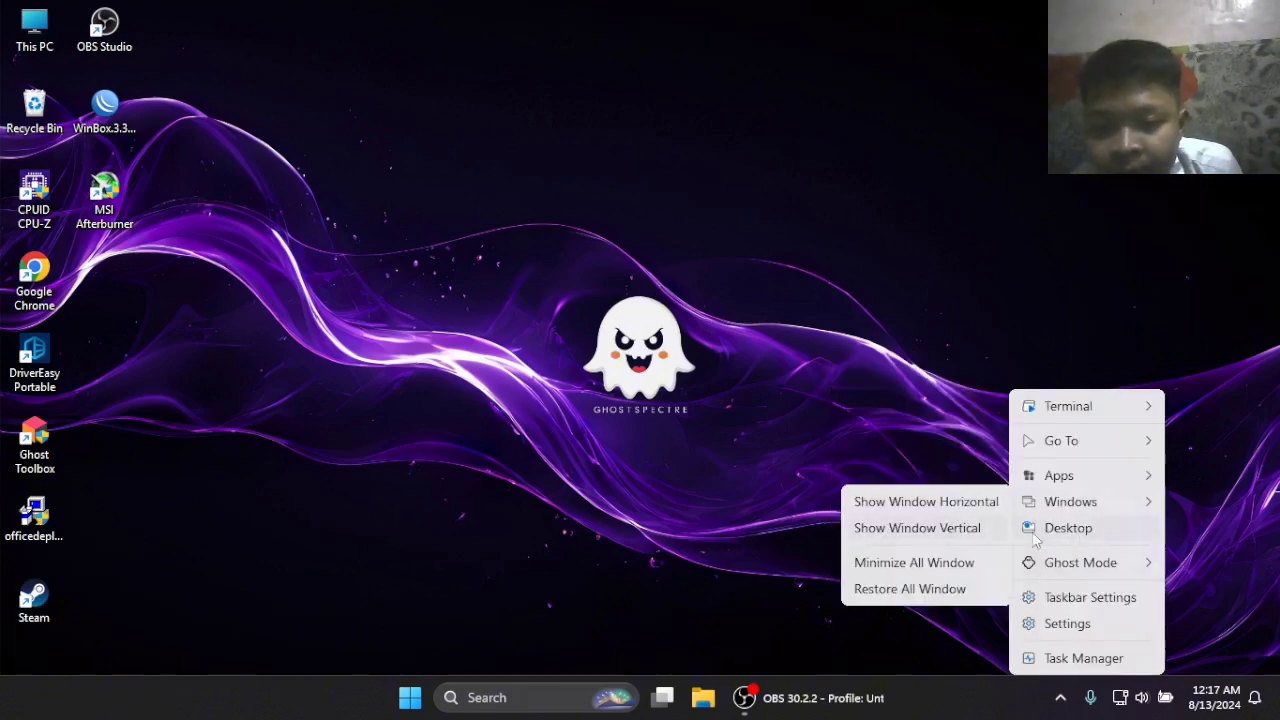
pyautogui.moveTo(1055, 570)
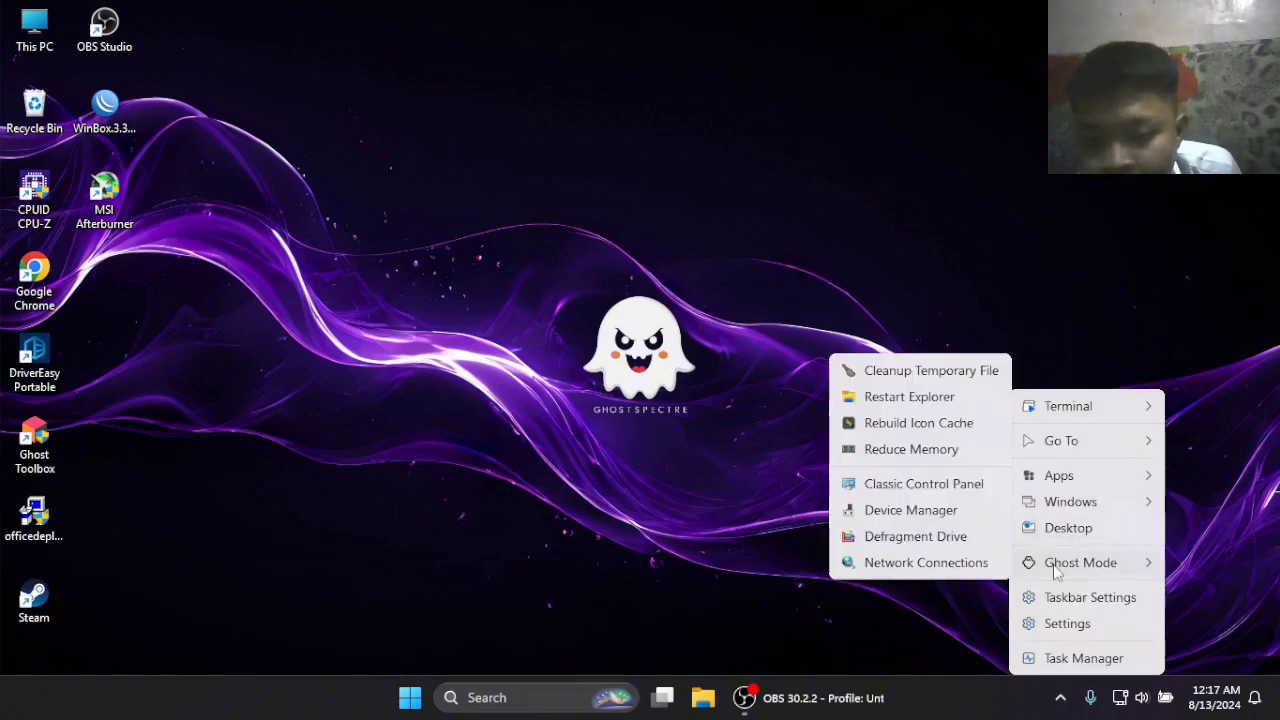
pyautogui.click(937, 489)
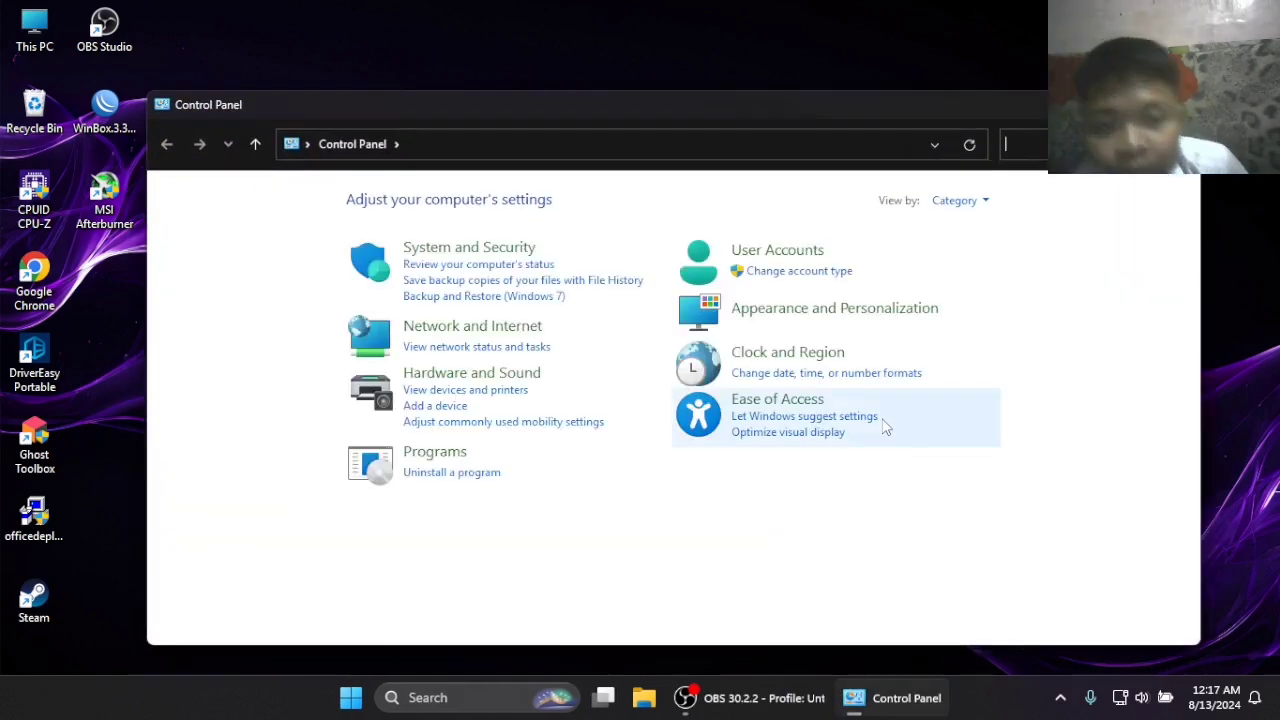
pyautogui.click(410, 330)
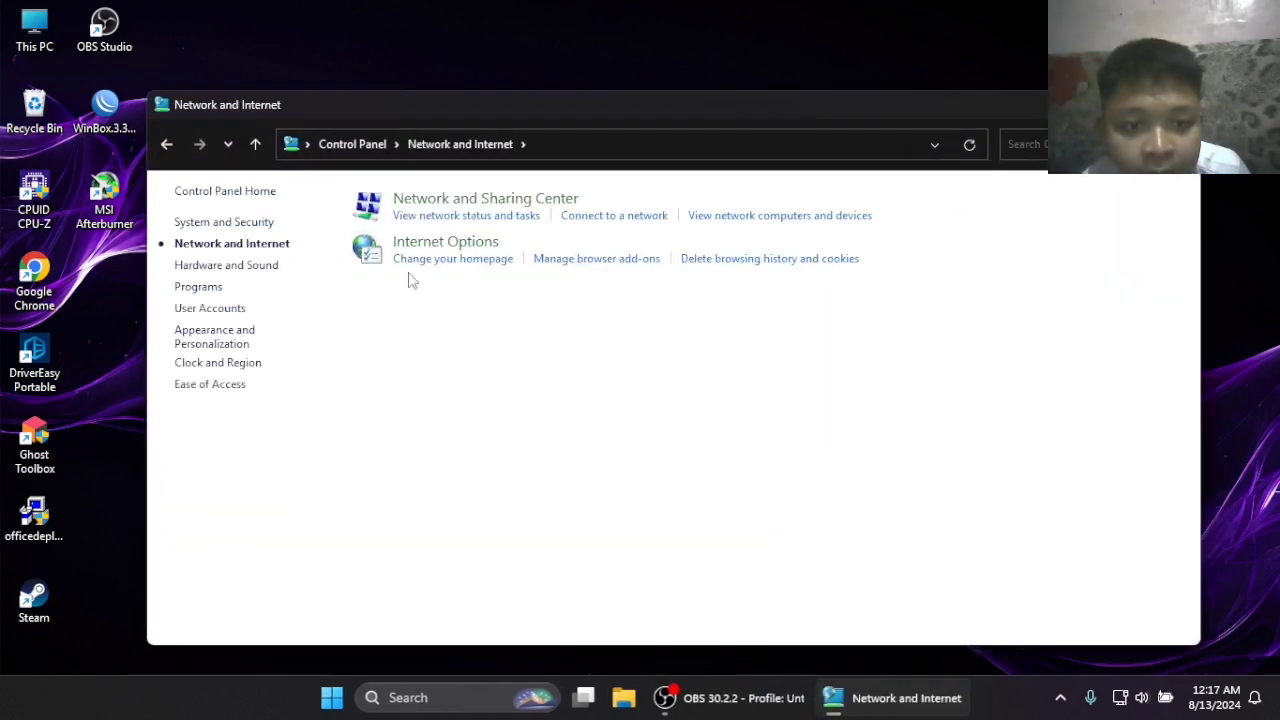
pyautogui.click(449, 205)
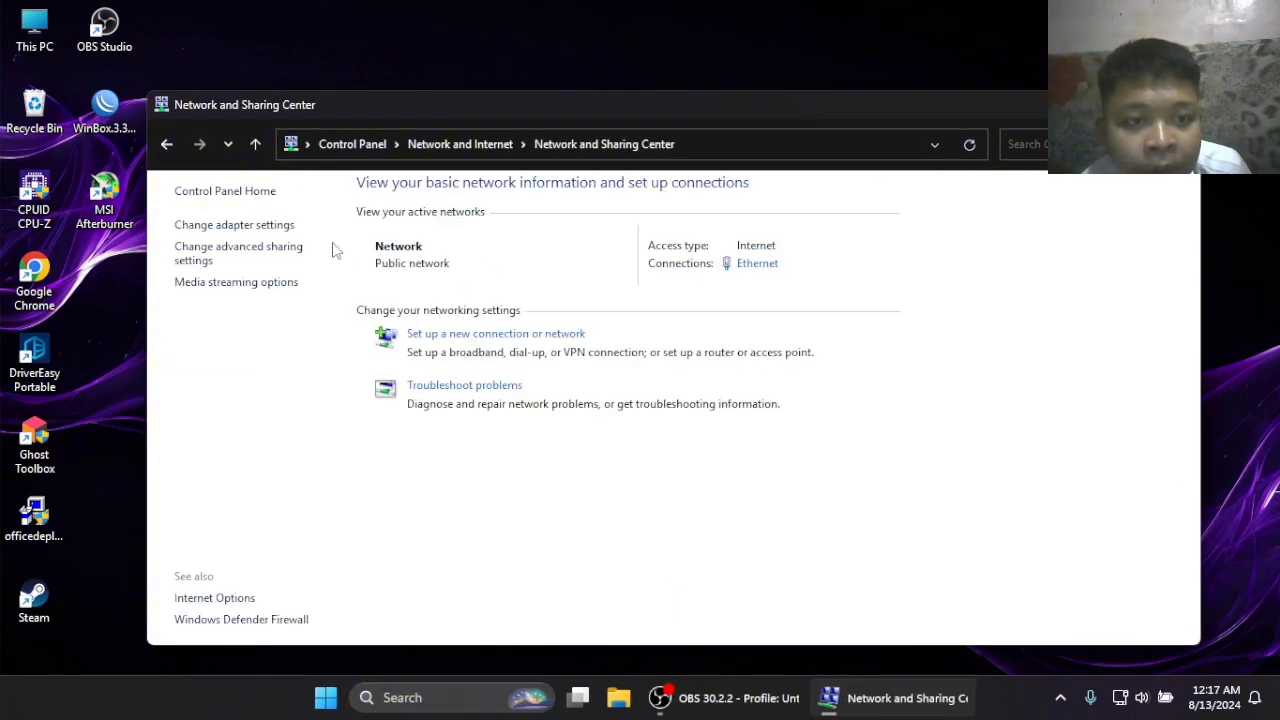
pyautogui.click(260, 228)
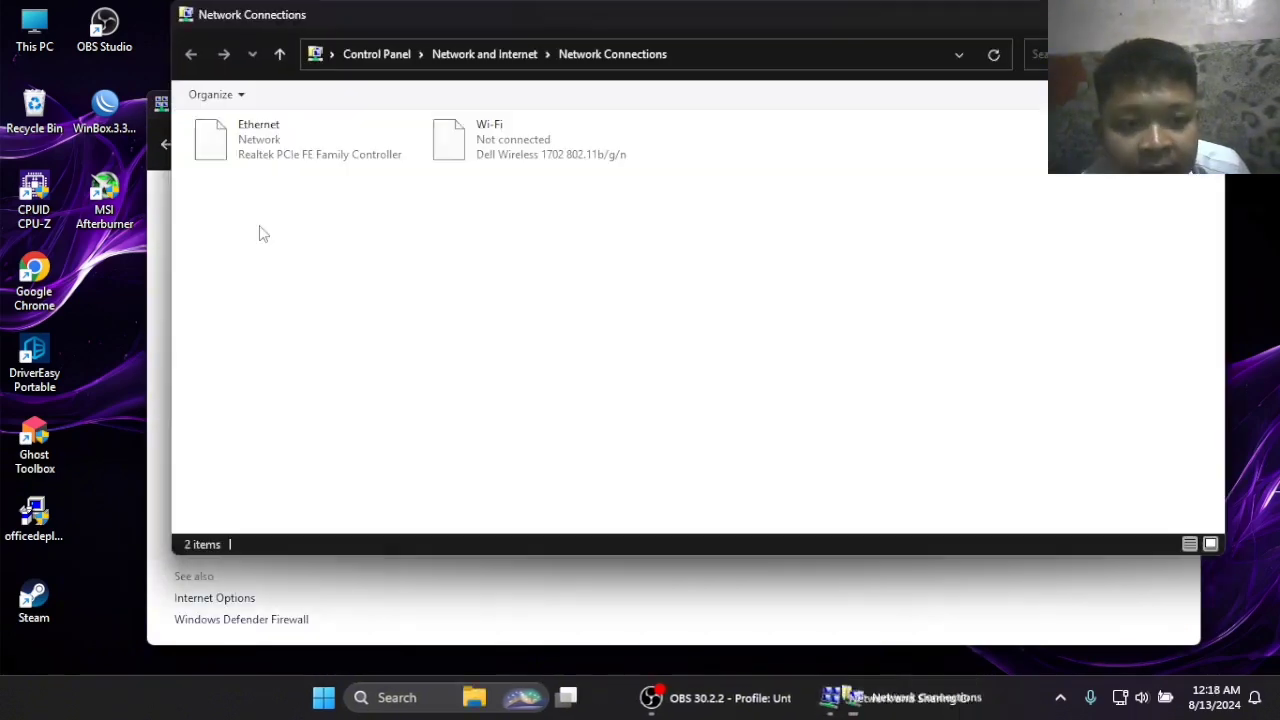
pyautogui.doubleClick(319, 150)
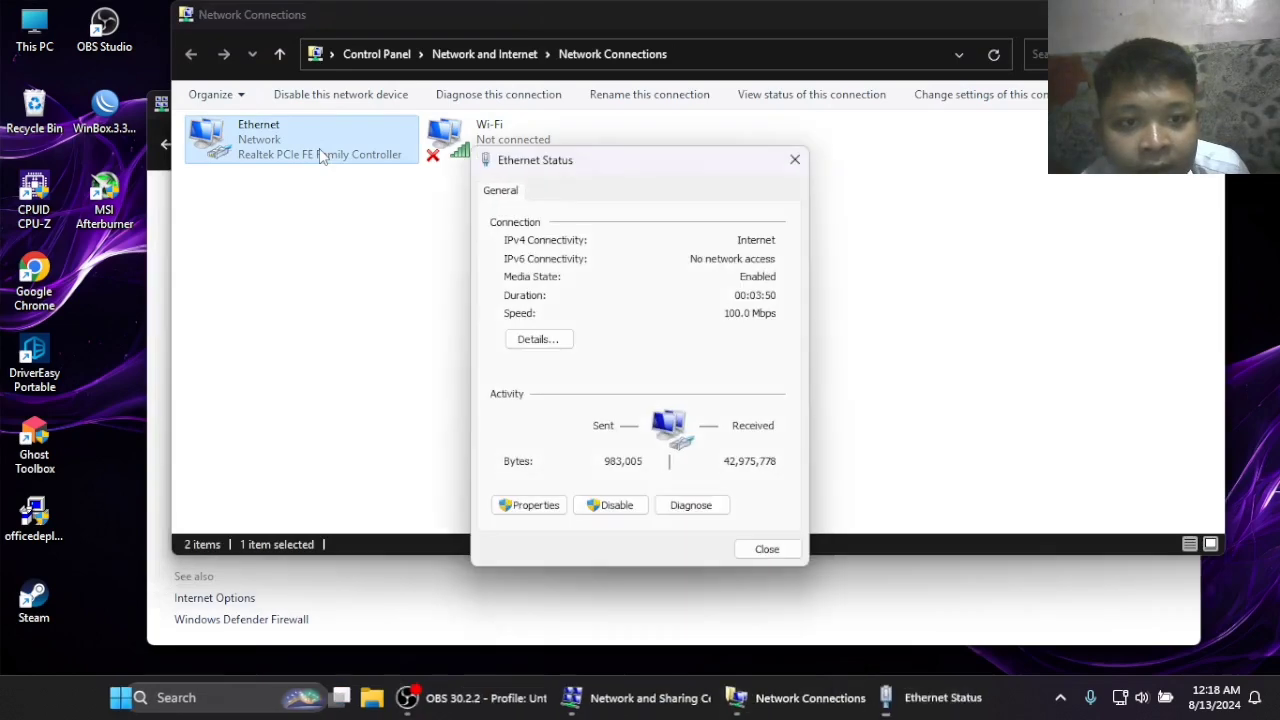
# - Review the Ethernet IPv4 details from gateway 100.100.100.1, then close the status and Network Connections windows
pyautogui.click(538, 340)
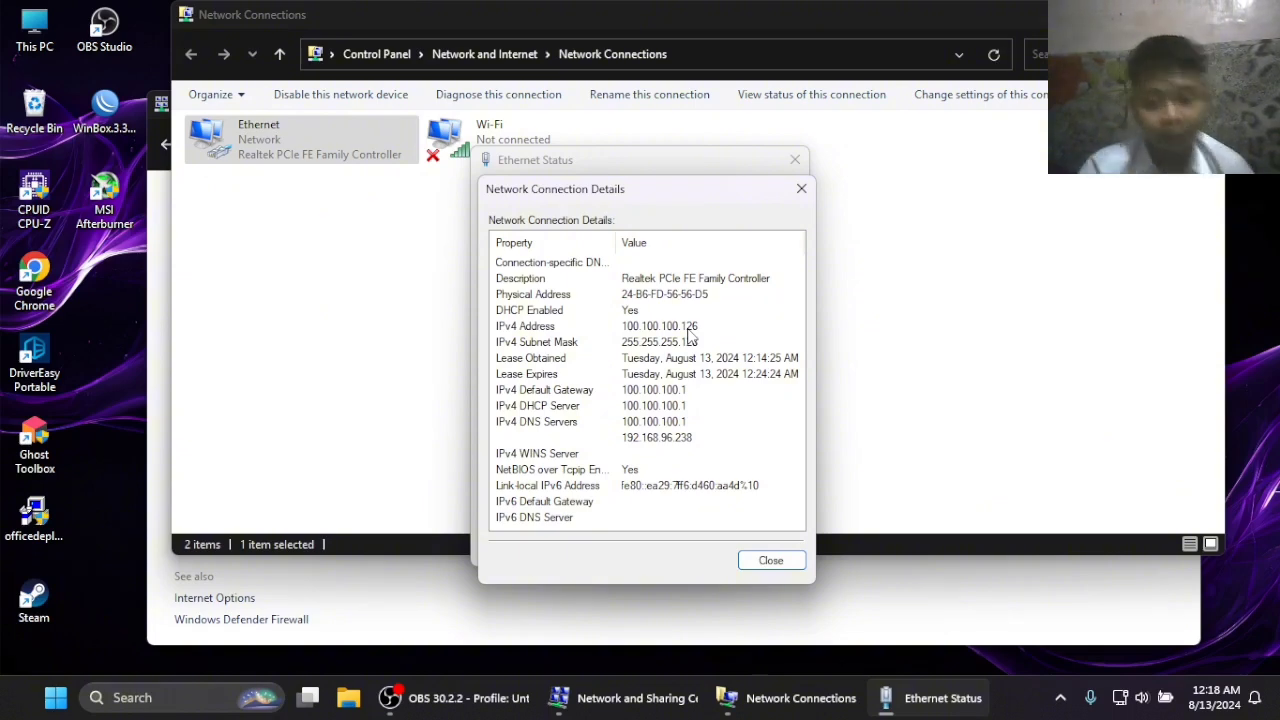
pyautogui.click(768, 560)
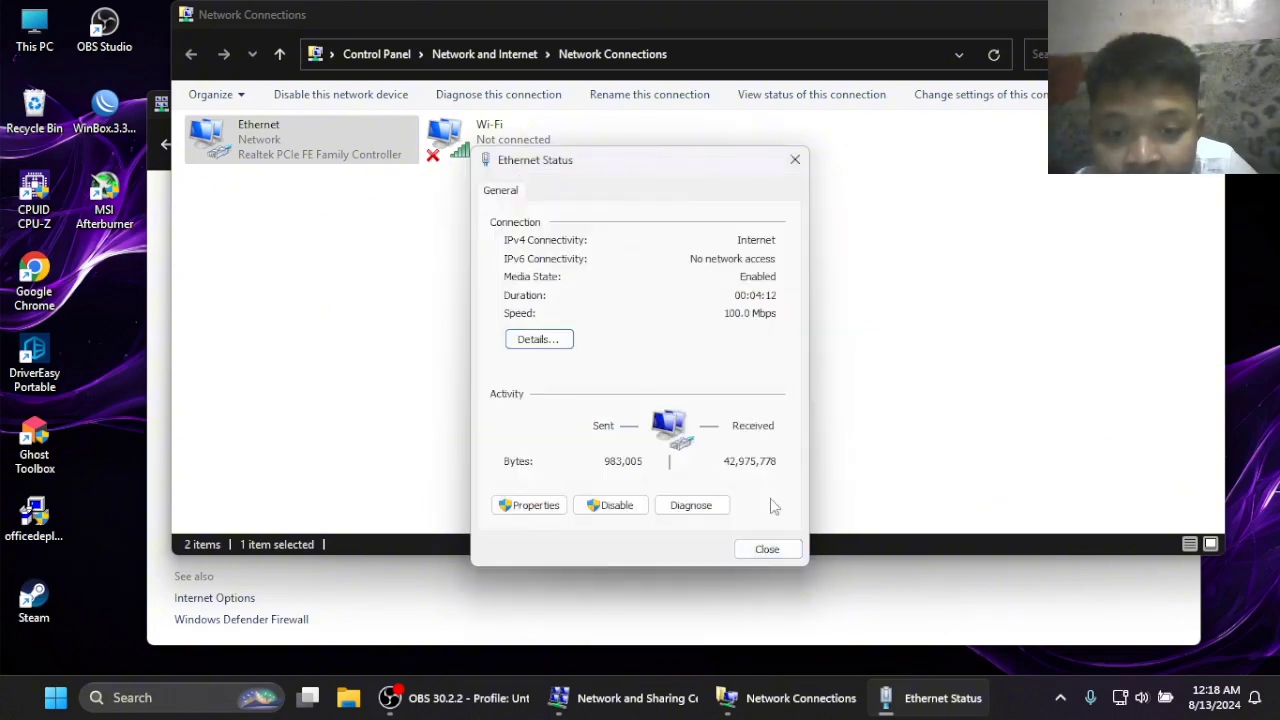
pyautogui.click(766, 550)
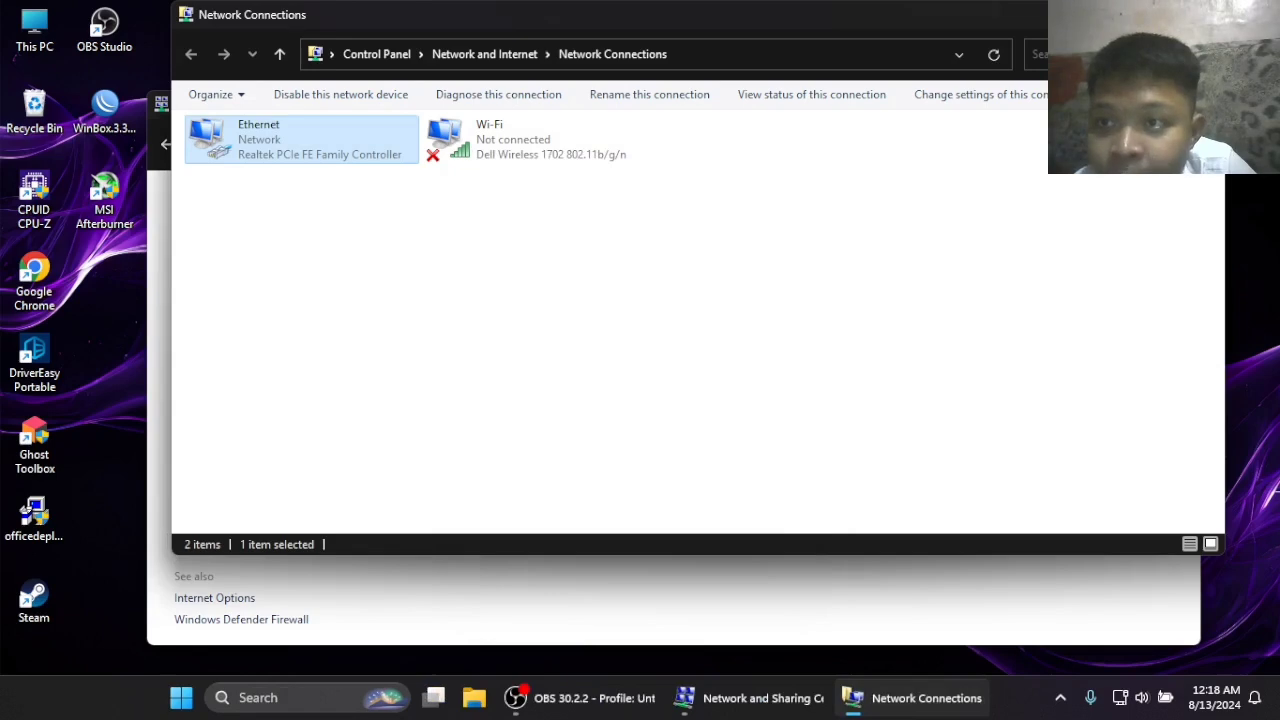
pyautogui.click(1202, 14)
# - Close the Network and Sharing Center, launch Google Chrome and load YouTube from its shortcut tile
pyautogui.click(1178, 105)
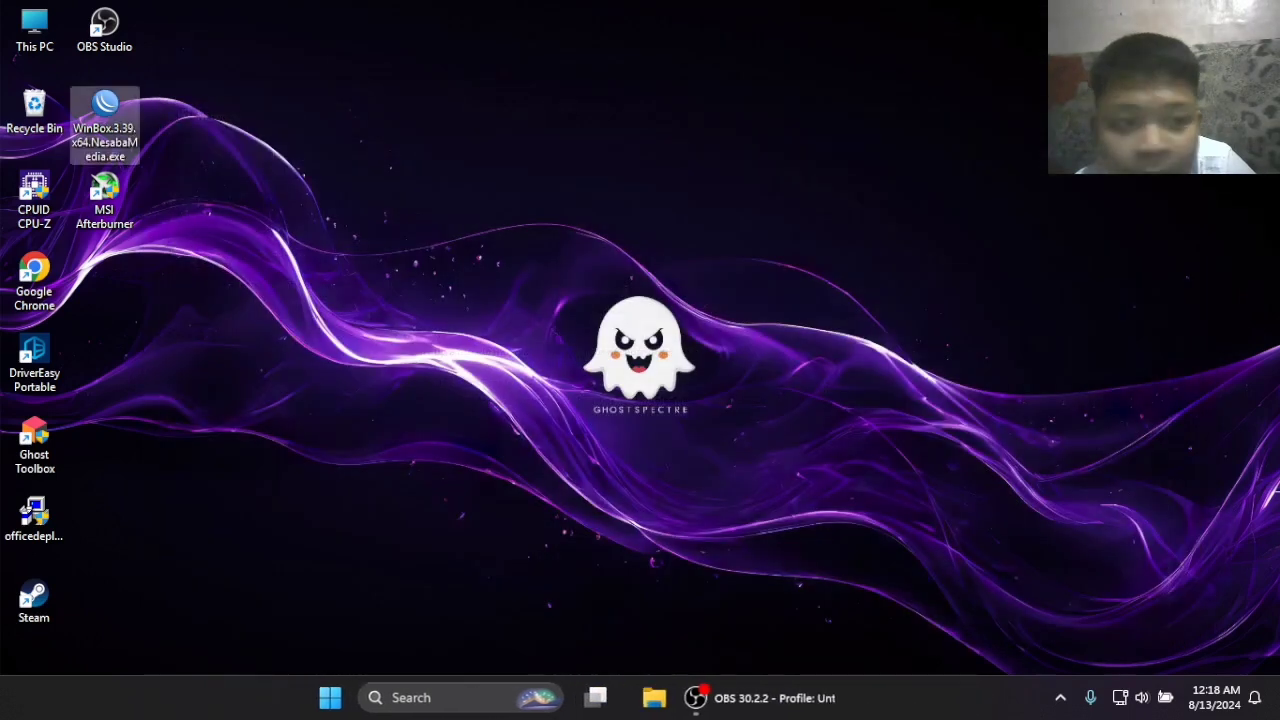
pyautogui.click(73, 255)
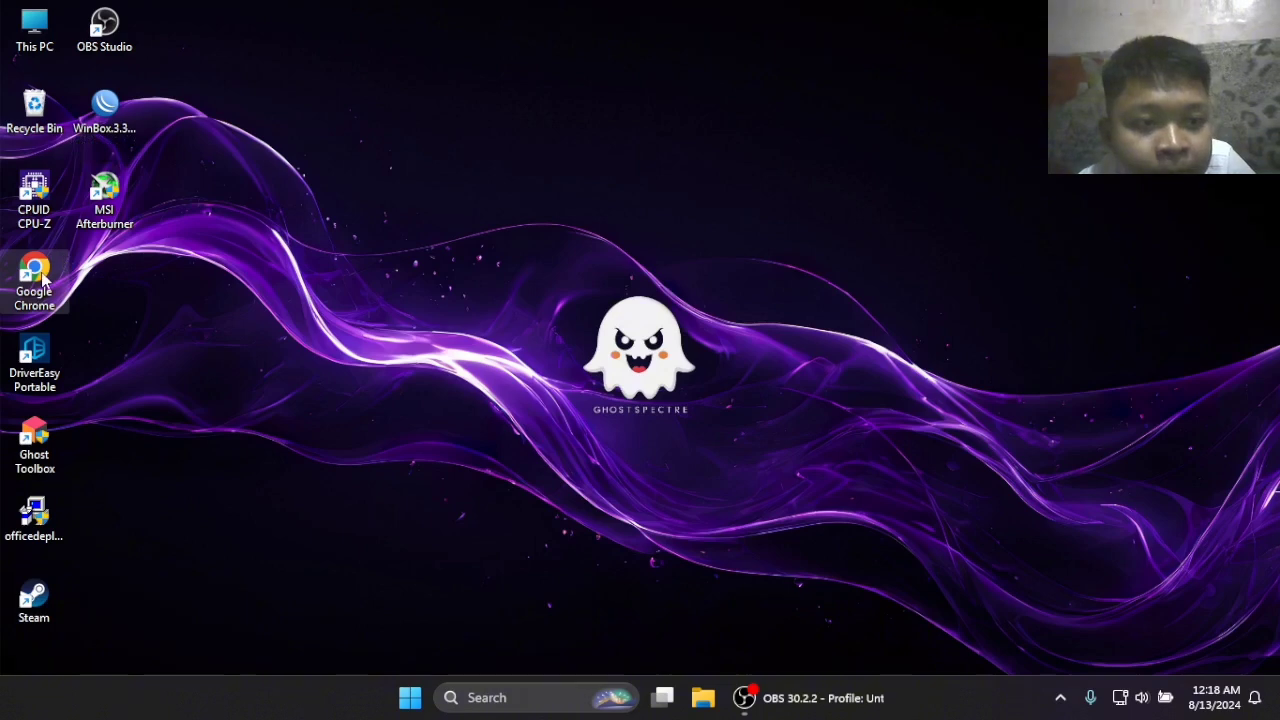
pyautogui.doubleClick(43, 283)
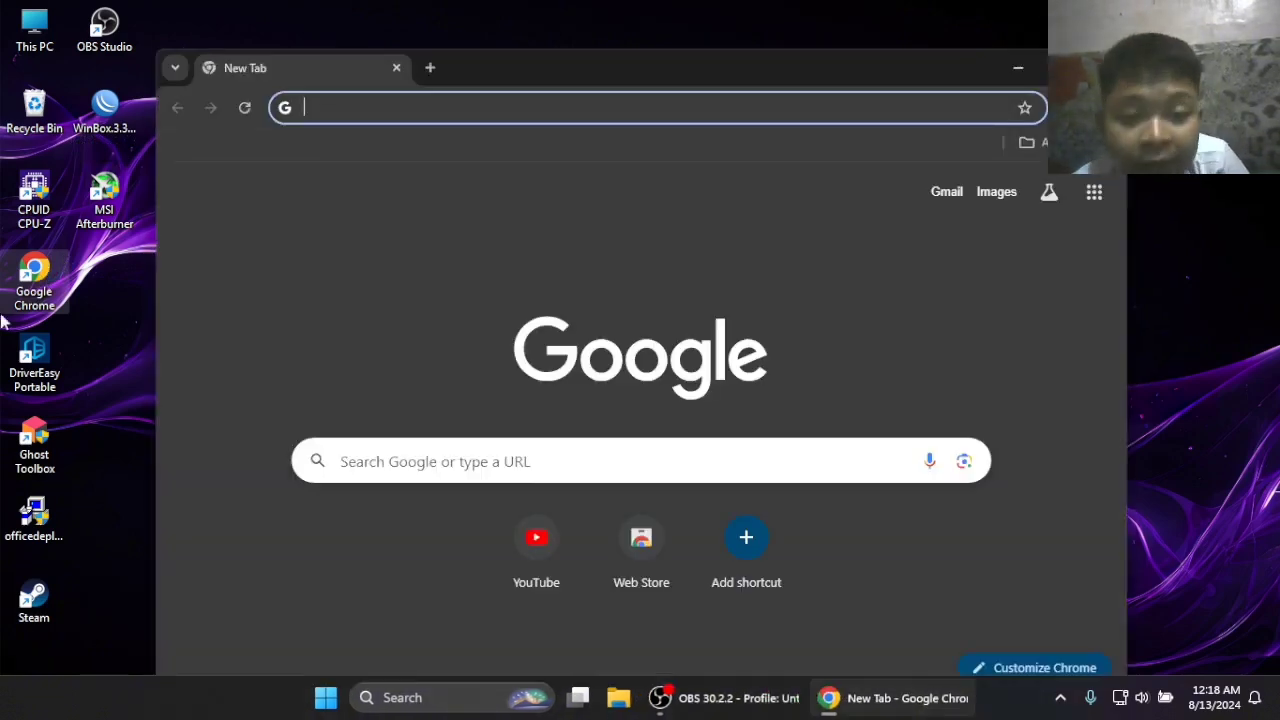
pyautogui.click(523, 556)
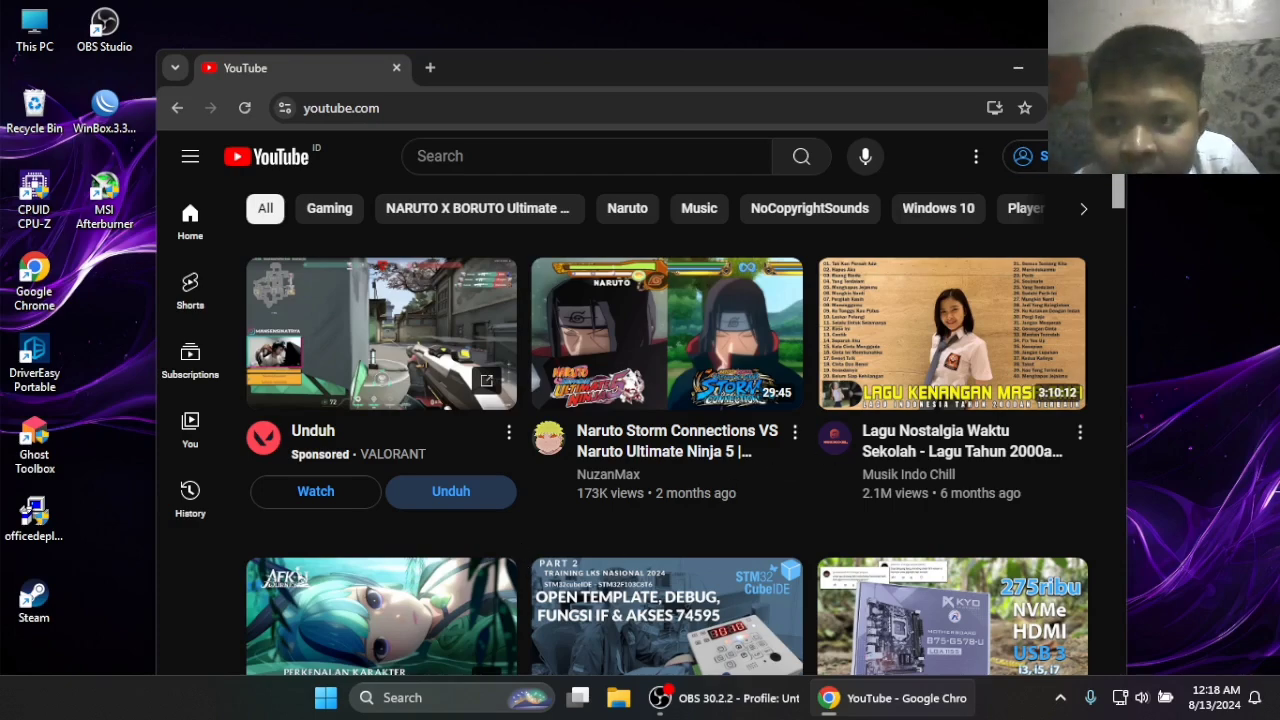
# - Close the Chrome window showing YouTube
pyautogui.click(1104, 68)
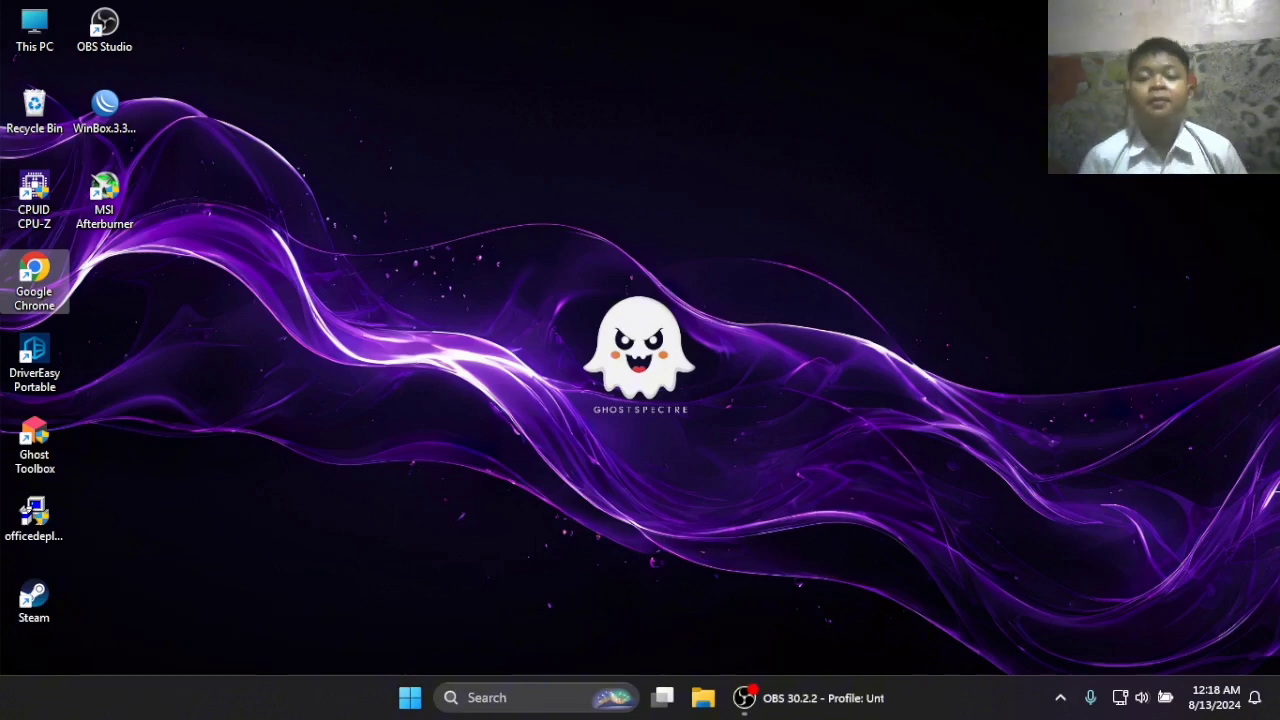